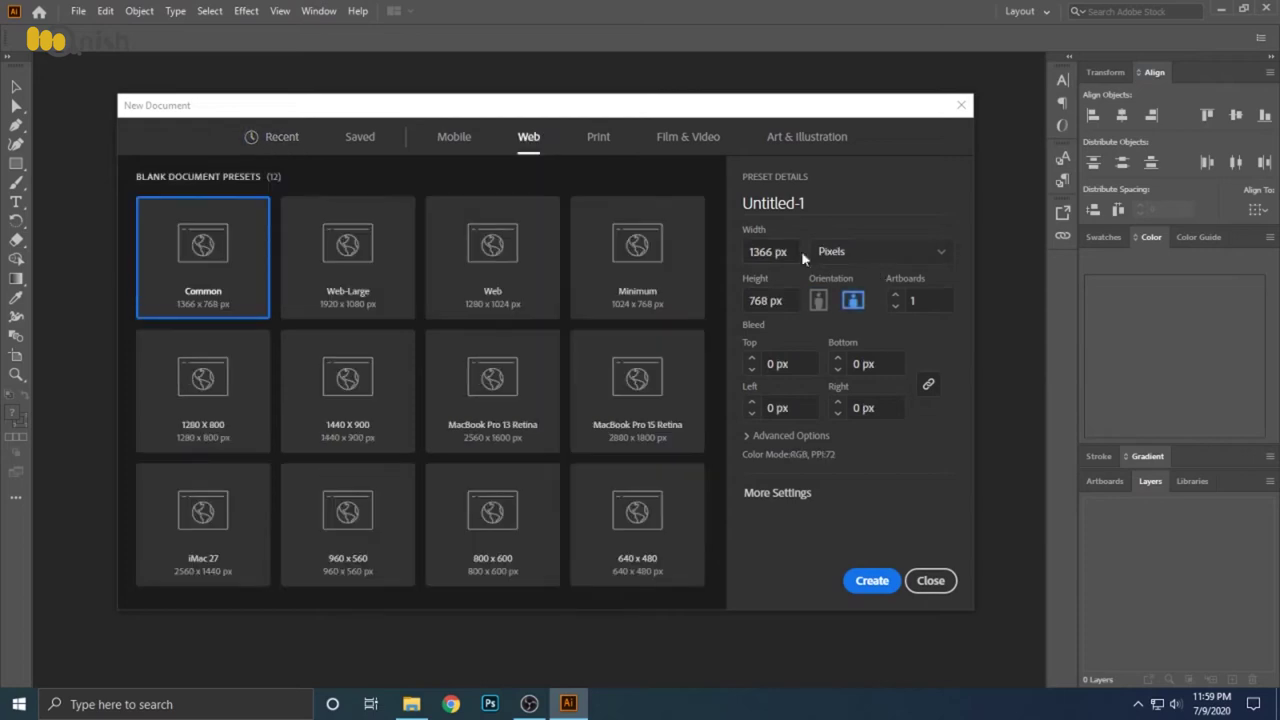
# Create a new 800 × 800 px web document and fit its artboard to the window
pyautogui.write('800')
pyautogui.press('Return')
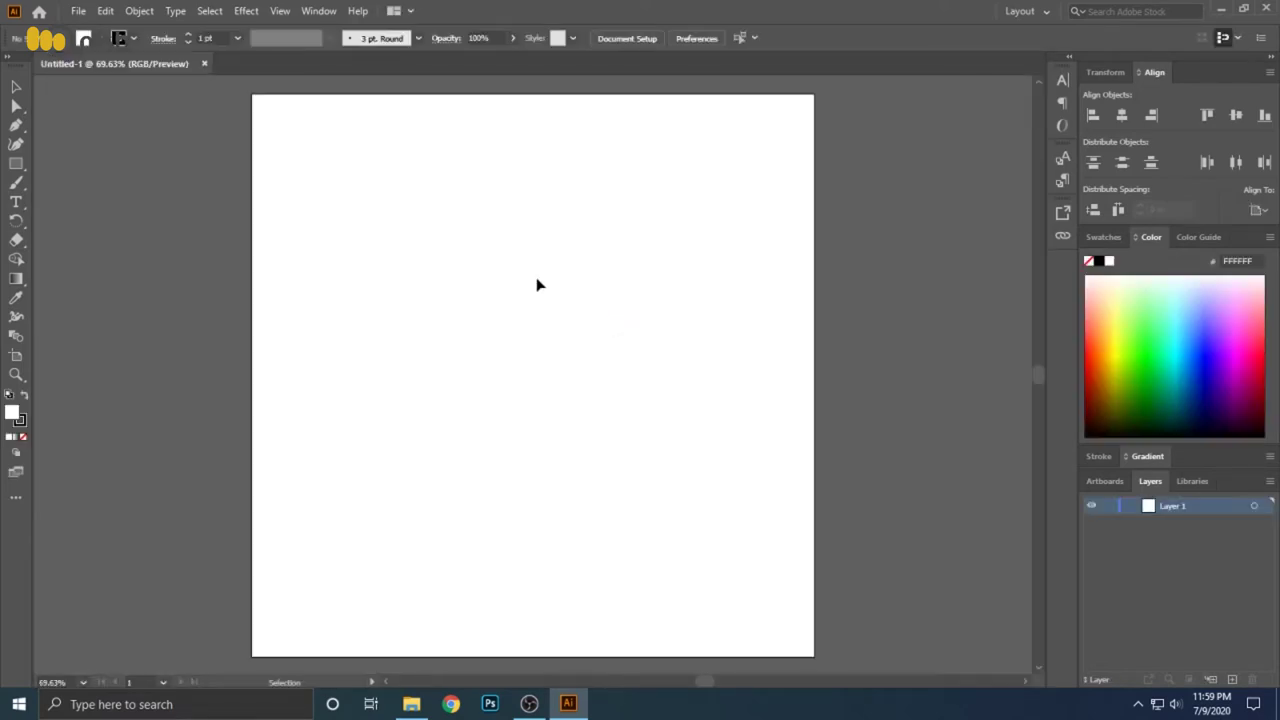
pyautogui.hotkey('ctrl', '-')
pyautogui.hotkey('ctrl', '-')
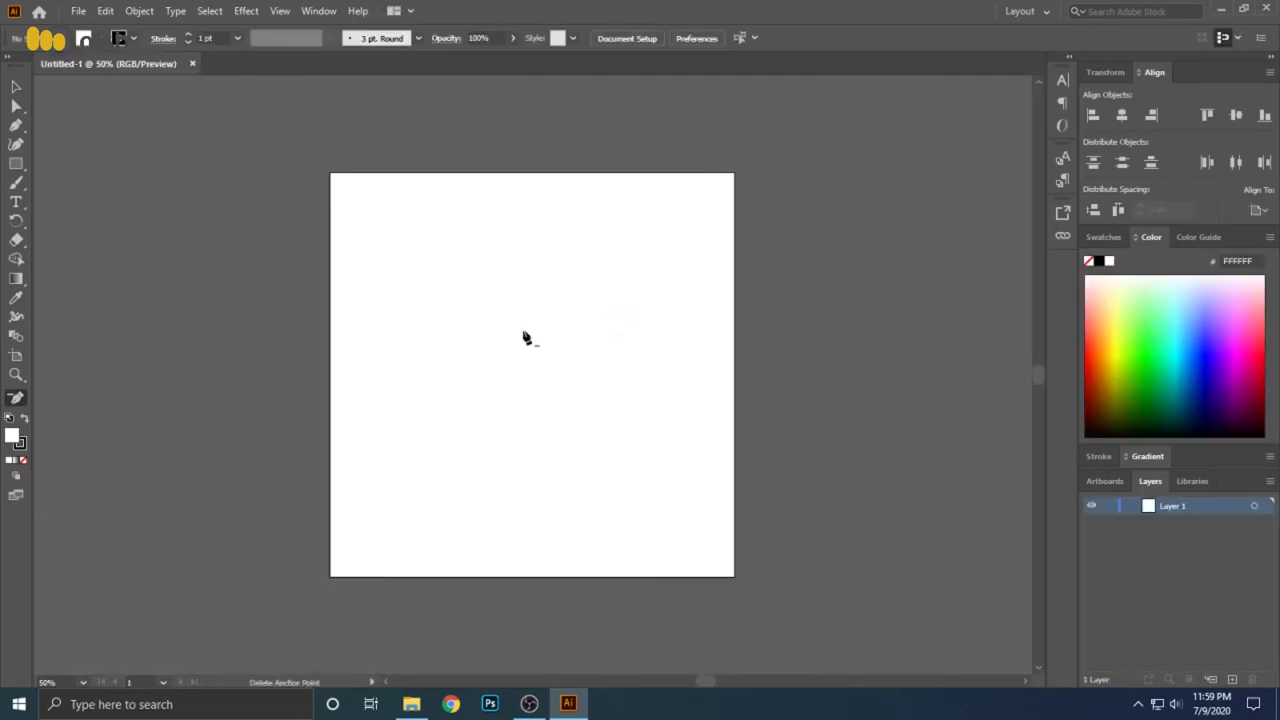
pyautogui.hotkey('ctrl', '0')
pyautogui.press('-')
pyautogui.moveTo(23, 167); pyautogui.dragTo(65, 202)
# Draw a six-sided hexagon, rotate it point-up and scale it large so it overhangs the right edge
pyautogui.click(543, 280)
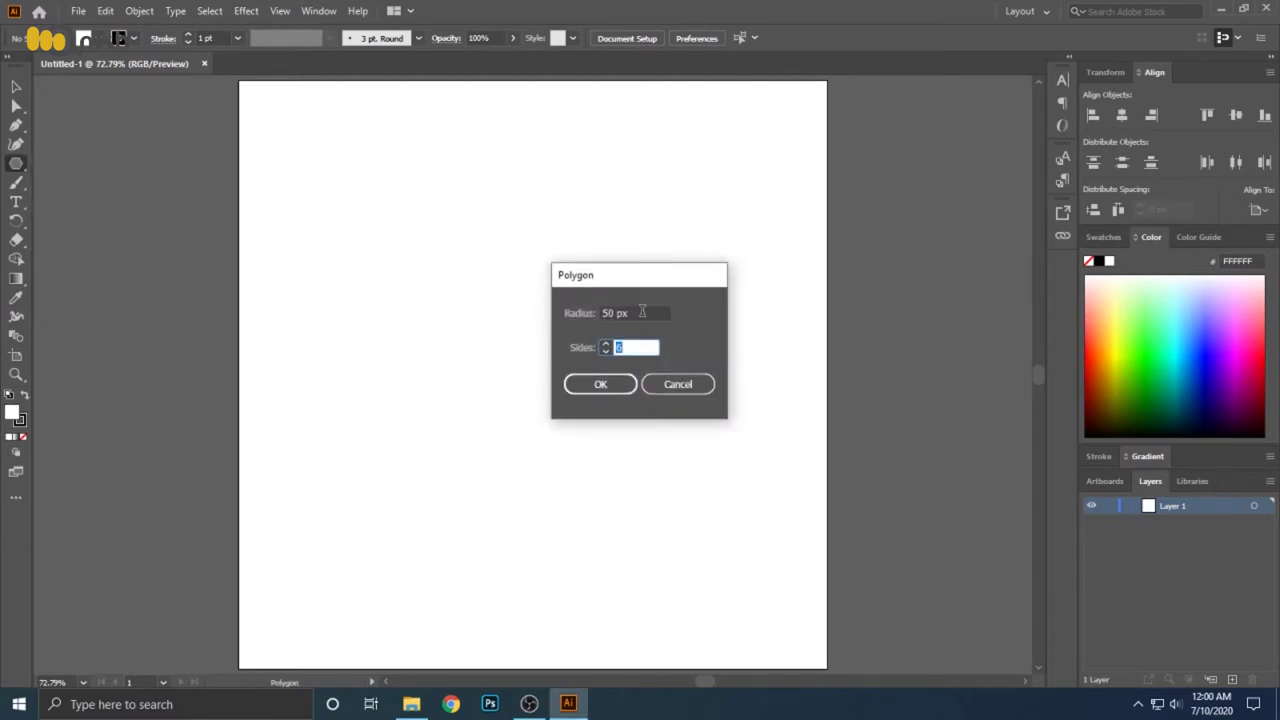
pyautogui.click(631, 380)
pyautogui.press('v')
pyautogui.moveTo(586, 317); pyautogui.dragTo(729, 440)
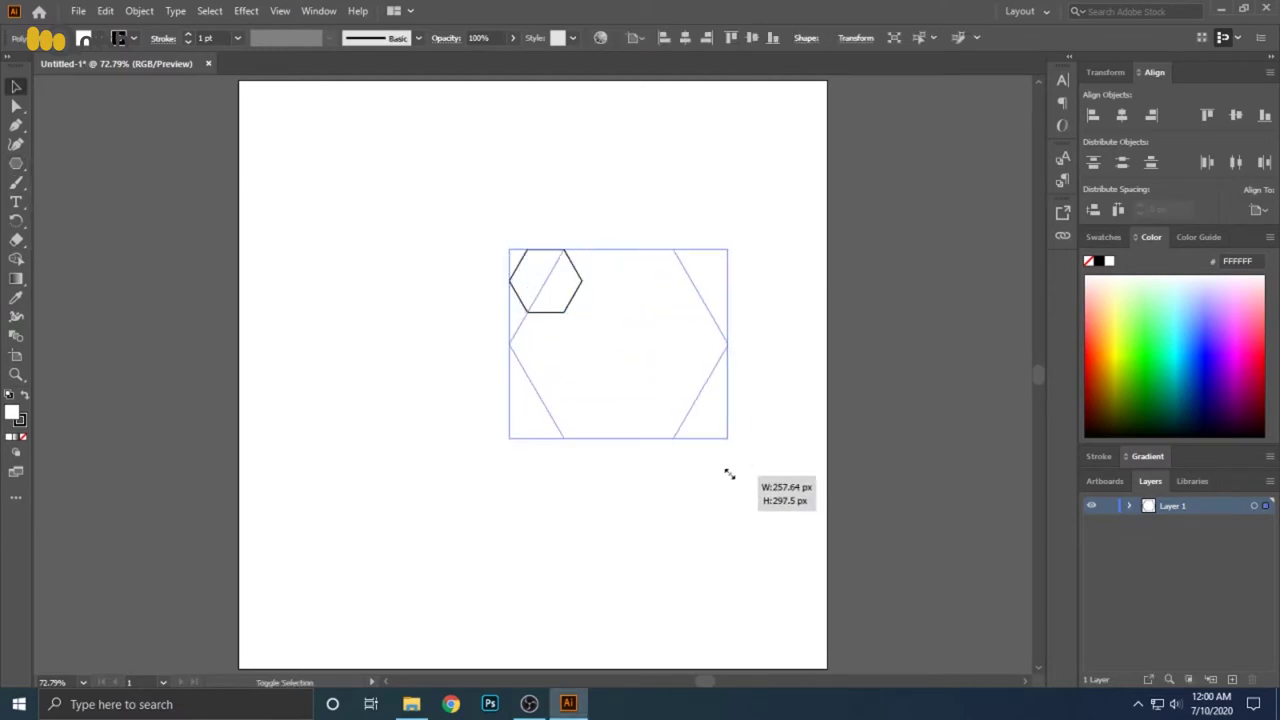
pyautogui.moveTo(746, 244)
pyautogui.mouseDown()
pyautogui.moveTo(759, 528)
pyautogui.moveTo(851, 614)
pyautogui.mouseUp()
pyautogui.moveTo(731, 410); pyautogui.dragTo(732, 338)
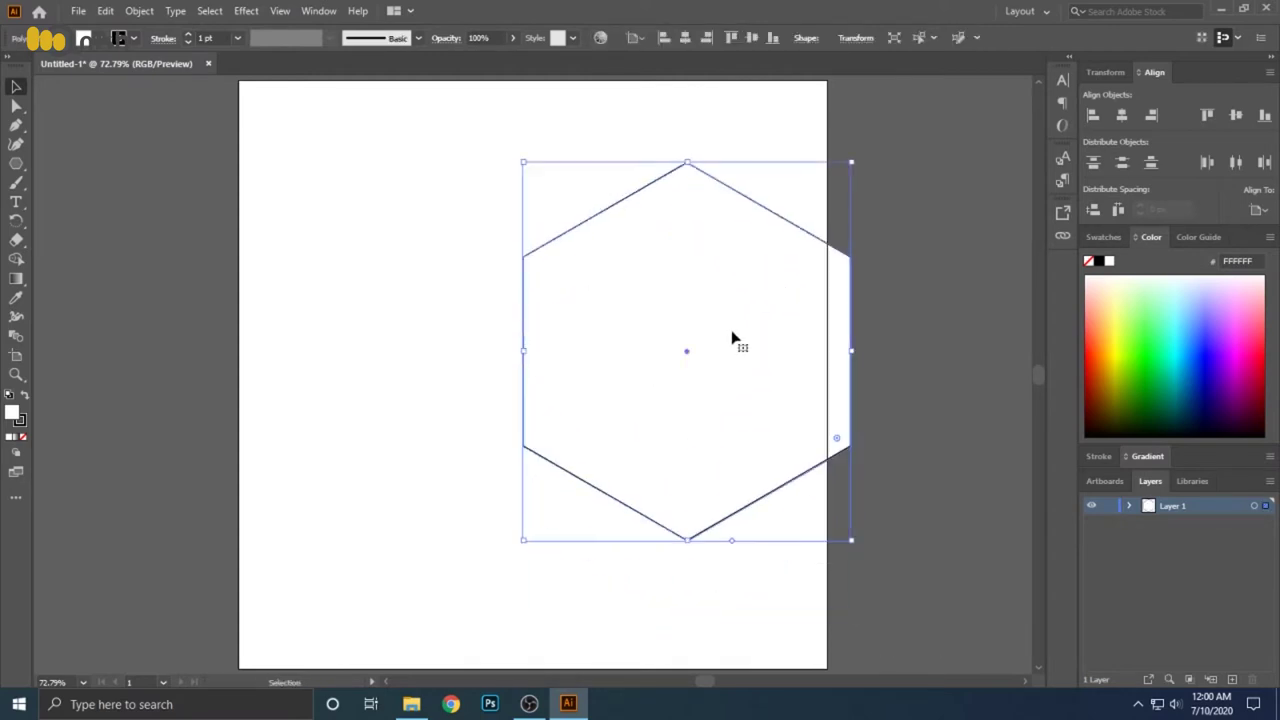
pyautogui.moveTo(523, 161); pyautogui.dragTo(483, 148)
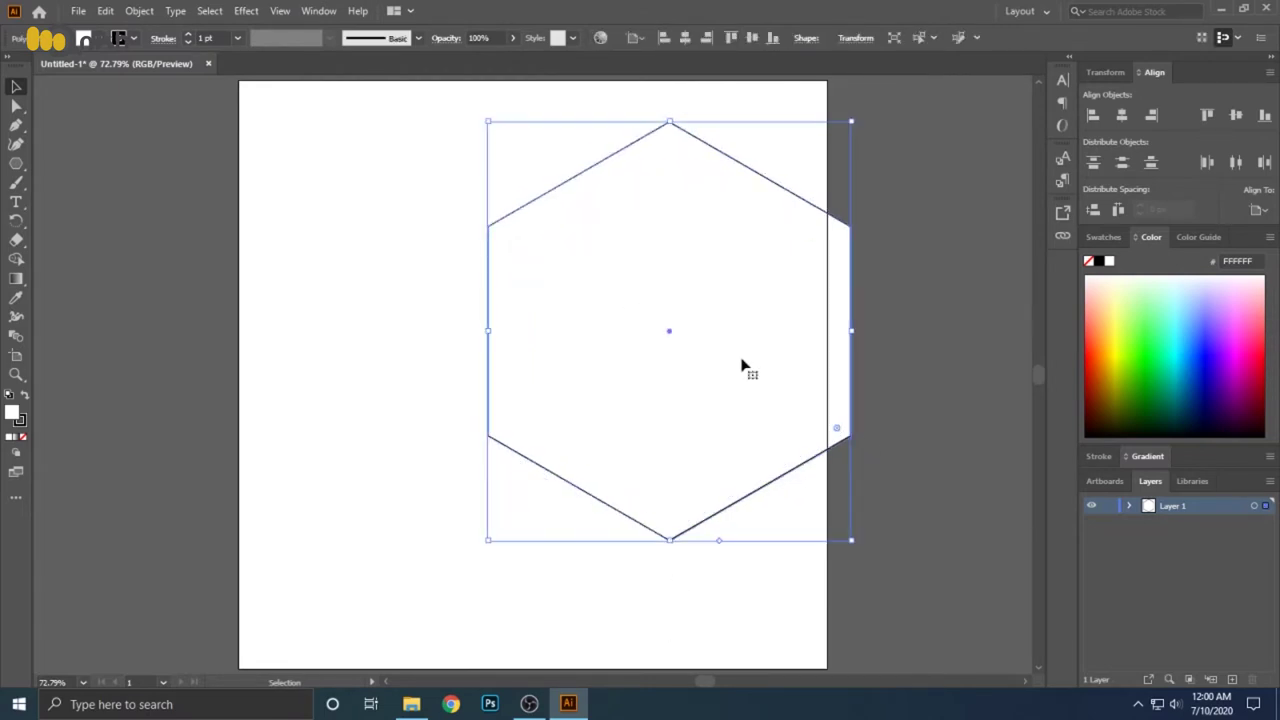
pyautogui.click(872, 172)
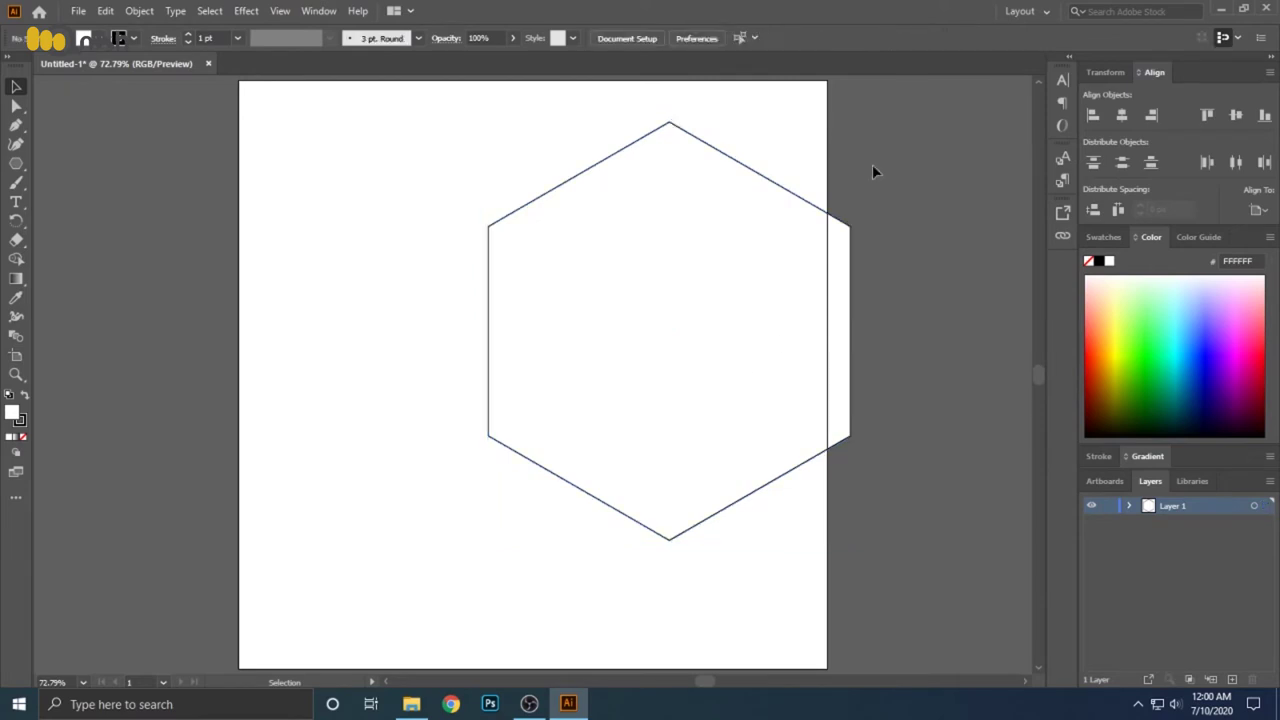
pyautogui.click(785, 287)
pyautogui.moveTo(568, 704)
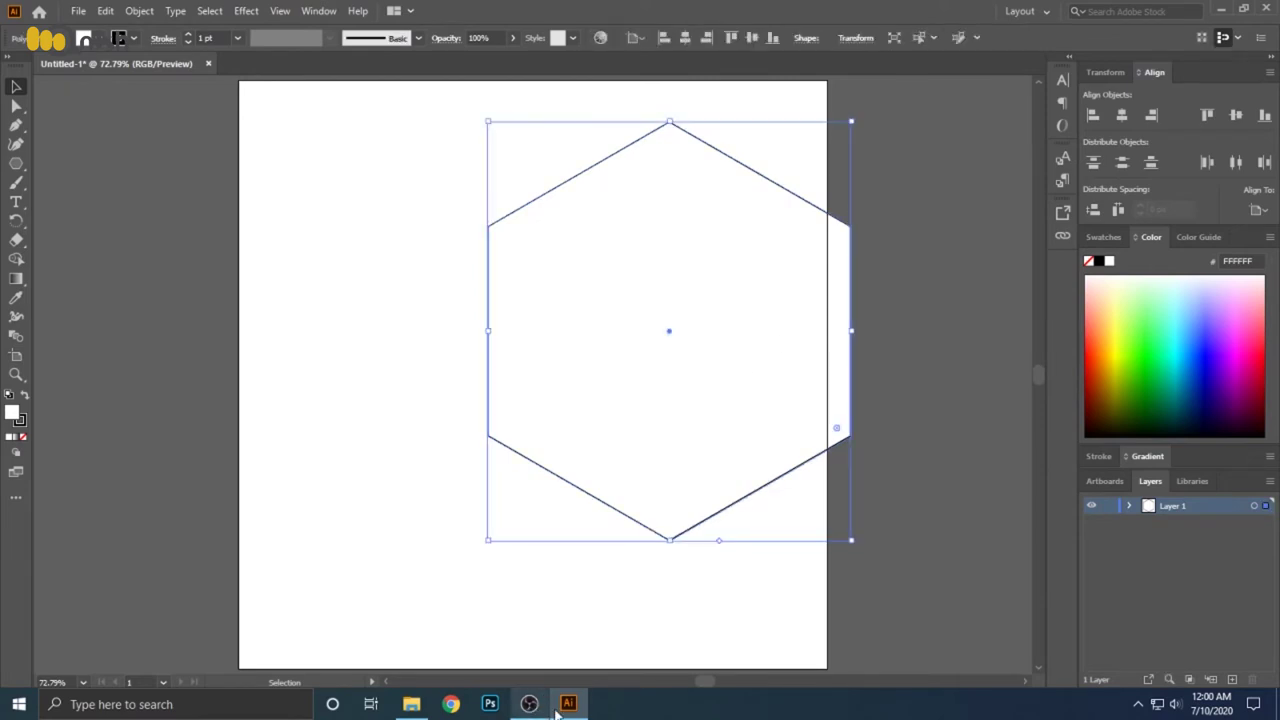
# Place the portrait photo, shrink and narrow it, and position it under the hexagon
pyautogui.moveTo(565, 712); pyautogui.dragTo(640, 420)
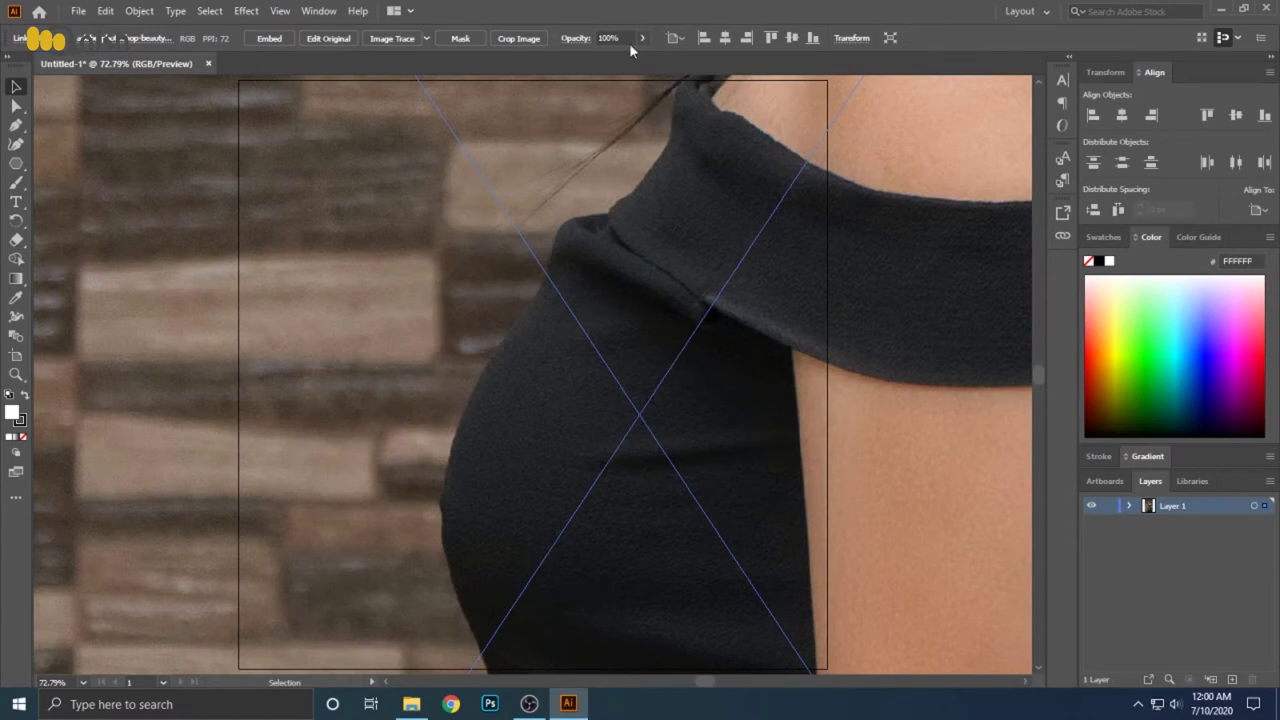
pyautogui.hotkey('ctrl', '-')
pyautogui.hotkey('ctrl', '-')
pyautogui.hotkey('ctrl', '-')
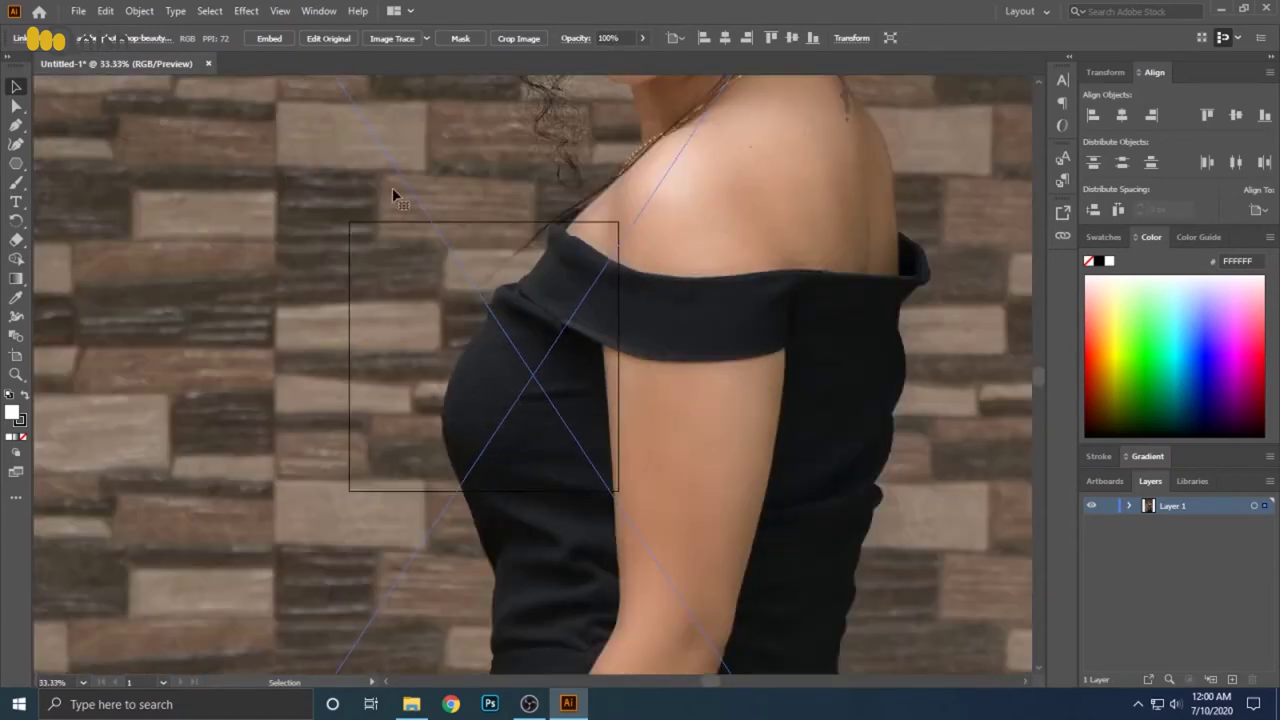
pyautogui.moveTo(963, 521); pyautogui.dragTo(620, 390)
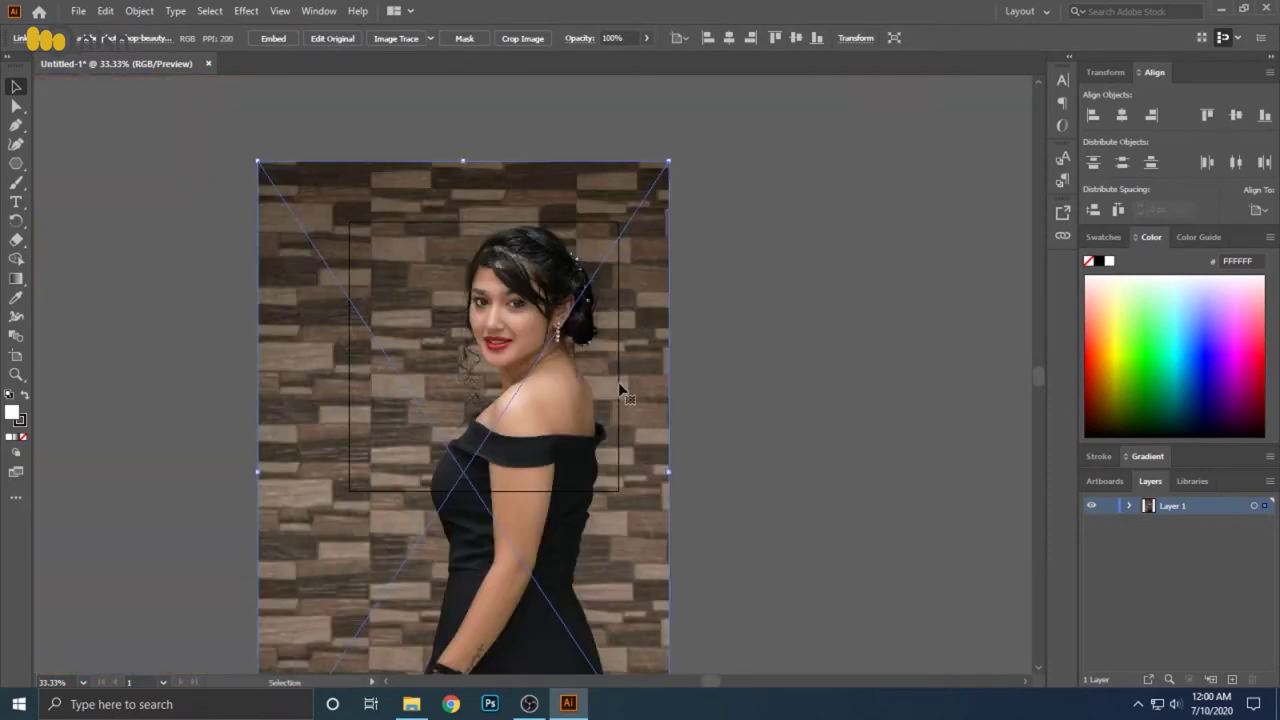
pyautogui.moveTo(668, 471); pyautogui.dragTo(471, 481)
pyautogui.moveTo(528, 378)
pyautogui.mouseDown()
pyautogui.moveTo(605, 330)
pyautogui.moveTo(589, 333)
pyautogui.mouseUp()
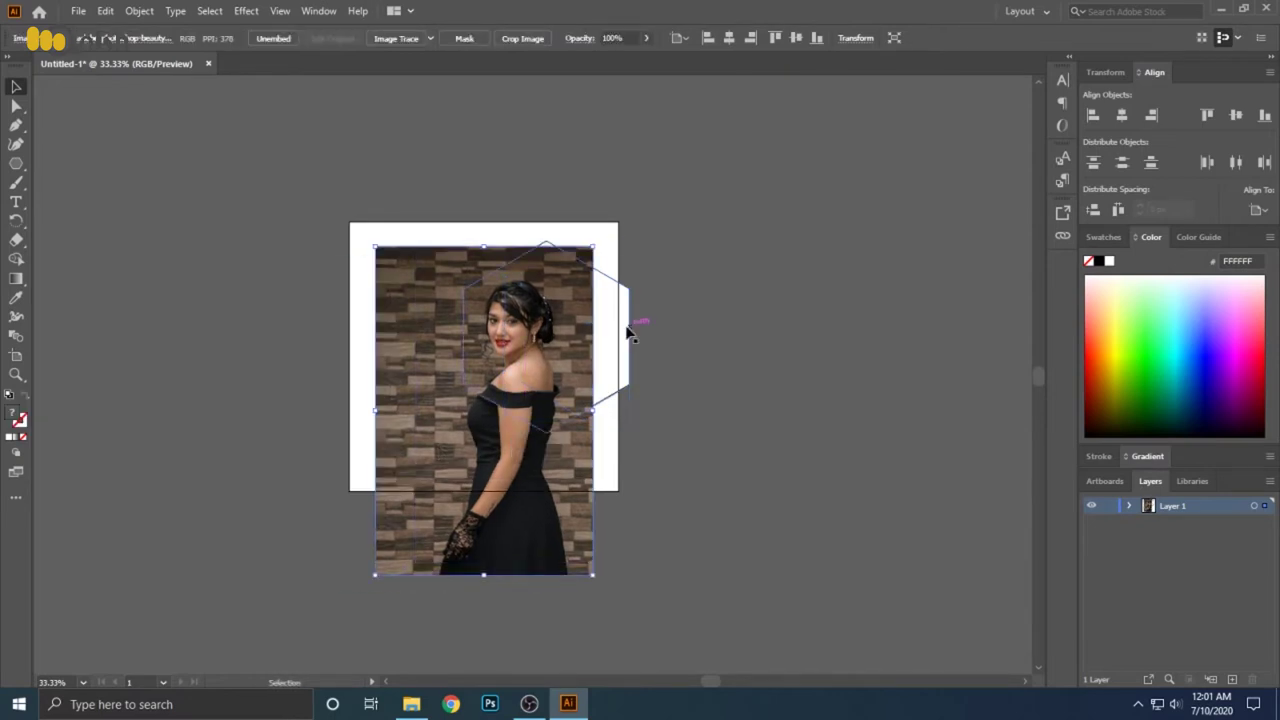
# Bring the hexagon to front, clip the photo inside it with Ctrl+7, and reposition the portrait
pyautogui.click(630, 332)
pyautogui.hotkey('ctrl', 'shift', ']')
pyautogui.hotkey('ctrl', 'a')
pyautogui.press('a')
pyautogui.hotkey('ctrl', '7')
pyautogui.click(680, 351)
pyautogui.press('v')
pyautogui.moveTo(533, 309)
pyautogui.mouseDown()
pyautogui.moveTo(590, 278)
pyautogui.moveTo(561, 323)
pyautogui.mouseUp()
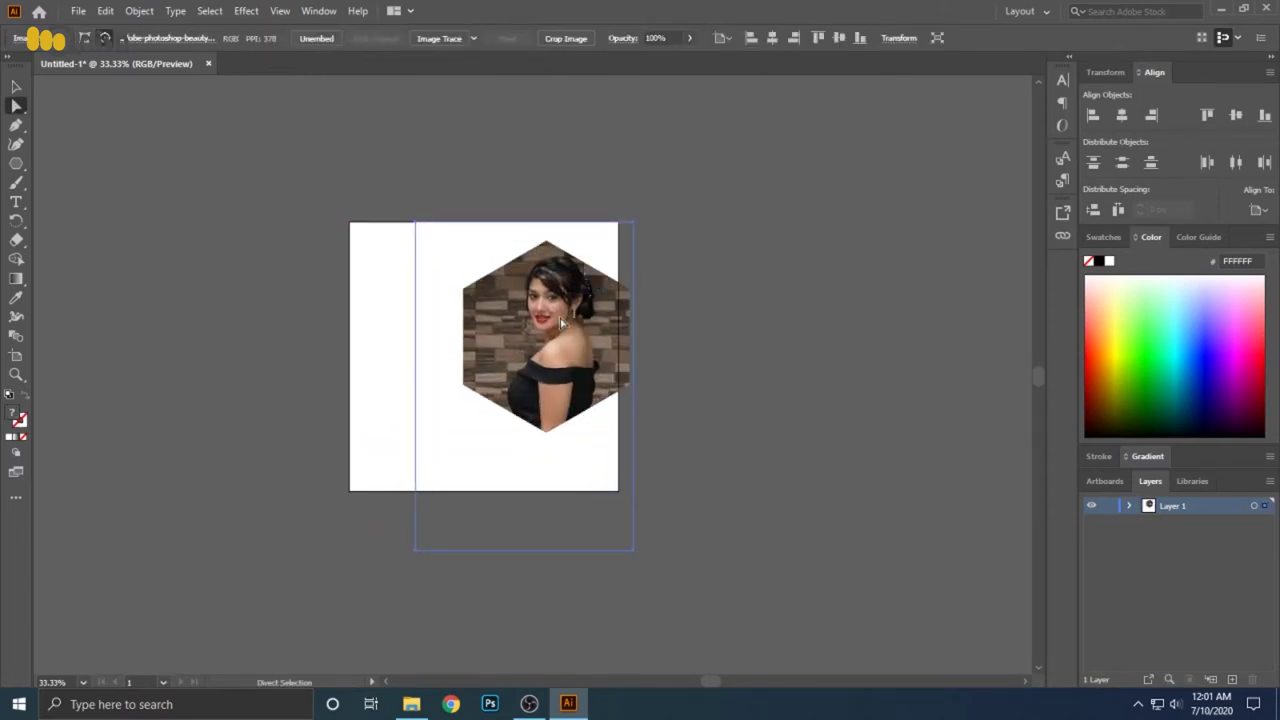
# Copy the hexagon clip outline and paste a copy in front
pyautogui.press('v')
pyautogui.click(689, 310)
pyautogui.hotkey('ctrl', '=')
pyautogui.hotkey('ctrl', 'z')
pyautogui.hotkey('ctrl', 'z')
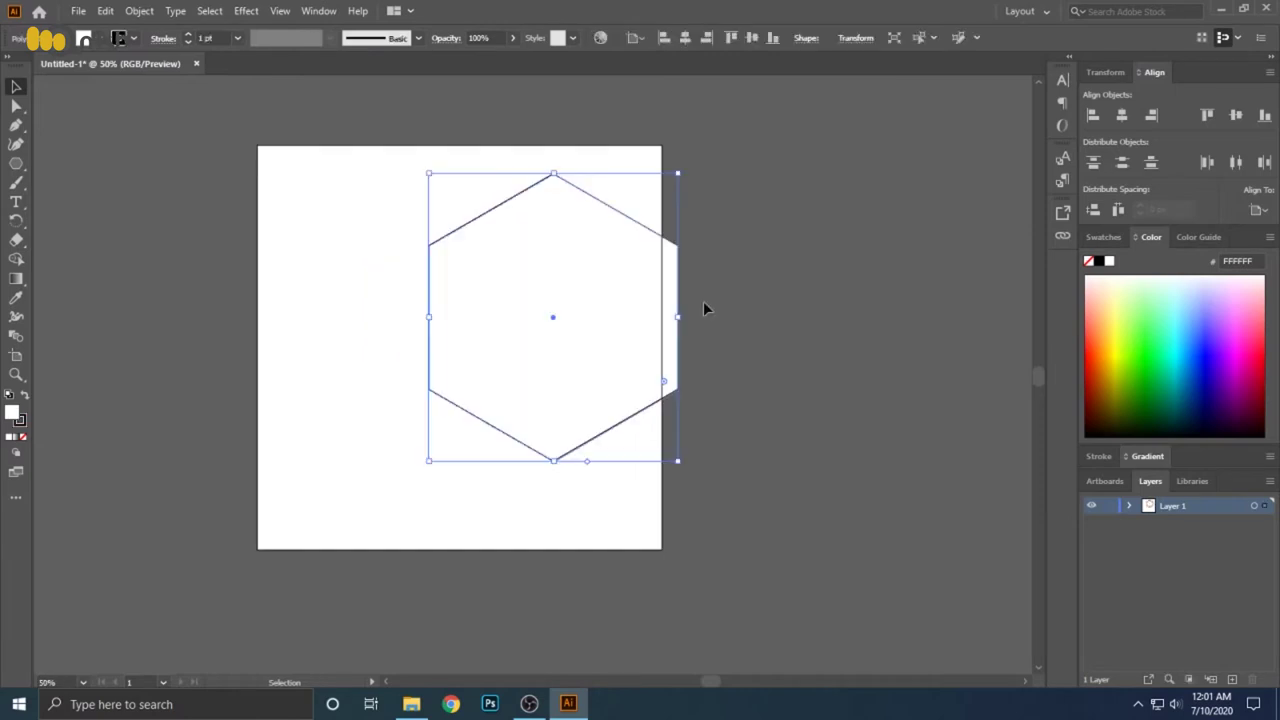
# Enlarge the hexagon copy, send it behind the portrait, and round its corners to about 45 px
pyautogui.moveTo(677, 179); pyautogui.dragTo(697, 157)
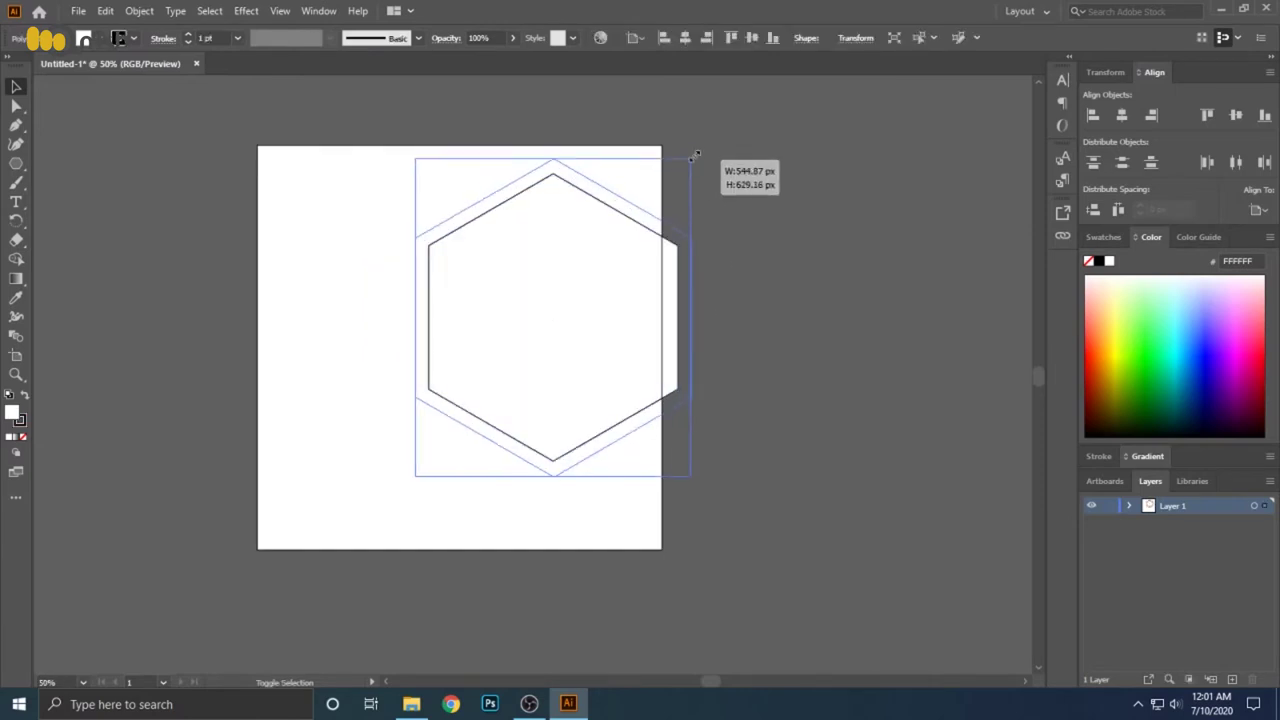
pyautogui.hotkey('ctrl', 'shift', '[')
pyautogui.click(763, 251)
pyautogui.press('a')
pyautogui.click(510, 195)
pyautogui.moveTo(551, 177); pyautogui.dragTo(563, 191)
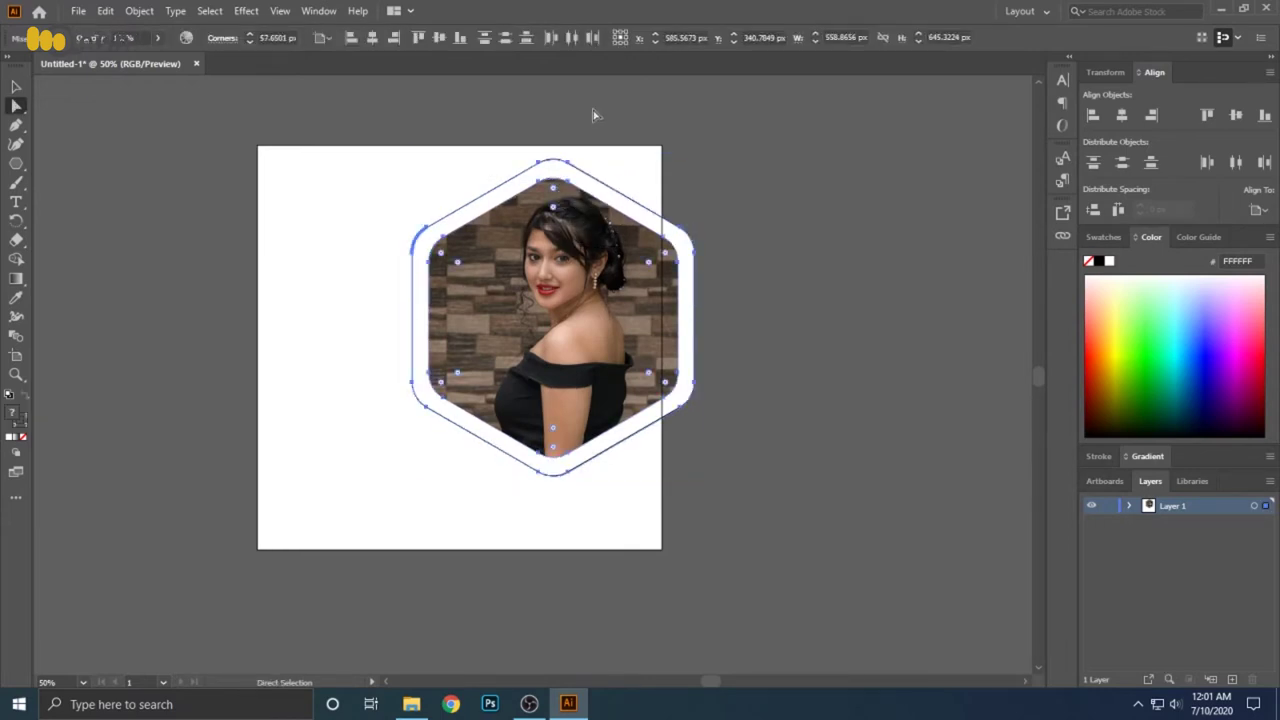
# Give the outer hexagon frame a 2 pt stroke and no fill
pyautogui.press('v')
pyautogui.click(590, 130)
pyautogui.click(576, 175)
pyautogui.click(231, 39)
pyautogui.write('2')
pyautogui.press('Return')
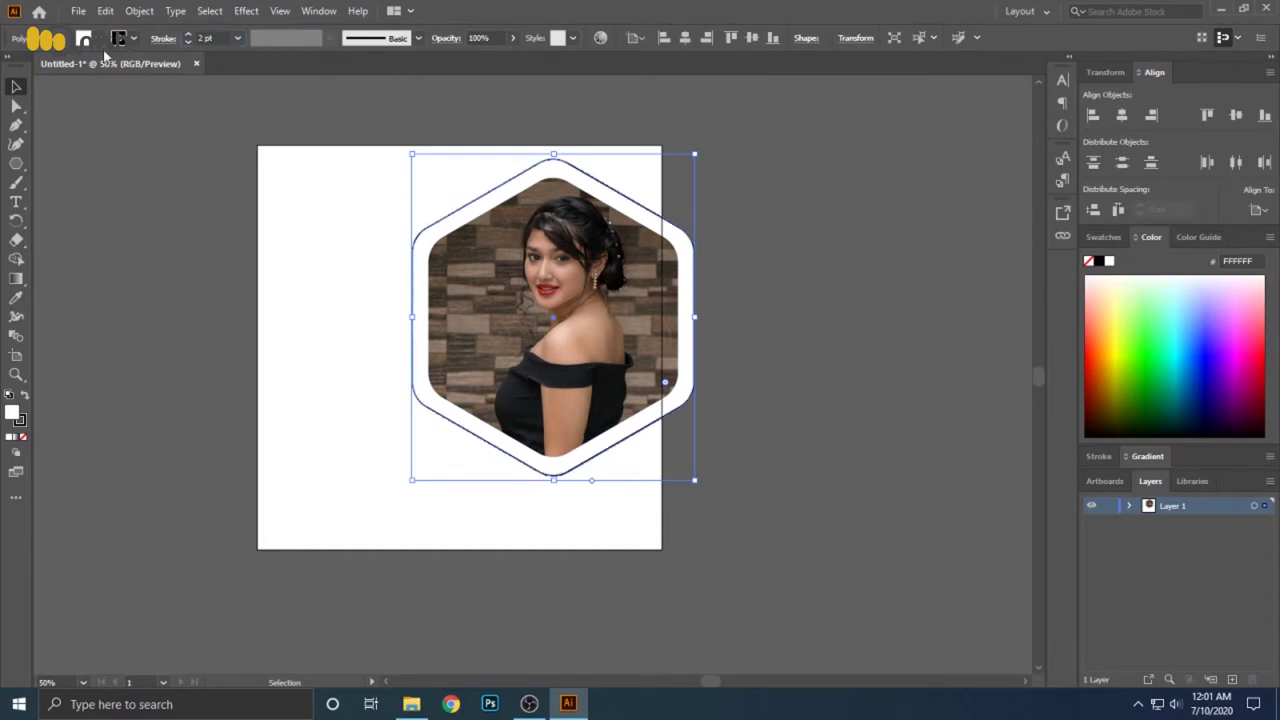
pyautogui.click(97, 40)
pyautogui.click(18, 94)
# Colour the frame's outline with the lip red sampled from the photo
pyautogui.click(19, 421)
pyautogui.press('i')
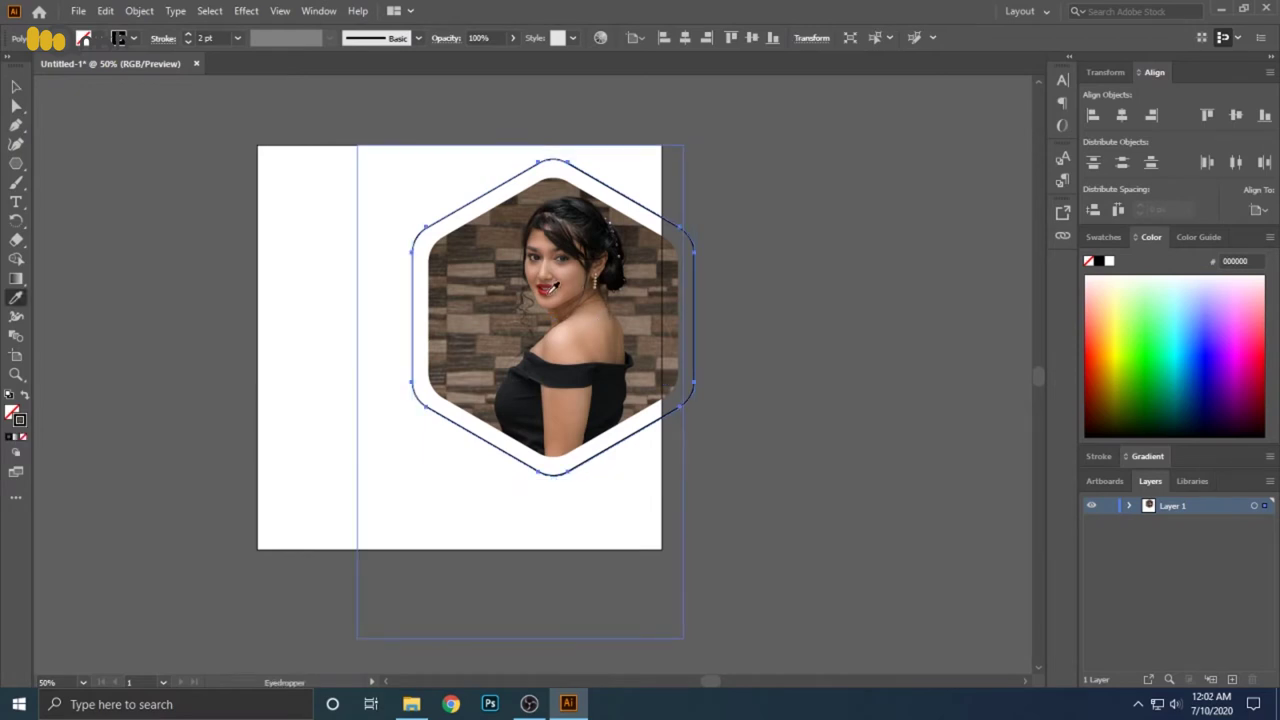
pyautogui.click(551, 287)
pyautogui.press('v')
pyautogui.click(280, 315)
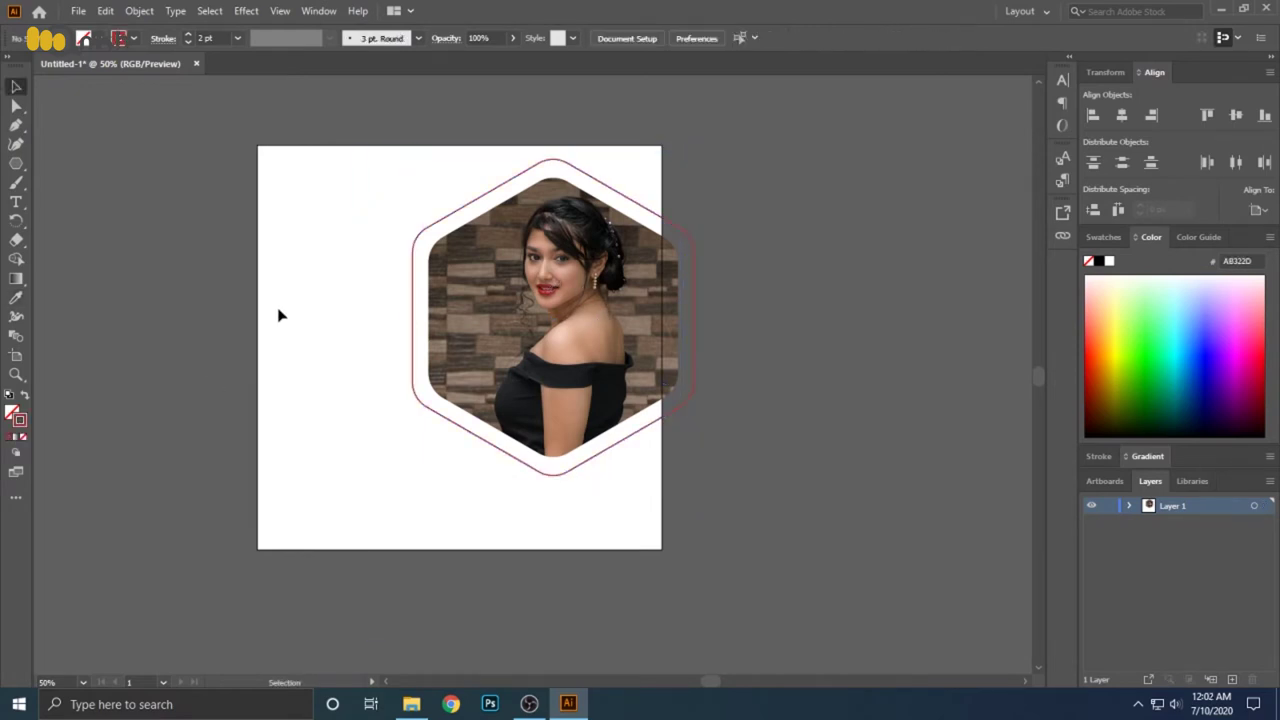
pyautogui.click(557, 473)
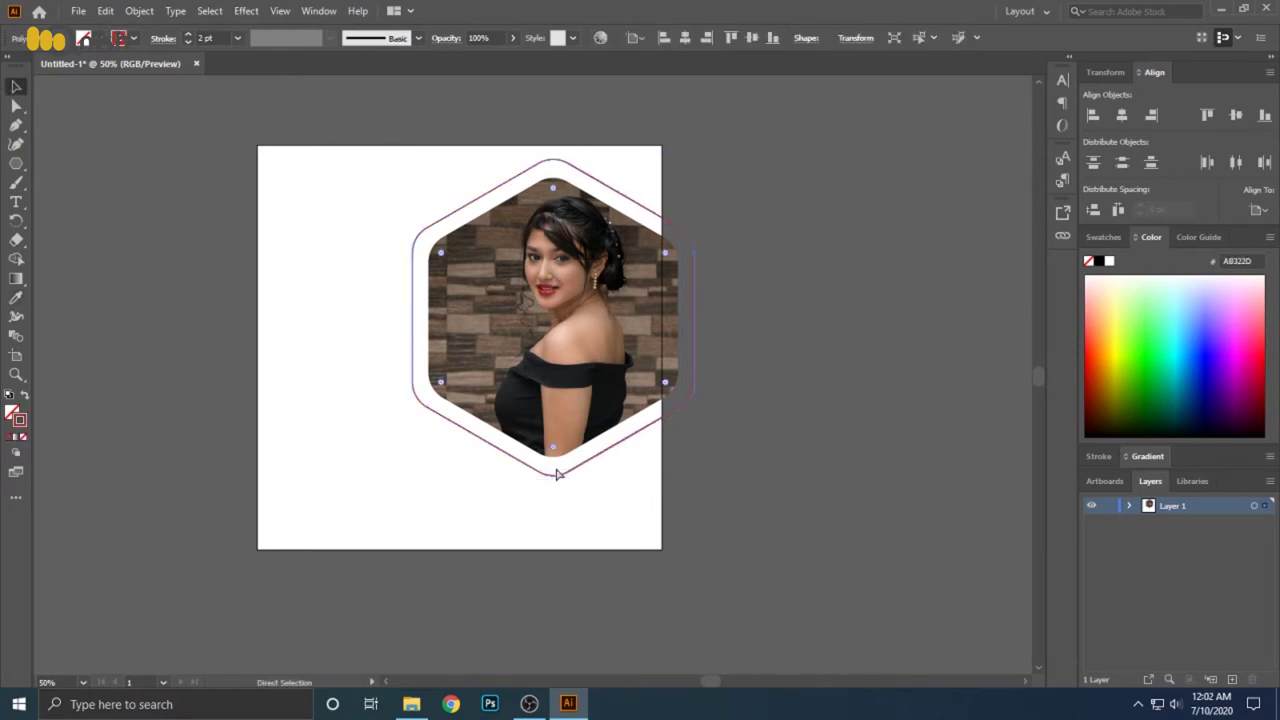
# Duplicate the red hexagon frame behind itself and nudge it down and right
pyautogui.moveTo(414, 153); pyautogui.dragTo(414, 153)
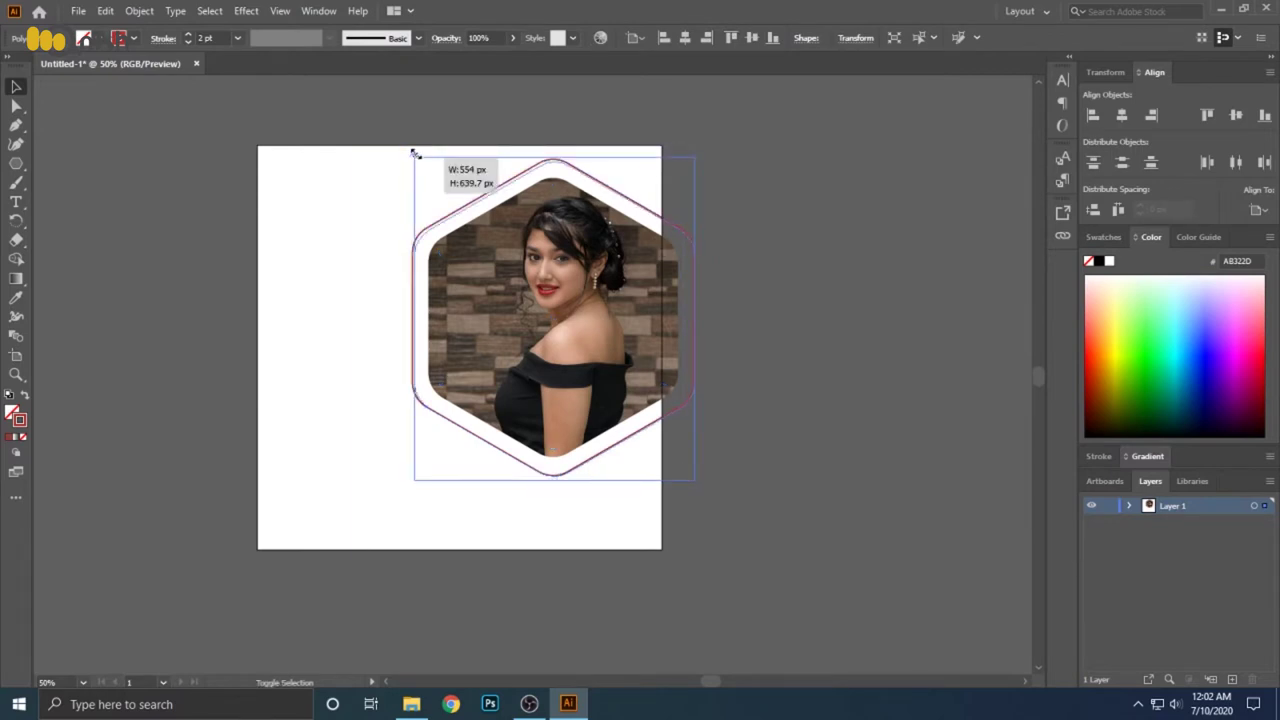
pyautogui.hotkey('alt', 'shift', 'Down')
pyautogui.hotkey('shift', 'Down')
pyautogui.hotkey('shift', 'Down')
pyautogui.hotkey('shift', 'Down')
pyautogui.hotkey('shift', 'Down')
pyautogui.hotkey('shift', 'Down')
pyautogui.hotkey('shift', 'Right')
pyautogui.hotkey('shift', 'Right')
pyautogui.hotkey('shift', 'Right')
pyautogui.hotkey('shift', 'Right')
pyautogui.hotkey('shift', 'Right')
pyautogui.hotkey('shift', 'Up')
pyautogui.hotkey('shift', 'Up')
pyautogui.hotkey('shift', 'Up')
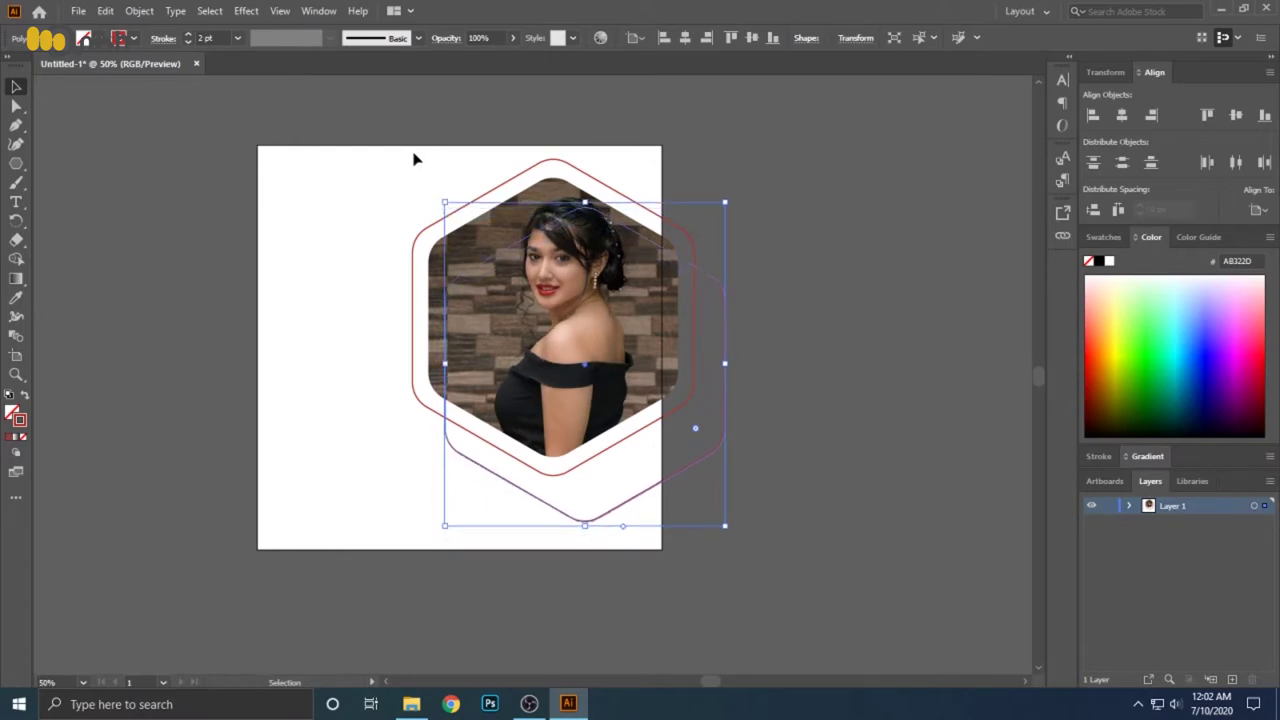
# Swap the duplicate's fill and stroke to make a solid red hexagon, then move the outlined hexagon left
pyautogui.press('i')
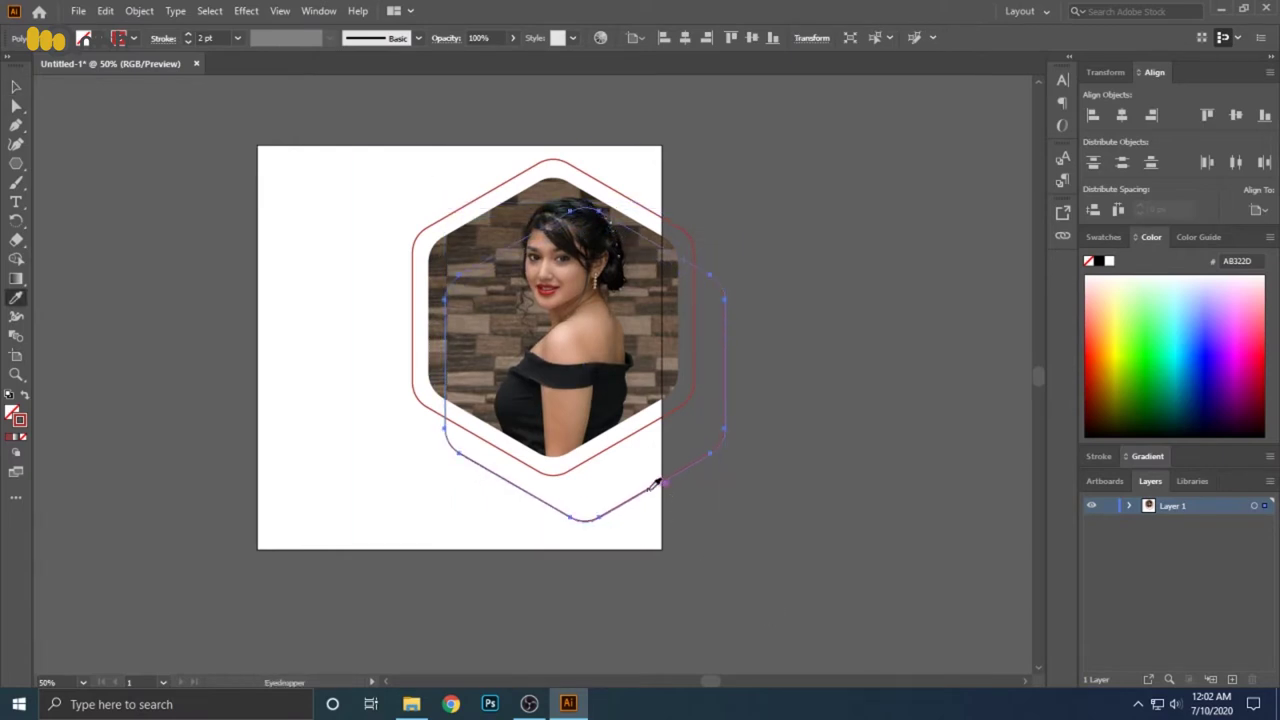
pyautogui.press('v')
pyautogui.click(23, 397)
pyautogui.click(338, 418)
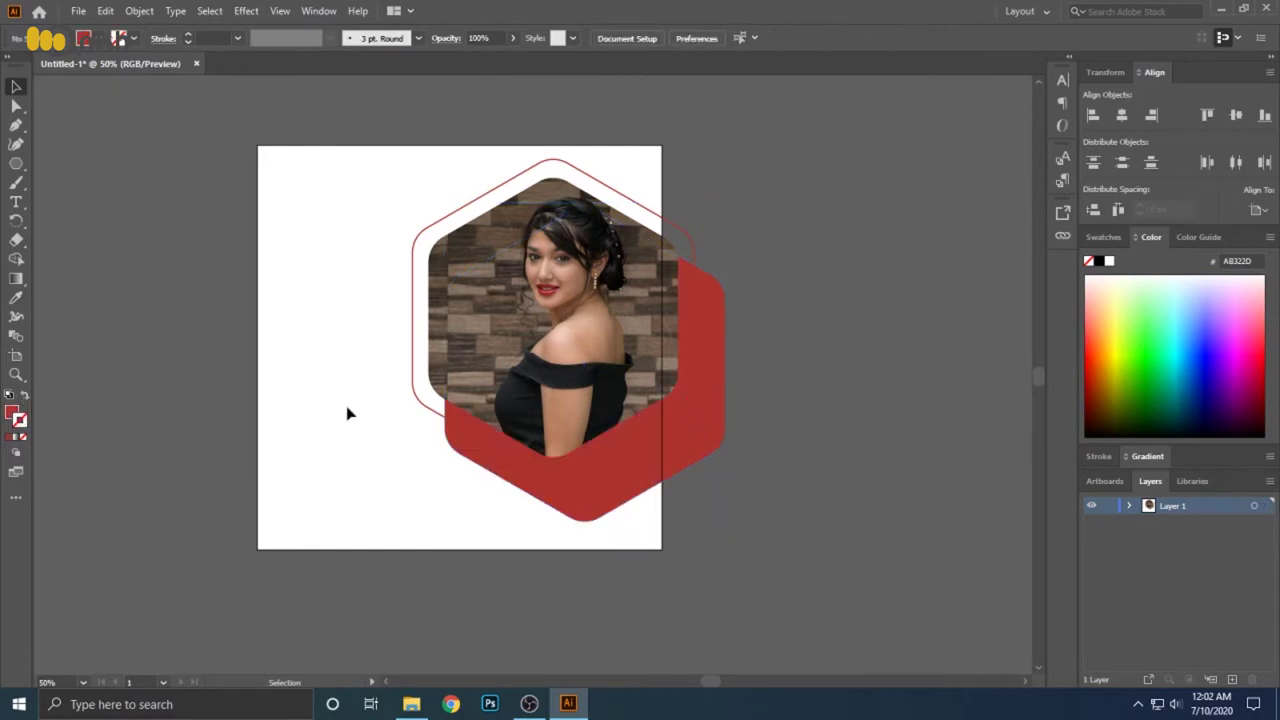
pyautogui.click(478, 204)
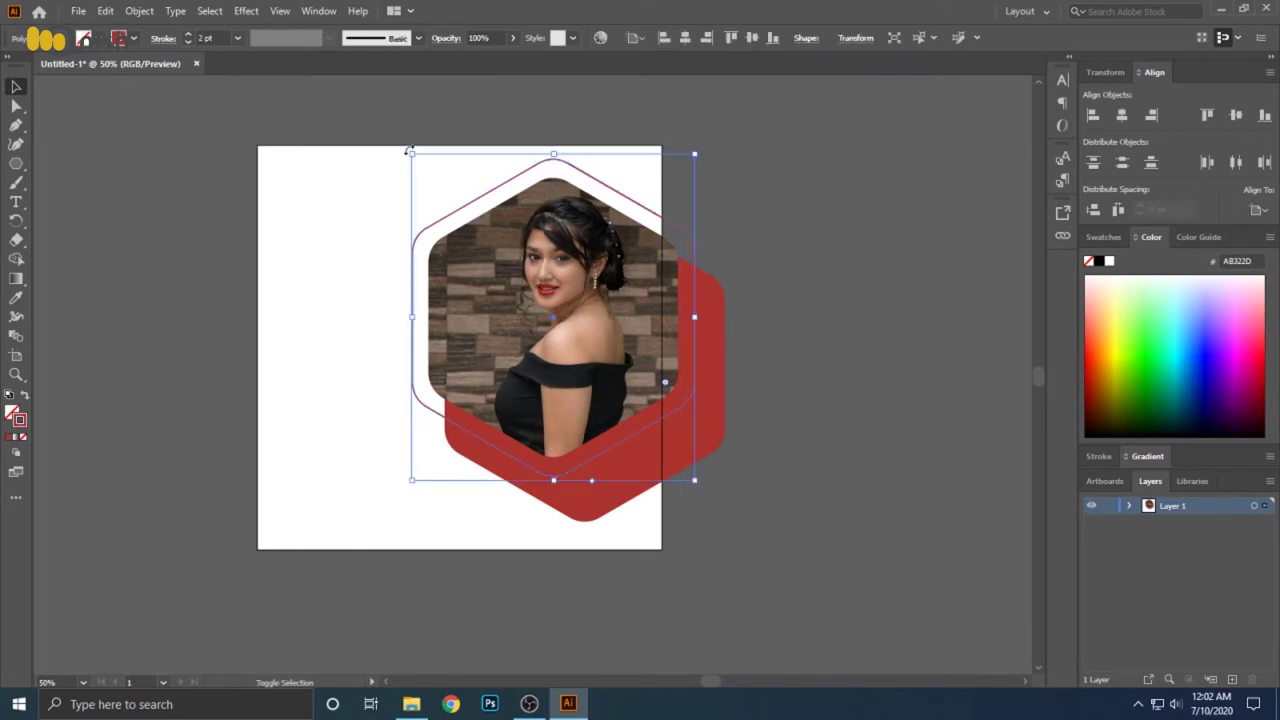
pyautogui.moveTo(408, 150); pyautogui.dragTo(303, 143)
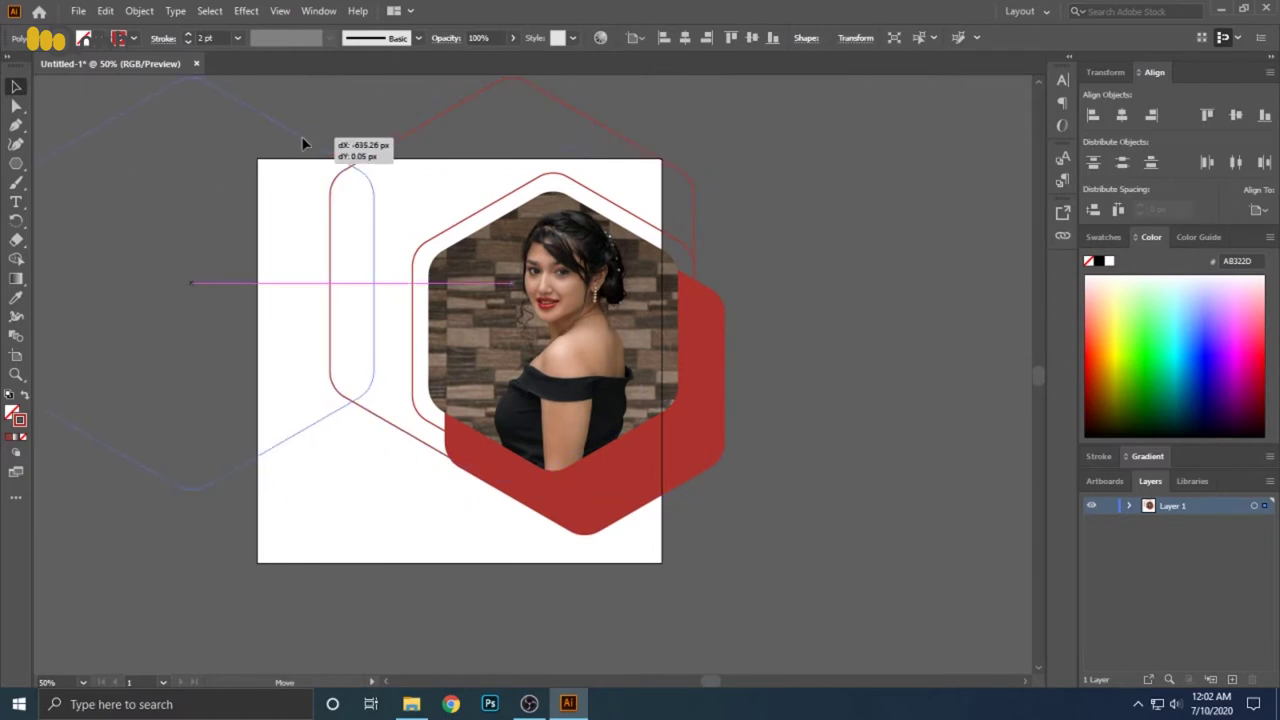
# Drop the large hexagon outline lower left, widen it leftward, and nudge it up-left
pyautogui.moveTo(303, 143); pyautogui.dragTo(575, 600)
pyautogui.scroll(2, 577, 643)
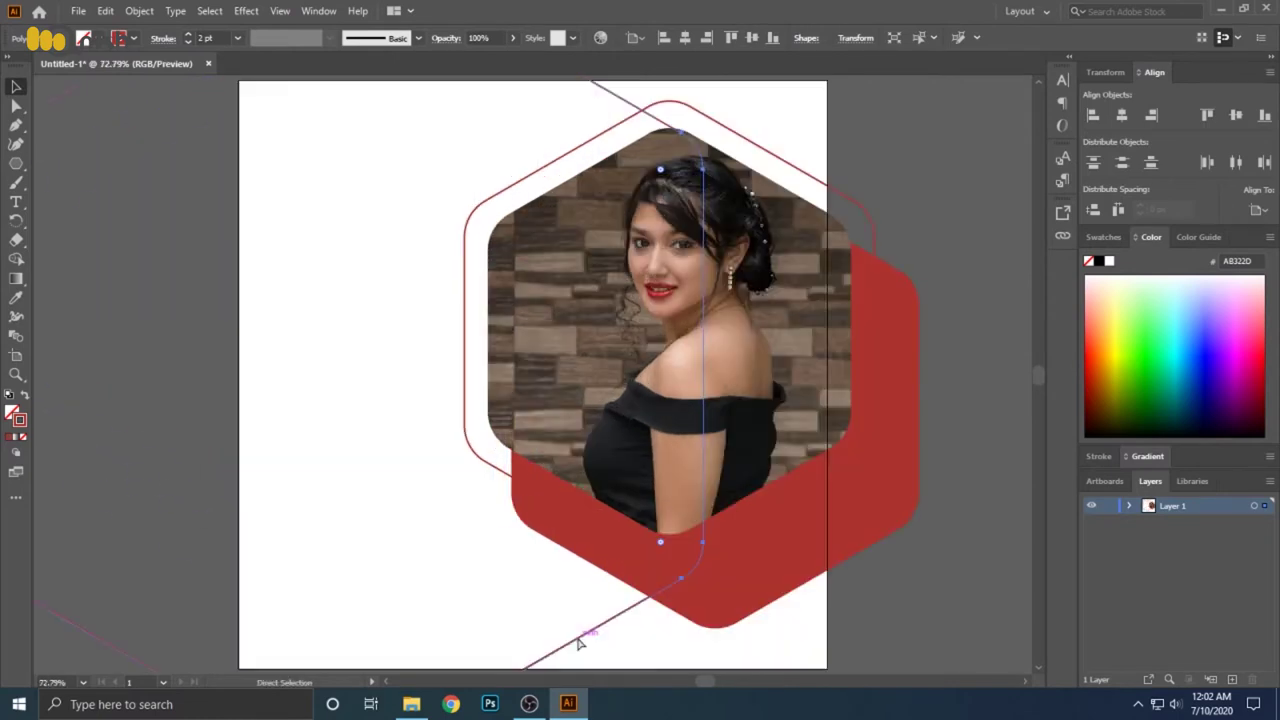
pyautogui.hscroll(-3, 607, 626)
pyautogui.scroll(-2, 608, 625)
pyautogui.press('v')
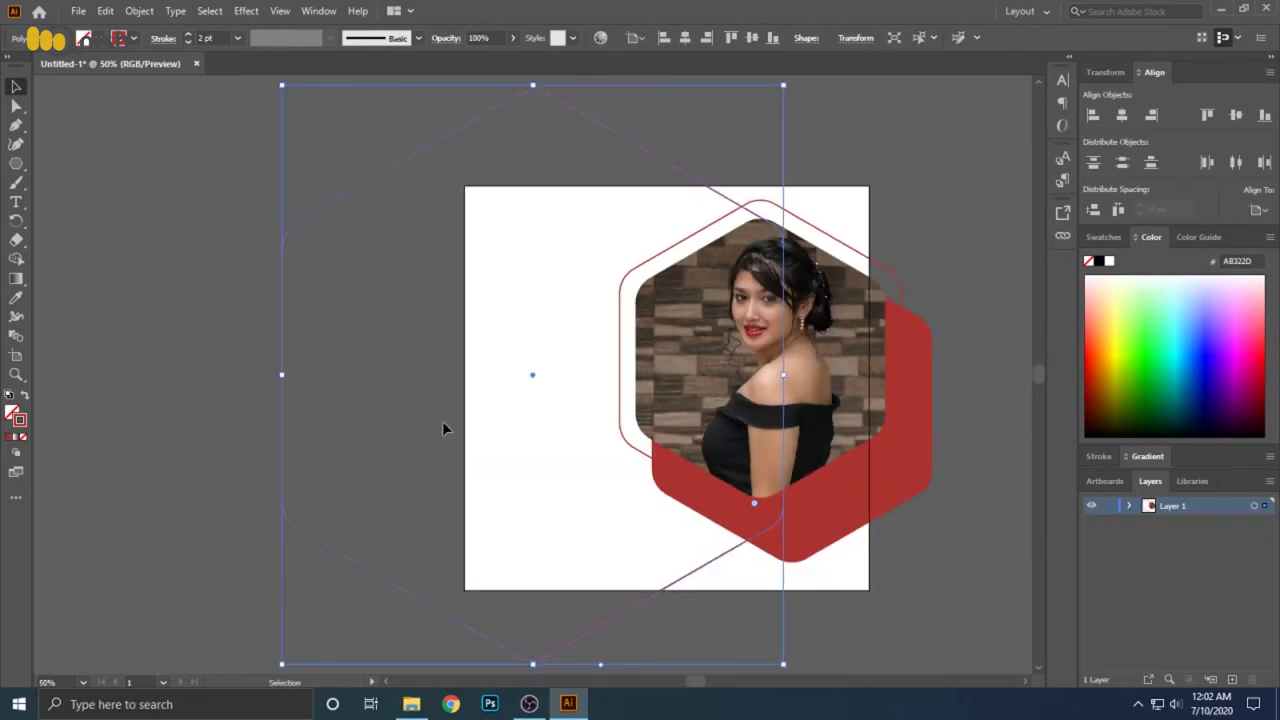
pyautogui.moveTo(282, 375); pyautogui.dragTo(157, 375)
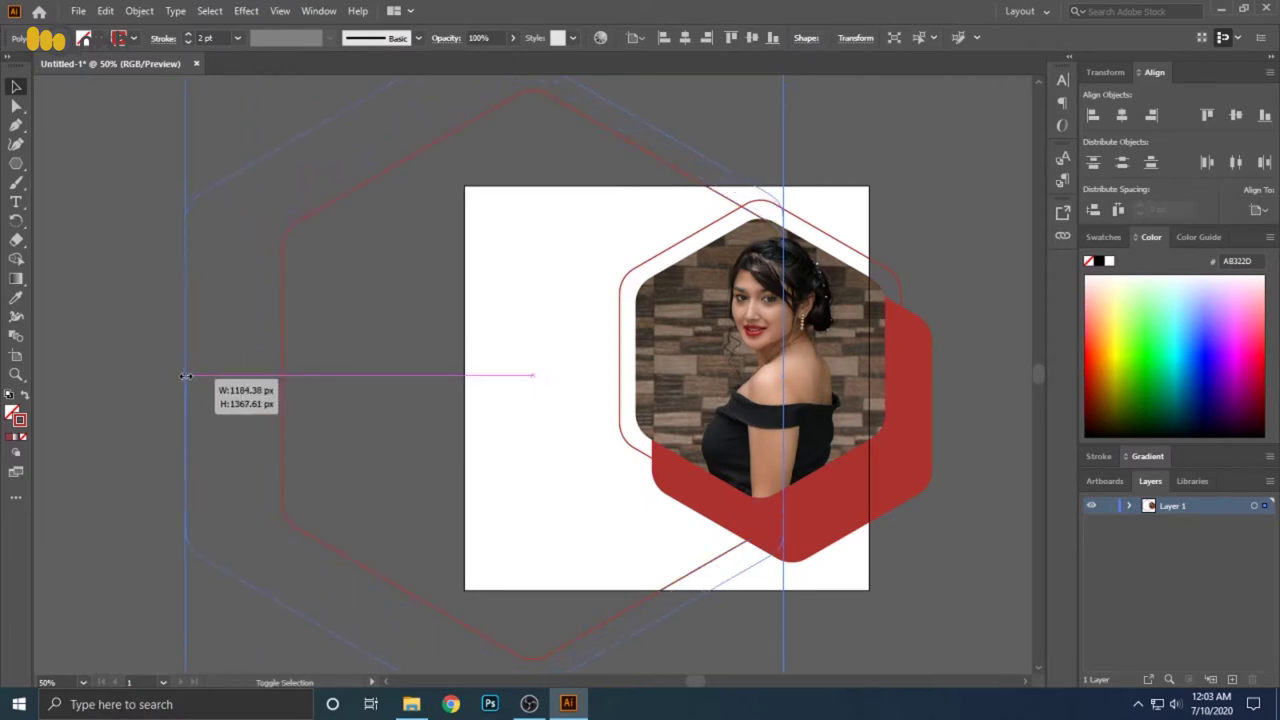
pyautogui.hotkey('shift', 'Left')
pyautogui.hotkey('shift', 'Left')
pyautogui.hotkey('shift', 'Left')
pyautogui.hotkey('shift', 'Up')
pyautogui.hotkey('shift', 'Up')
pyautogui.hotkey('shift', 'Up')
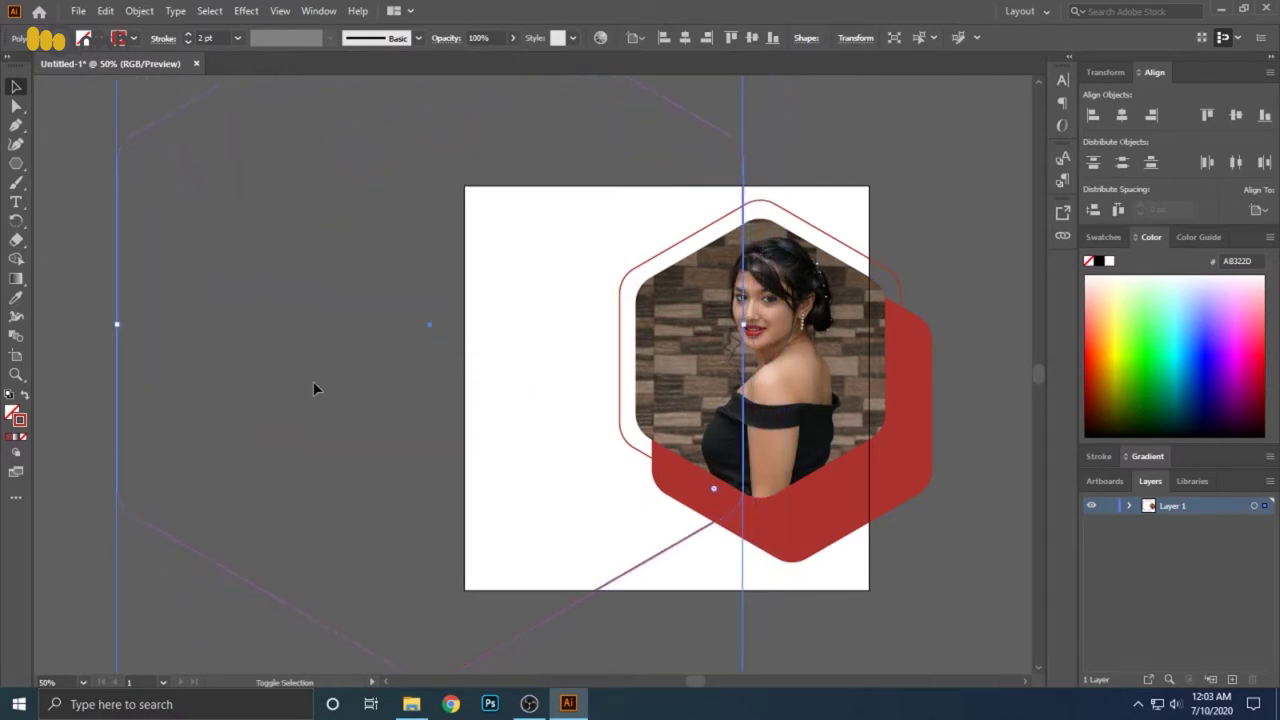
# Give the large hexagon a white 10 pt stroke
pyautogui.click(134, 38)
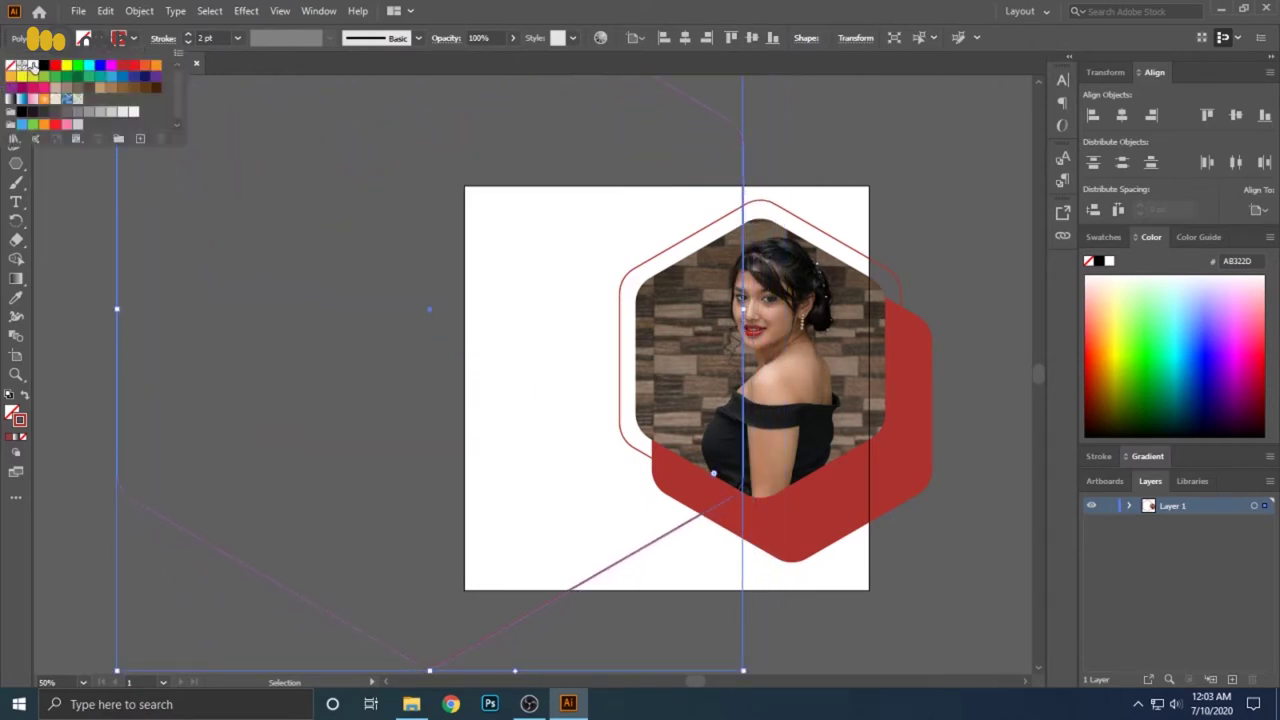
pyautogui.click(212, 38)
pyautogui.write('10')
pyautogui.press('Return')
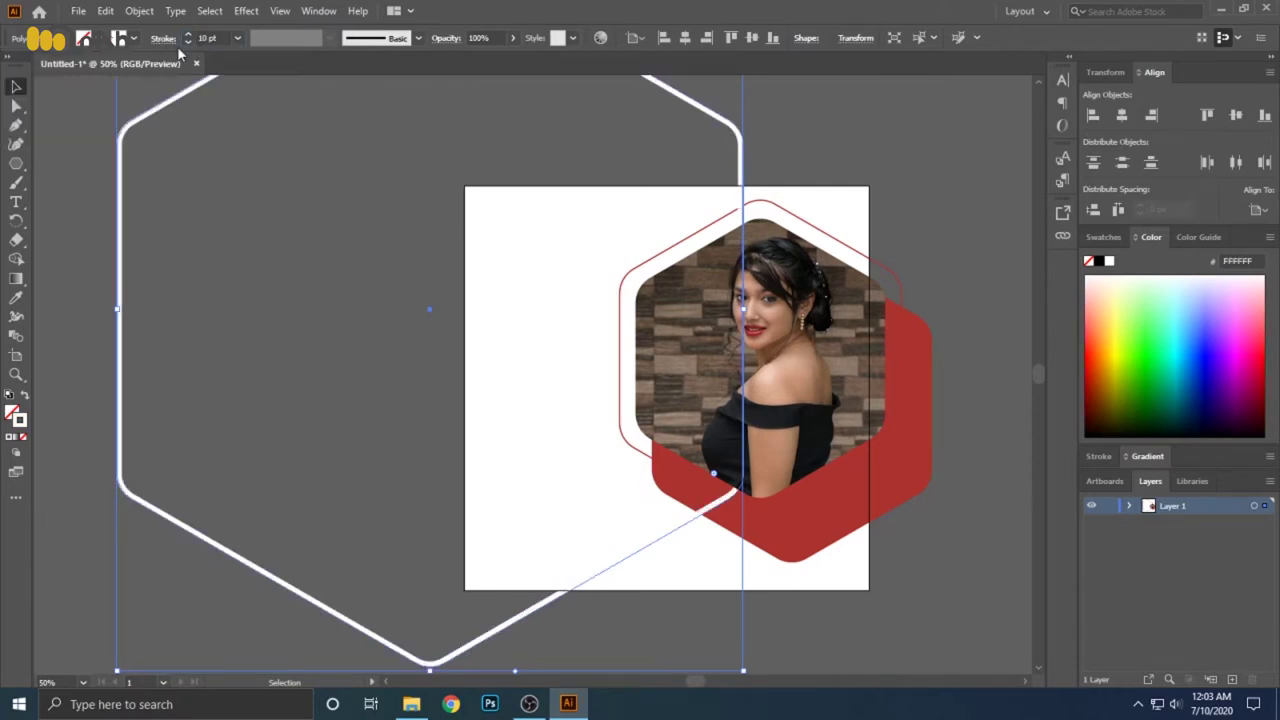
pyautogui.click(886, 142)
# Draw an 800 × 800 px rectangle
pyautogui.press('m')
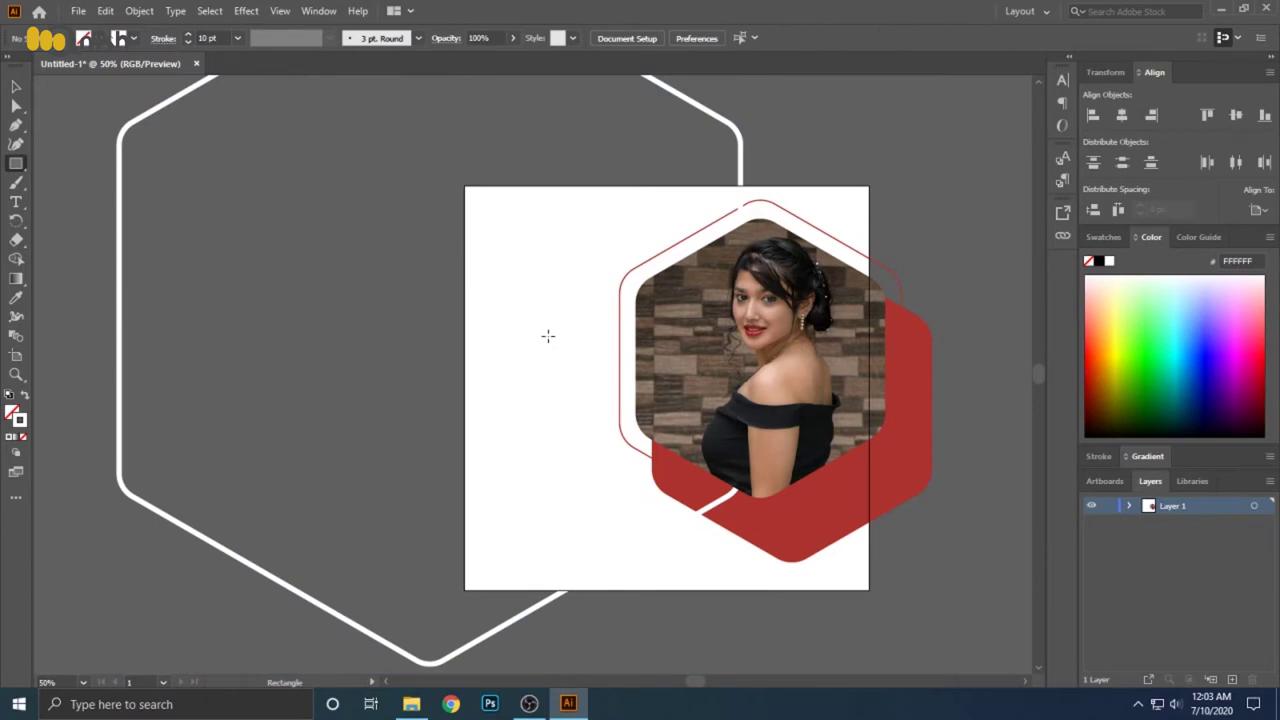
pyautogui.click(548, 336)
pyautogui.write('800')
pyautogui.press('Tab')
pyautogui.write('800')
pyautogui.press('Return')
# Fill the rectangle with the dress's dark colour, send it to back and centre it on the artboard
pyautogui.press('v')
pyautogui.press('i')
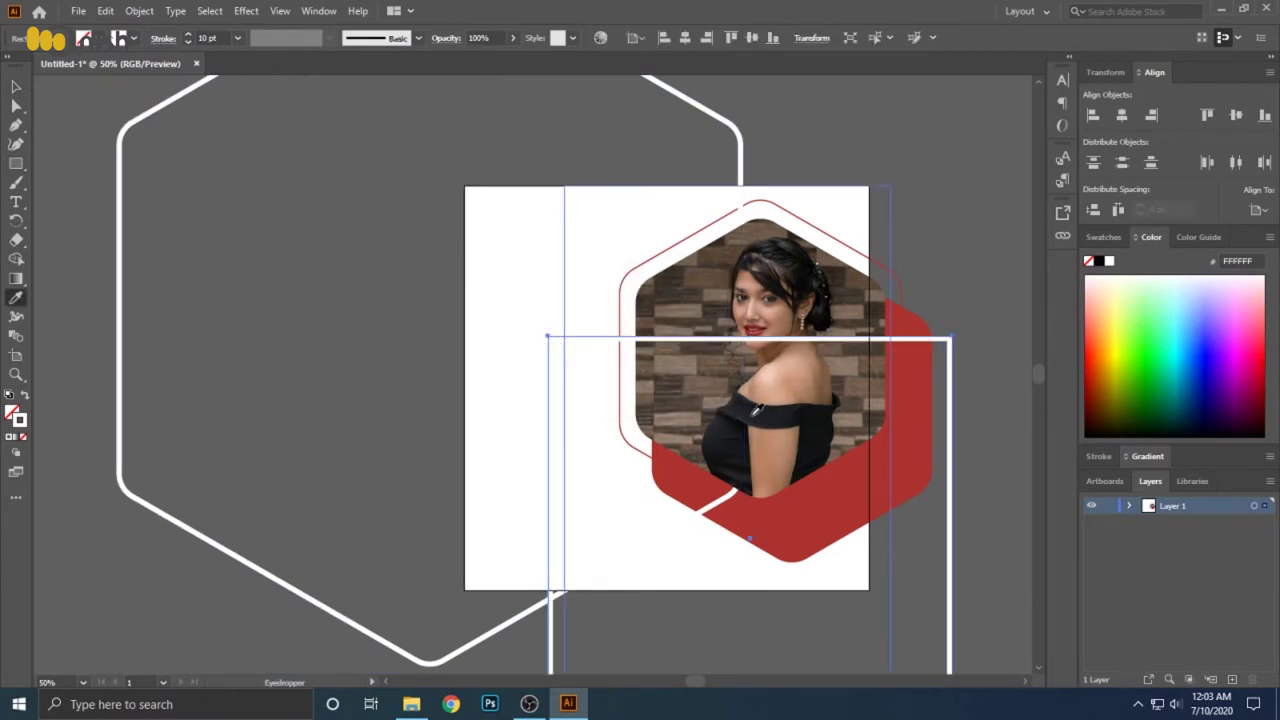
pyautogui.click(755, 410)
pyautogui.press('v')
pyautogui.hotkey('shift', 'ctrl', '[')
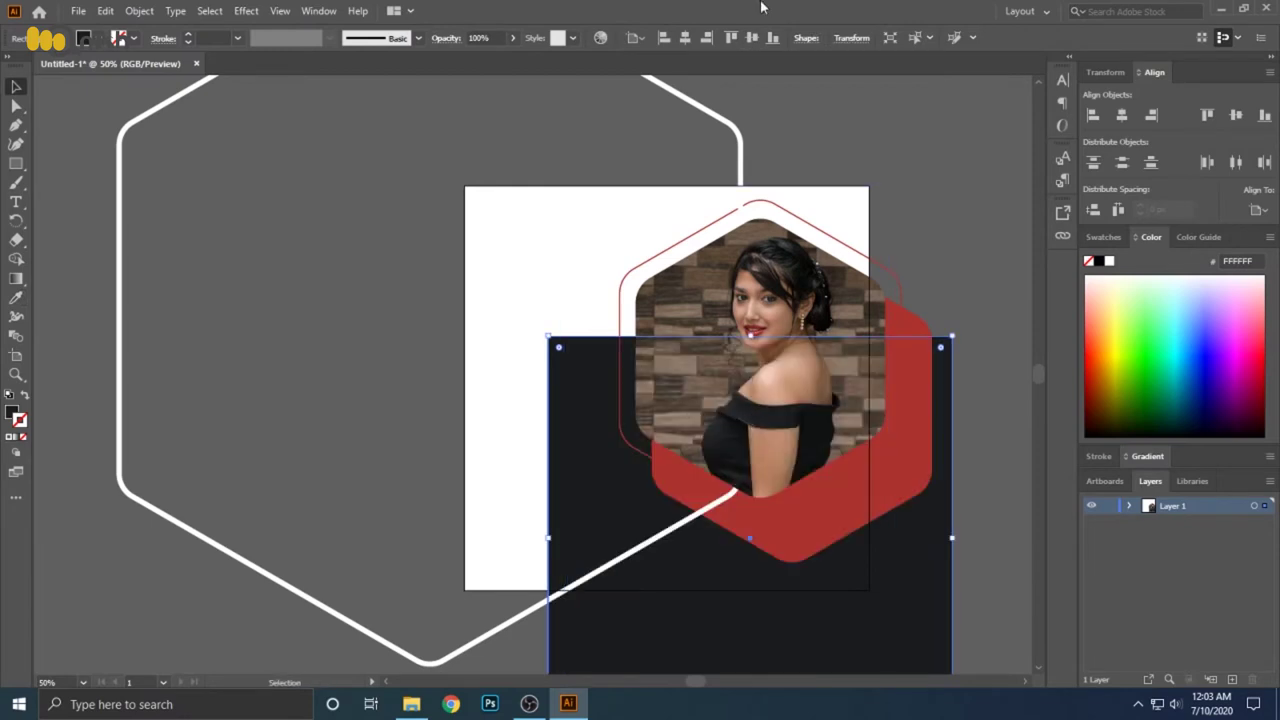
pyautogui.click(685, 37)
pyautogui.click(752, 37)
pyautogui.click(383, 248)
# Set the white hexagon's stroke weight to 20 pt
pyautogui.click(740, 145)
pyautogui.doubleClick(209, 37)
pyautogui.write('20')
pyautogui.press('Return')
pyautogui.click(397, 224)
pyautogui.hotkey('ctrl', 'z')
# Expand the hexagon's appearance and clip it to the dark rectangle with Ctrl+7
pyautogui.click(139, 11)
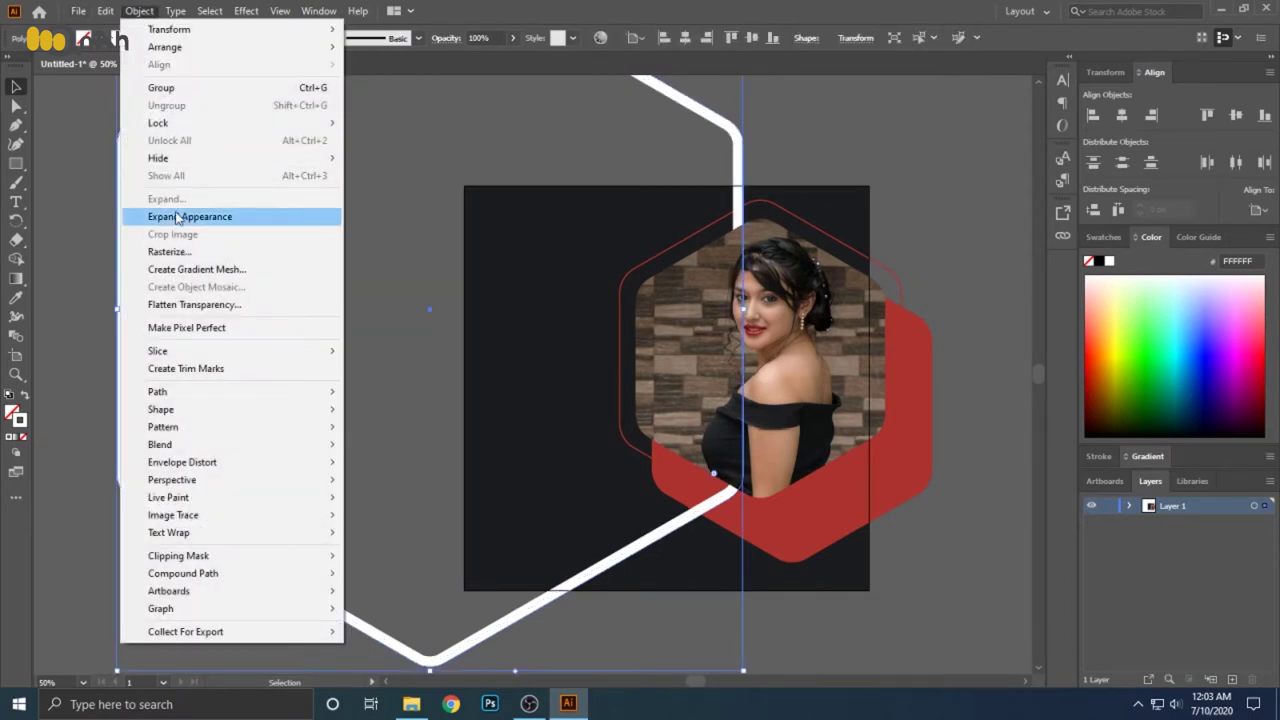
pyautogui.click(791, 124)
pyautogui.click(733, 137)
pyautogui.click(139, 11)
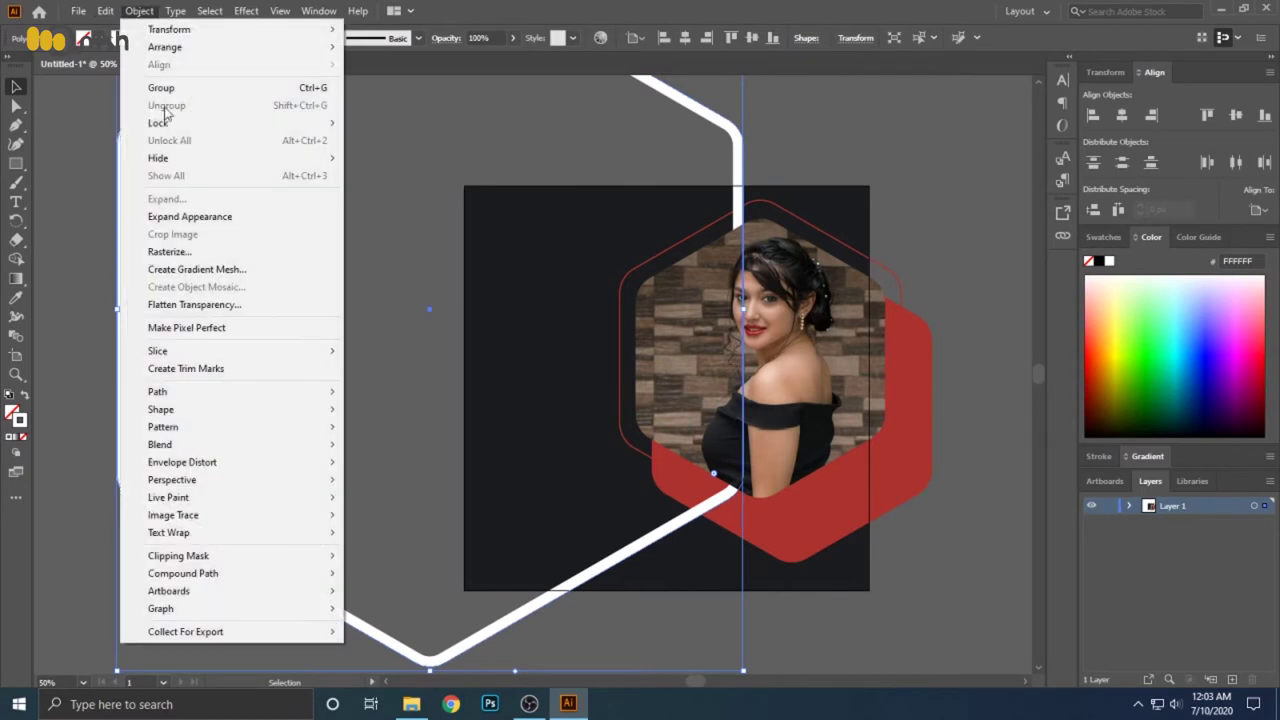
pyautogui.click(174, 213)
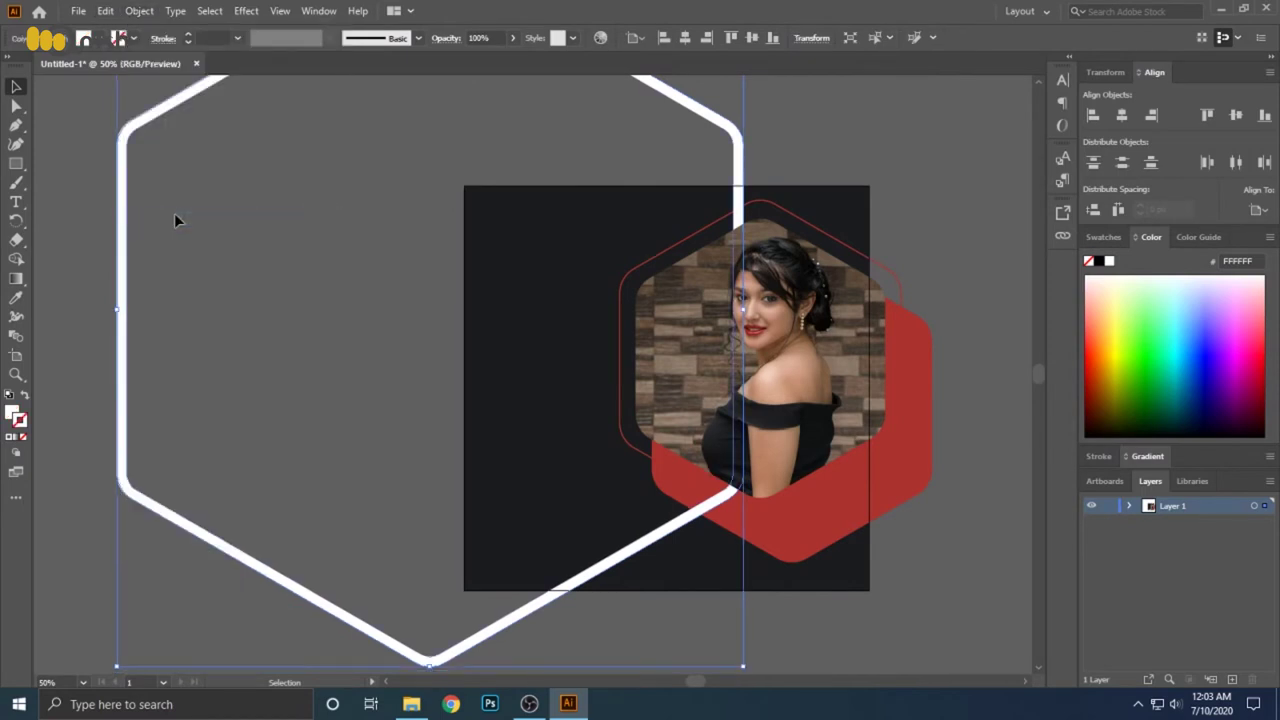
pyautogui.keyDown('shift'); pyautogui.click(700, 200); pyautogui.keyUp('shift')
pyautogui.hotkey('ctrl', '7')
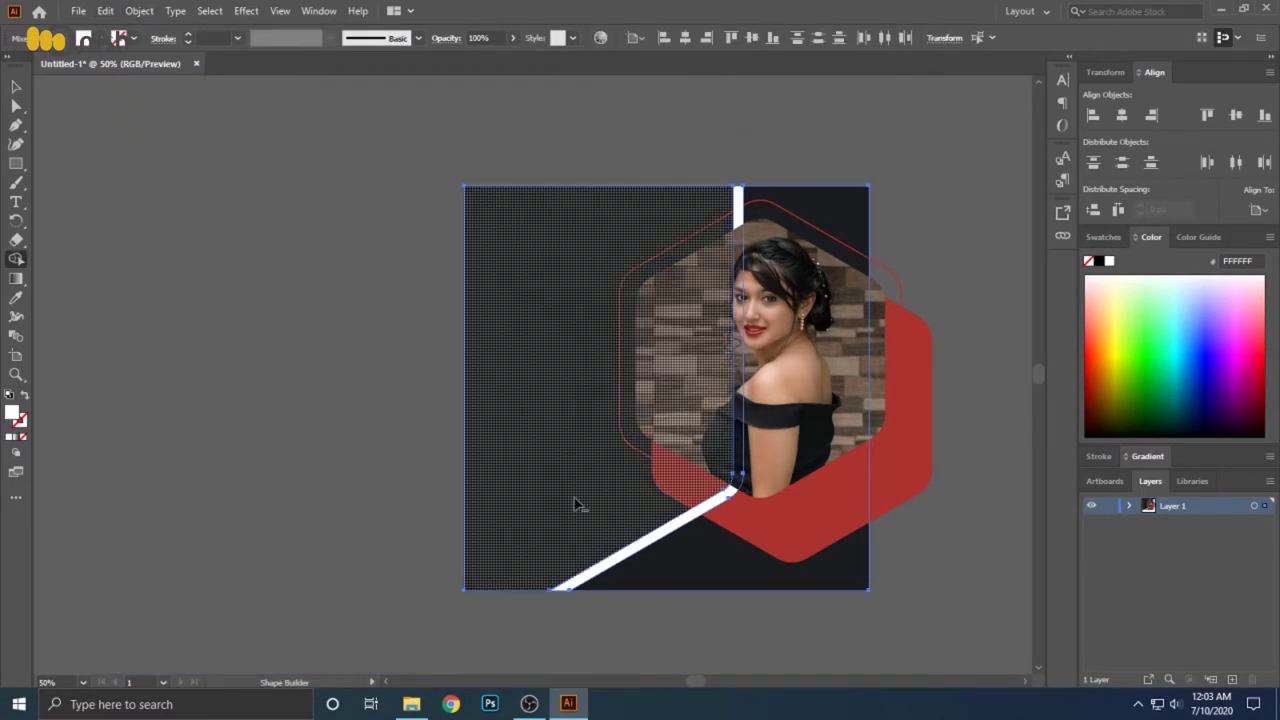
pyautogui.click(421, 284)
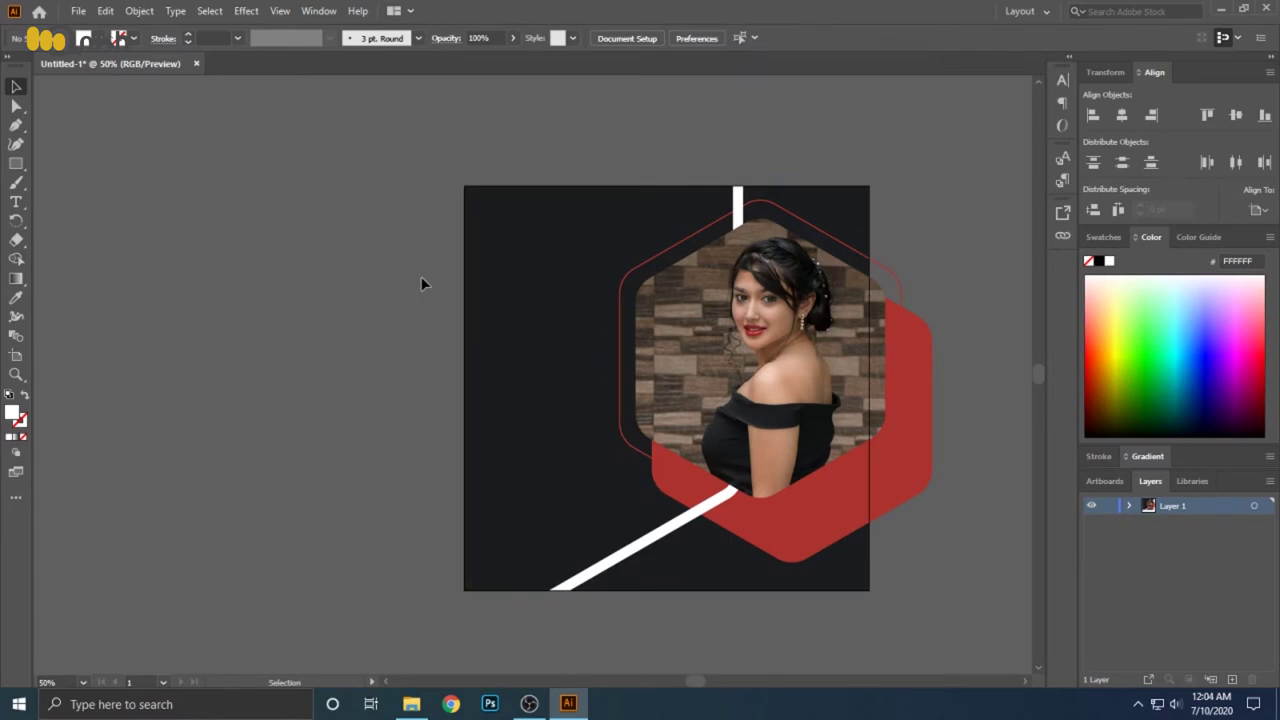
pyautogui.click(500, 258)
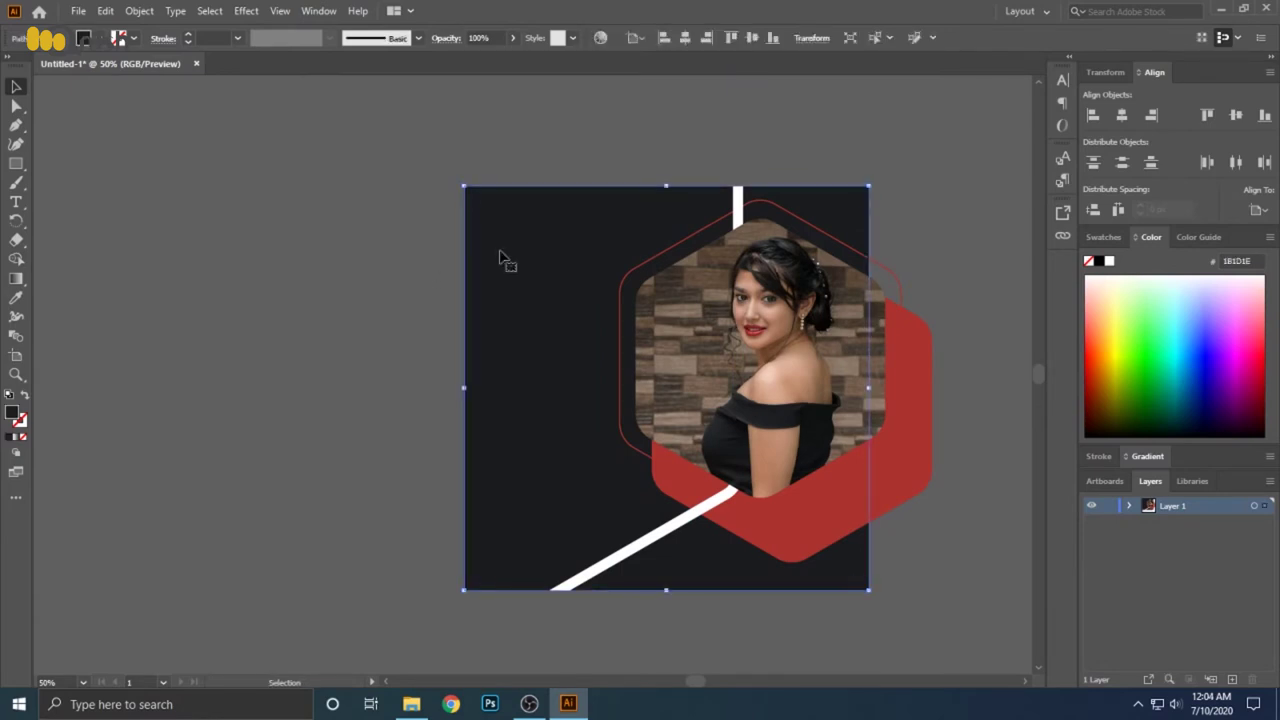
# Turn a 339 px top-left square into a triangle filled with the hexagon's red
pyautogui.moveTo(874, 597); pyautogui.dragTo(636, 443)
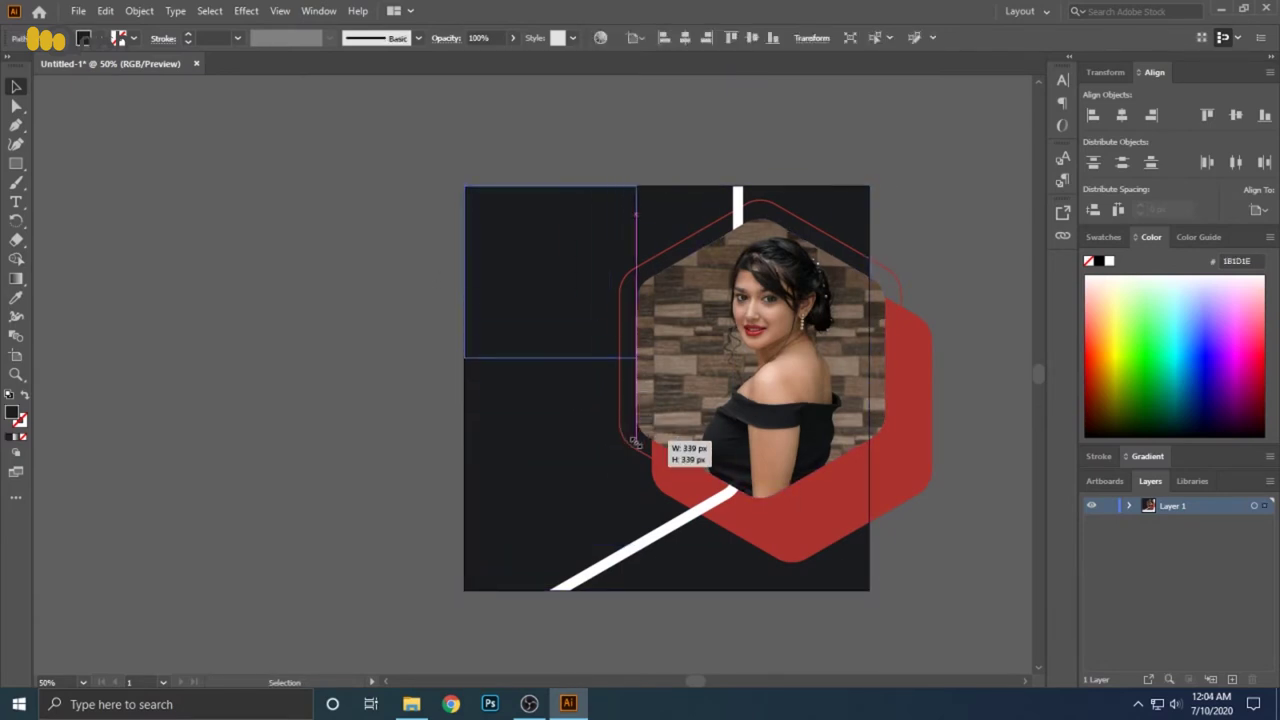
pyautogui.press('a')
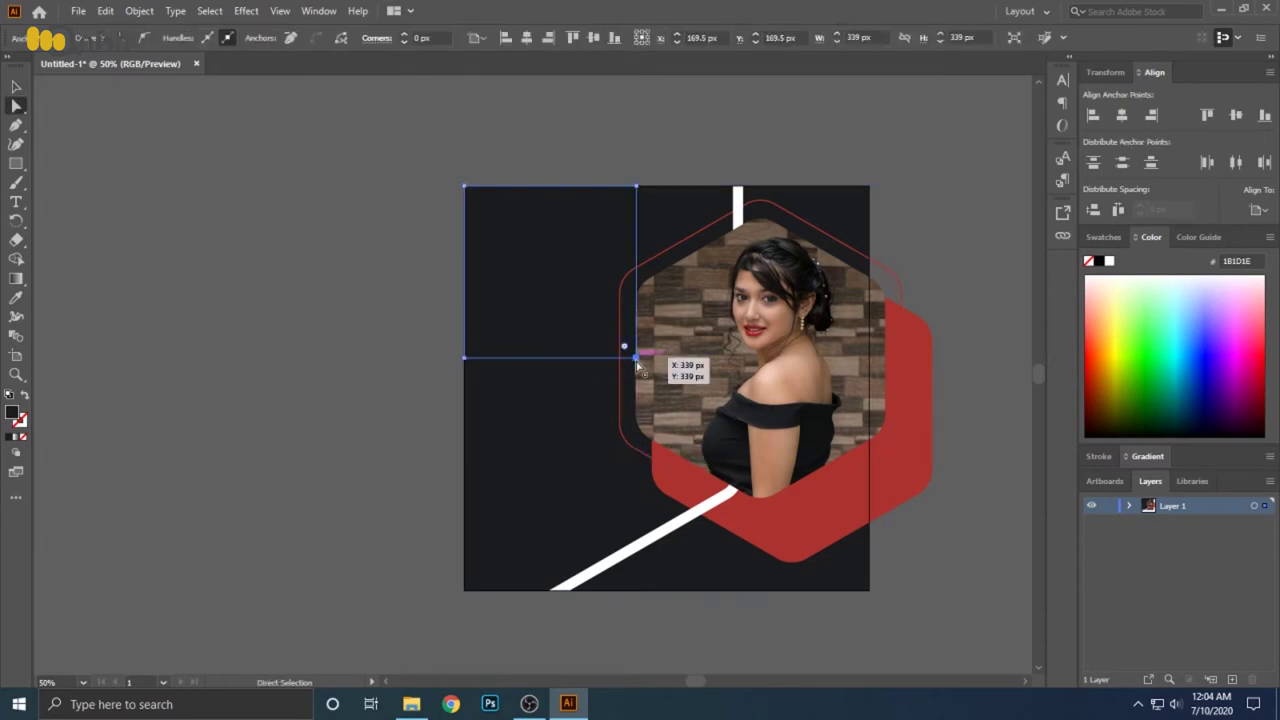
pyautogui.press('Delete')
pyautogui.press('v')
pyautogui.click(546, 220)
pyautogui.press('i')
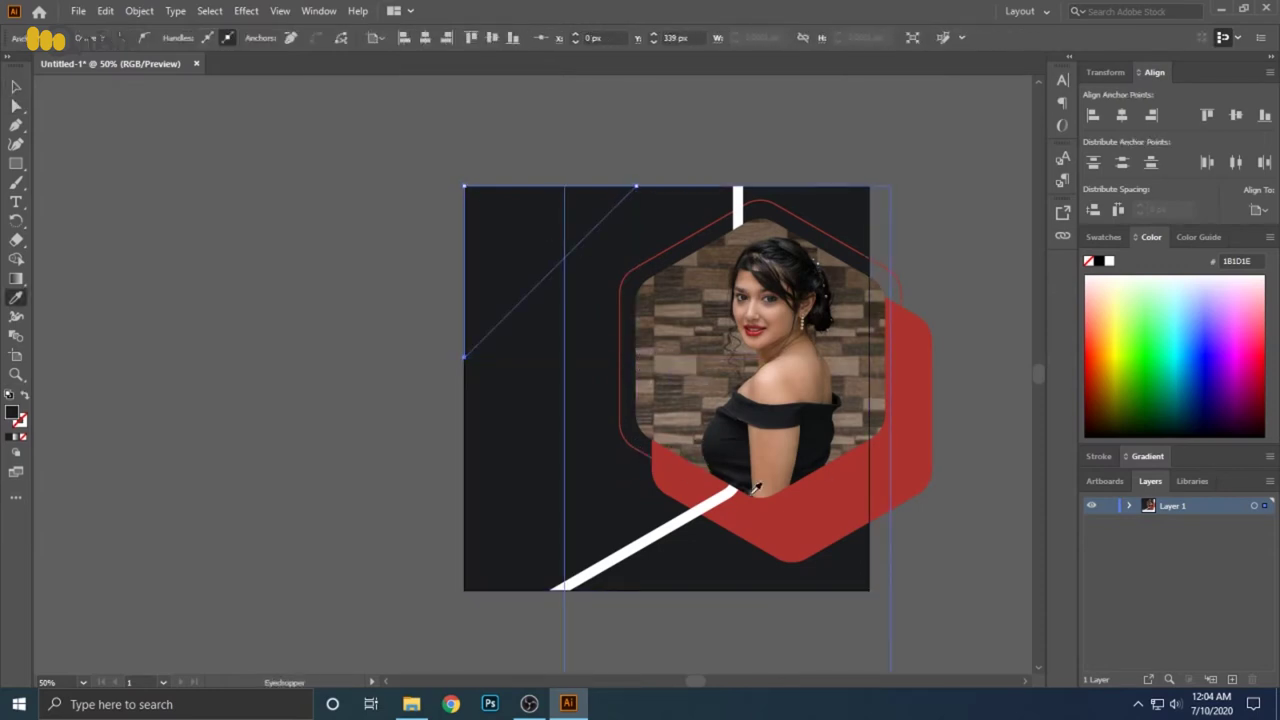
pyautogui.click(375, 287)
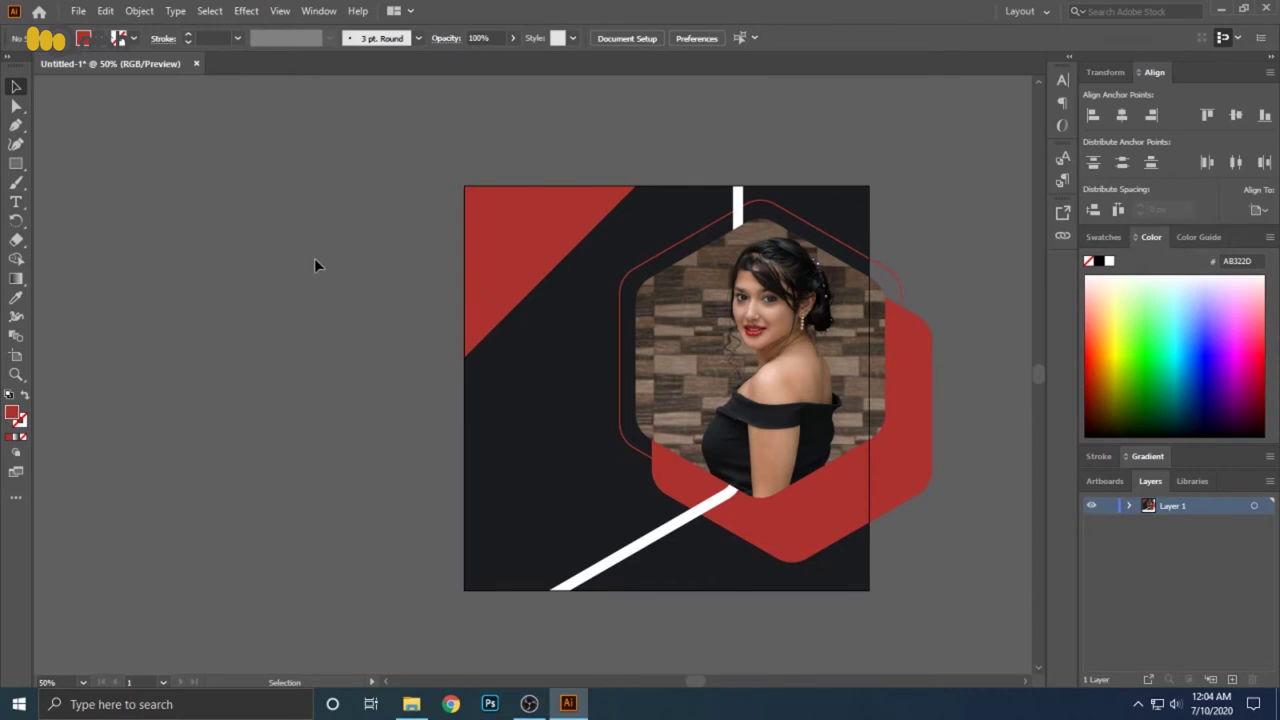
pyautogui.press('t')
pyautogui.click(337, 268)
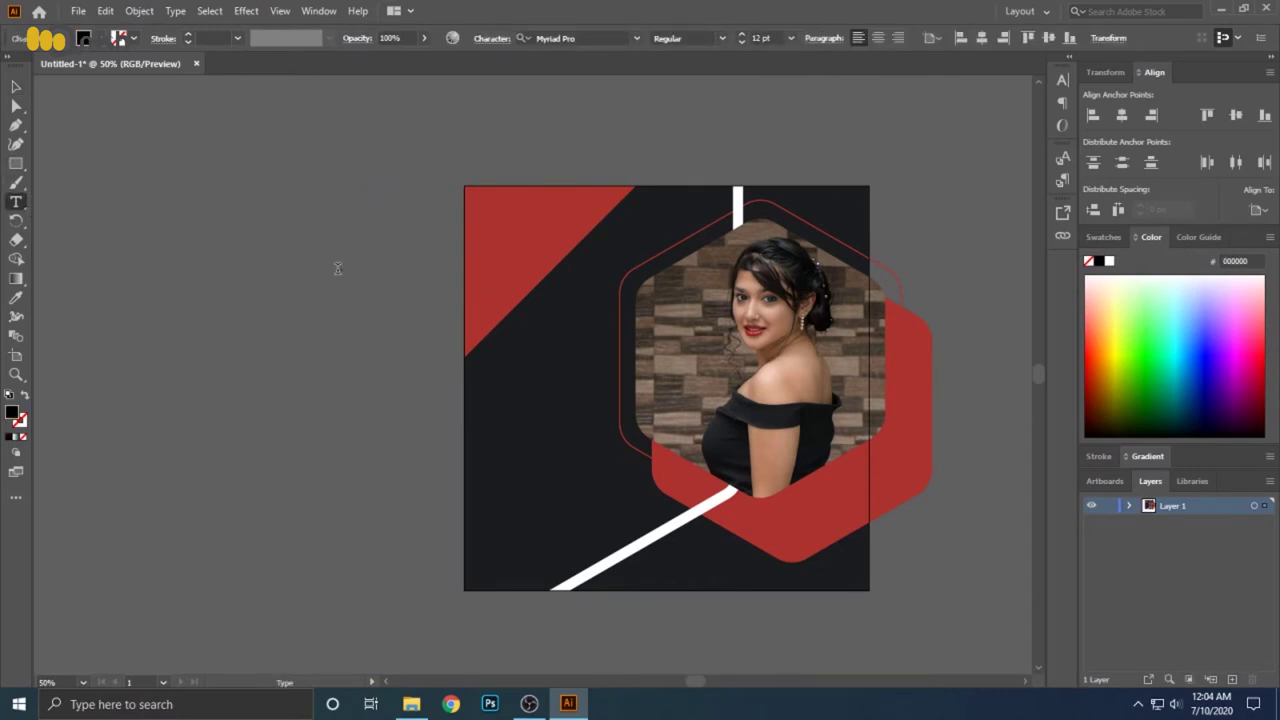
# Stretch the dot text into a tall narrow block of four rows
pyautogui.press('ctrl')
pyautogui.moveTo(339, 272); pyautogui.dragTo(340, 277)
pyautogui.moveTo(345, 287); pyautogui.dragTo(402, 281)
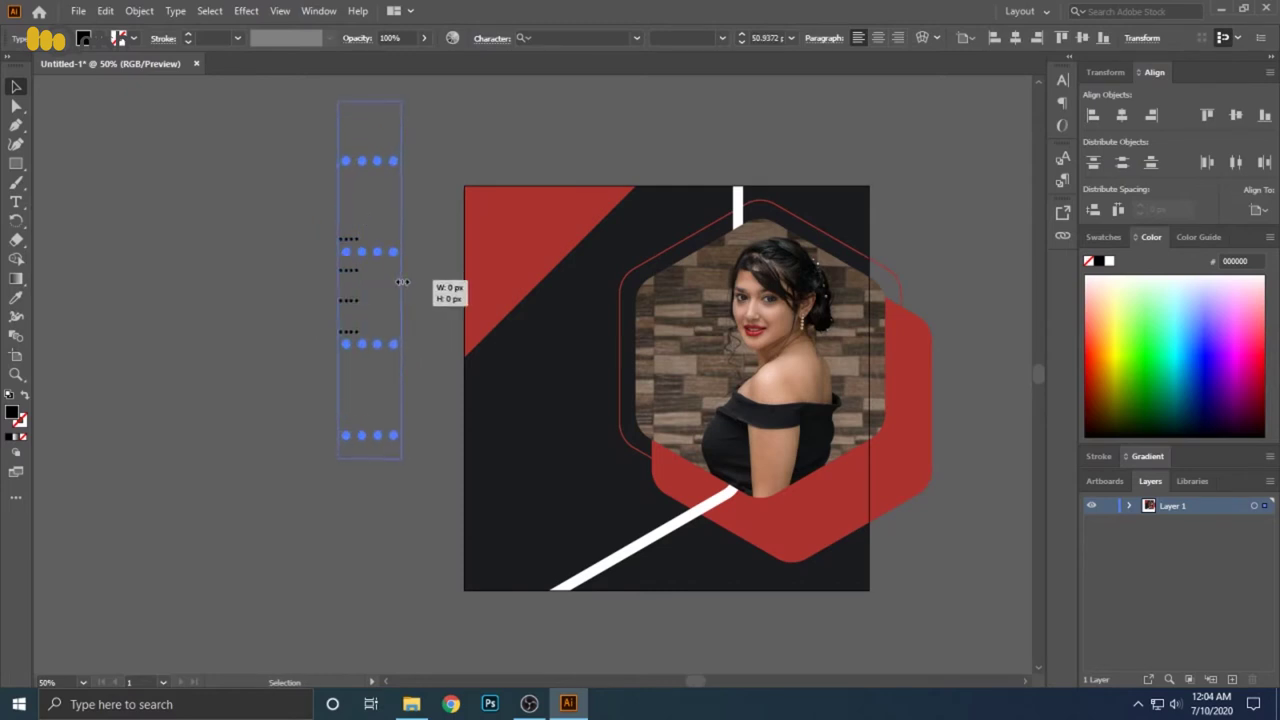
# Colour the dots white using the colour sampled from the white bar
pyautogui.press('i')
pyautogui.click(738, 200)
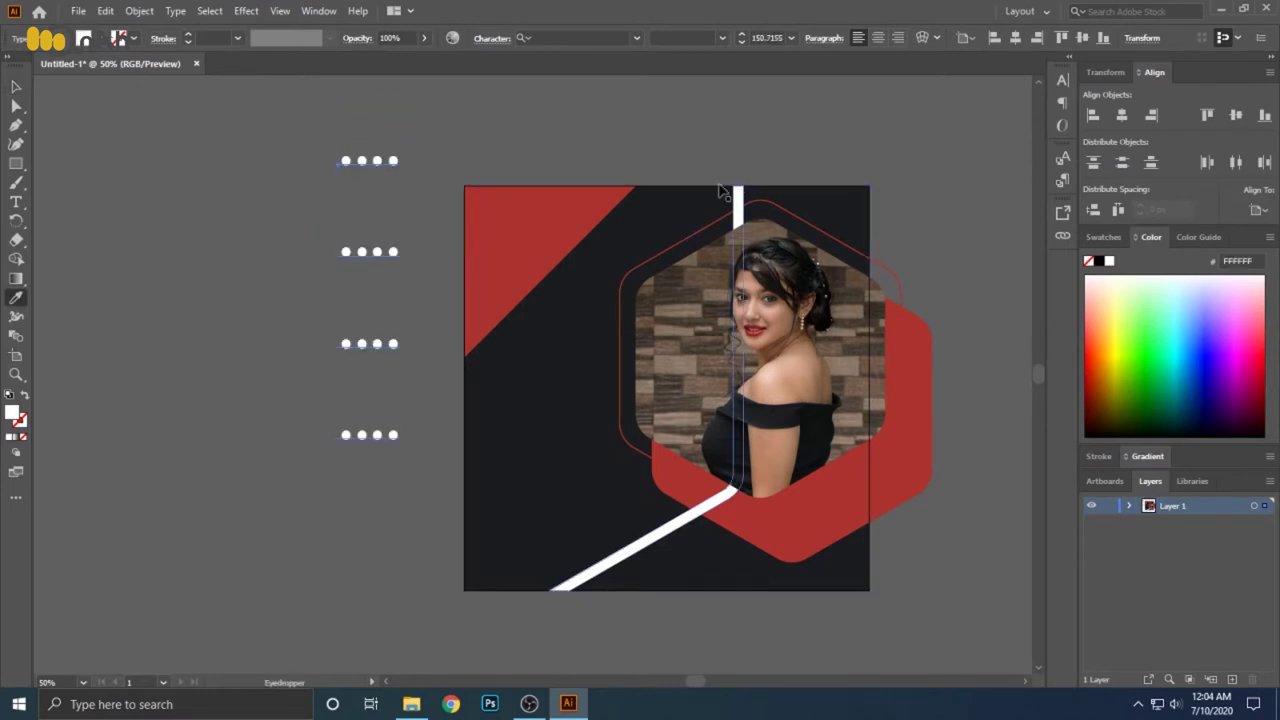
pyautogui.press('v')
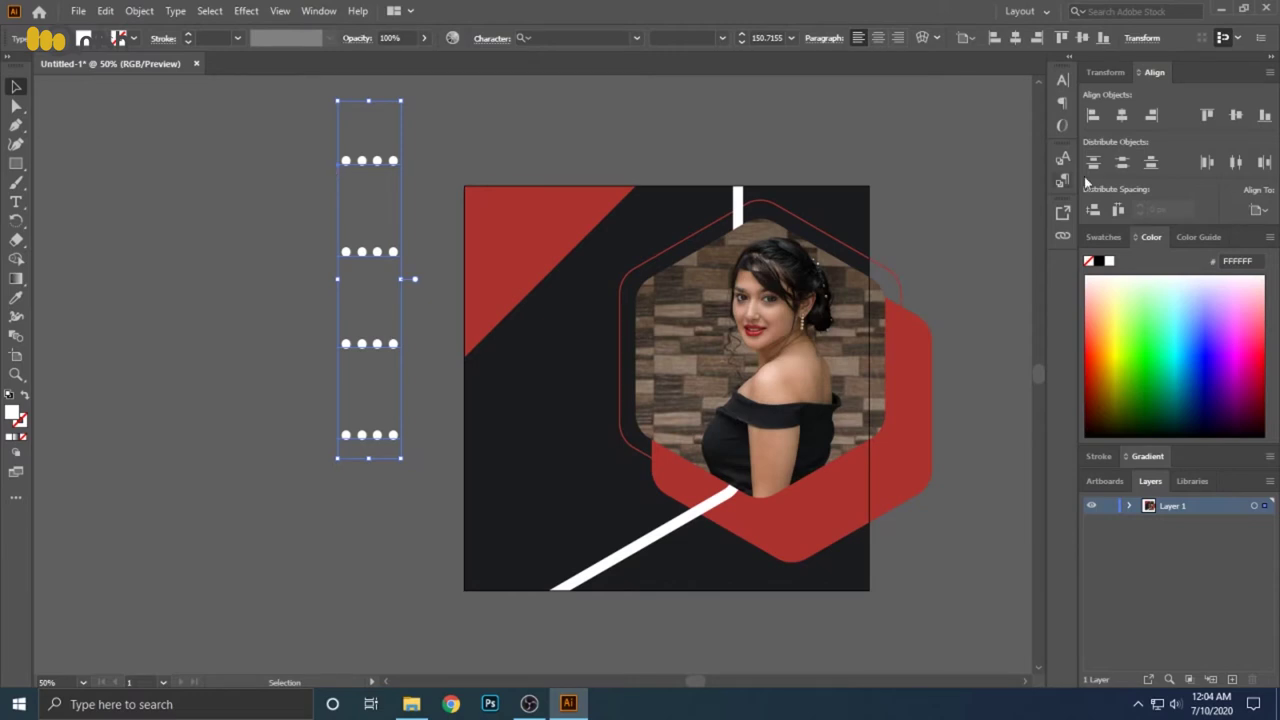
pyautogui.press('t')
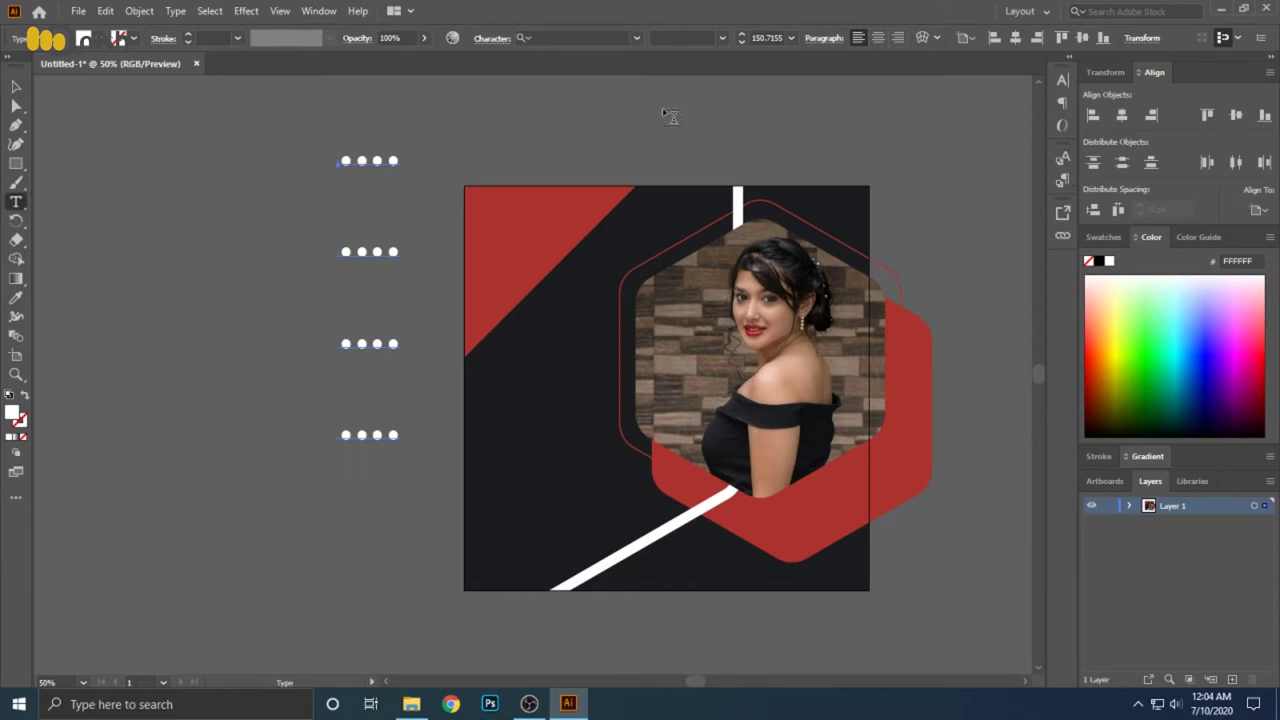
pyautogui.click(1060, 158)
pyautogui.press('v')
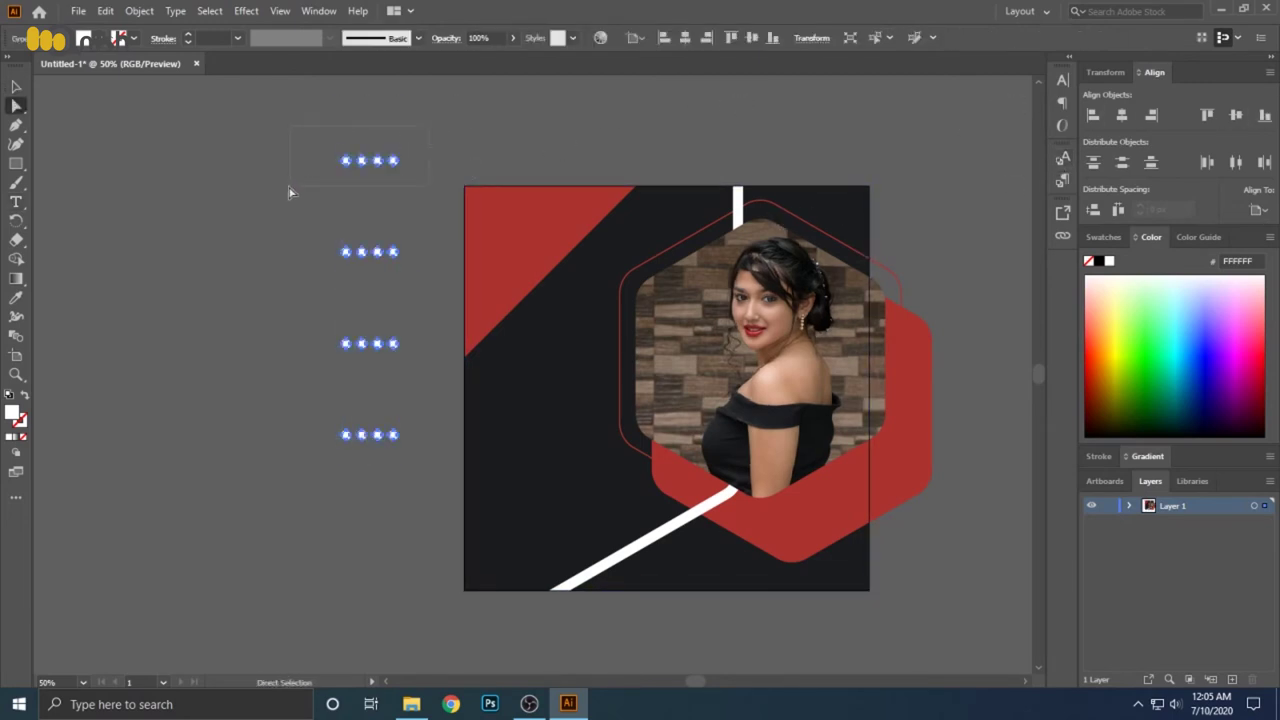
# Even out the dot grid's row spacing by nudging the top and lower rows
pyautogui.hotkey('ctrl', 'z')
pyautogui.hotkey('ctrl', 'z')
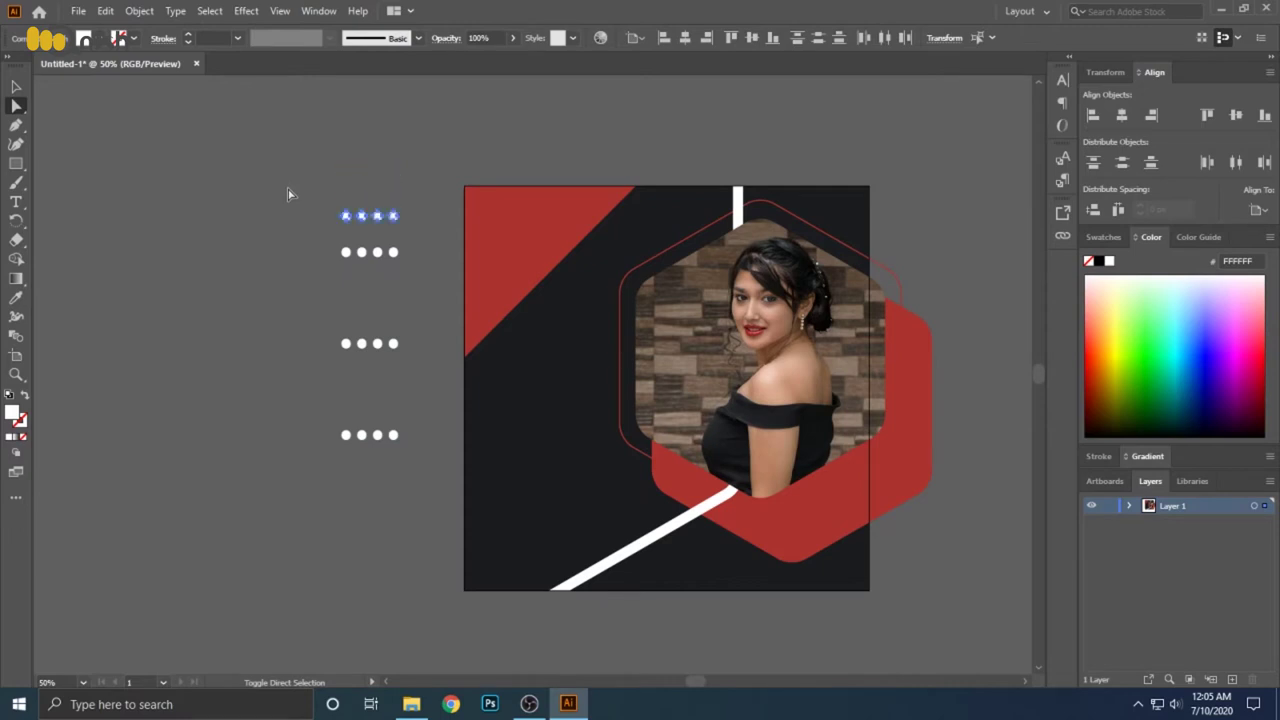
pyautogui.hotkey('shift', 'Down')
pyautogui.moveTo(307, 379); pyautogui.dragTo(420, 471)
pyautogui.hotkey('shift', 'Up')
pyautogui.hotkey('shift', 'Up')
pyautogui.hotkey('shift', 'Up')
pyautogui.hotkey('shift', 'Up')
pyautogui.hotkey('shift', 'Up')
pyautogui.hotkey('shift', 'Up')
pyautogui.hotkey('shift', 'Up')
pyautogui.hotkey('shift', 'Up')
pyautogui.hotkey('shift', 'Up')
pyautogui.hotkey('shift', 'Up')
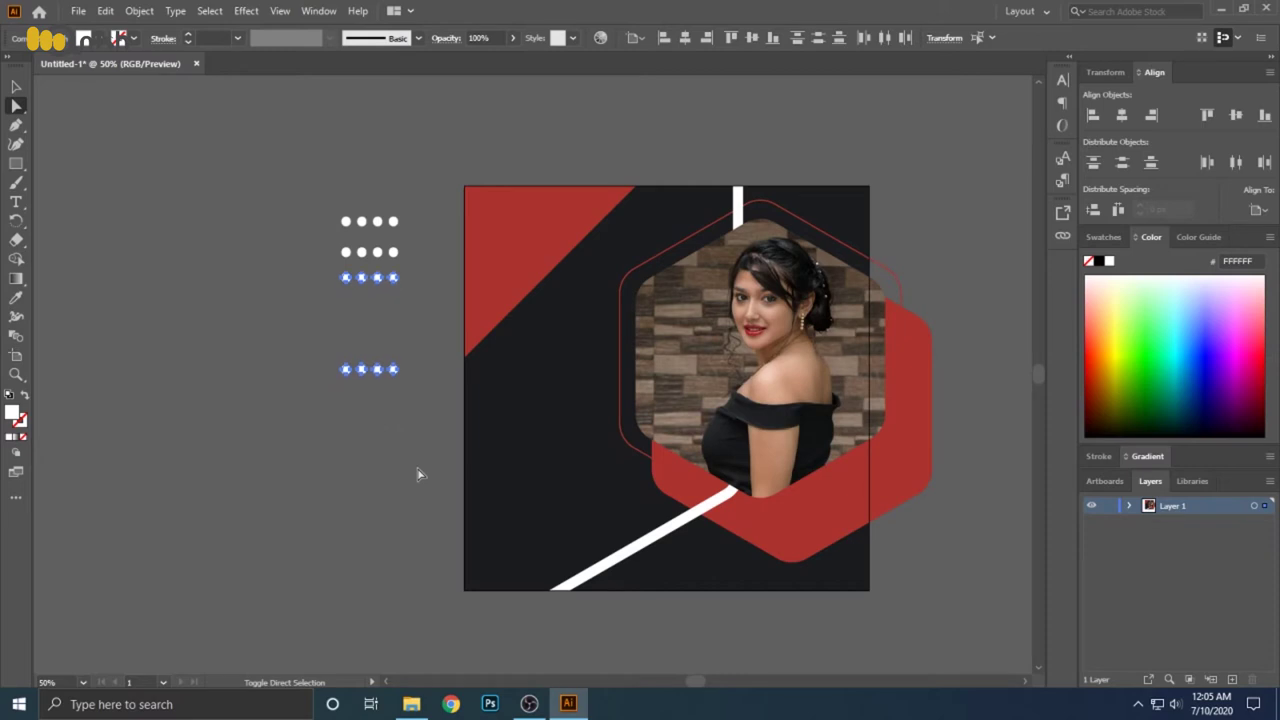
pyautogui.hotkey('shift', 'Down')
pyautogui.moveTo(393, 409); pyautogui.dragTo(330, 355)
pyautogui.hotkey('shift', 'Up')
pyautogui.hotkey('shift', 'Up')
pyautogui.hotkey('shift', 'Up')
pyautogui.hotkey('shift', 'Up')
pyautogui.hotkey('shift', 'Up')
pyautogui.hotkey('shift', 'Up')
pyautogui.hotkey('shift', 'Up')
pyautogui.hotkey('shift', 'Up')
pyautogui.hotkey('shift', 'Up')
pyautogui.hotkey('shift', 'Up')
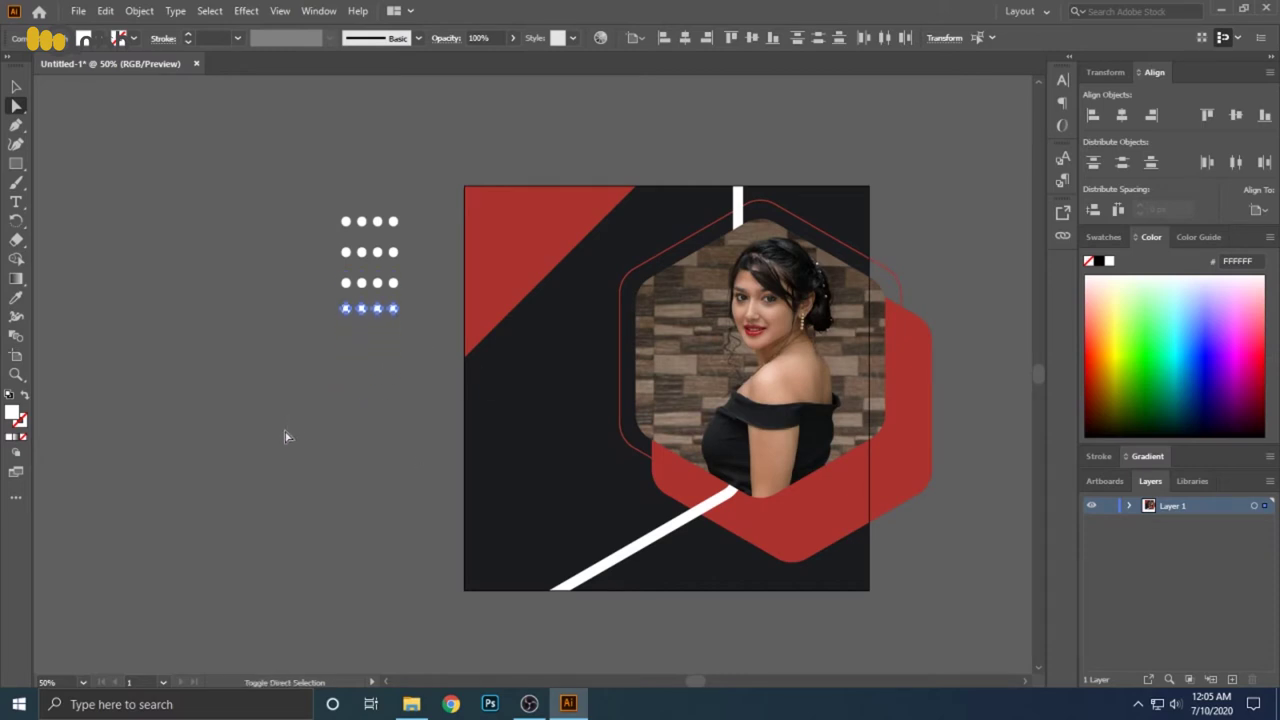
# Tighten the dot grid by moving its bottom two rows up
pyautogui.press('v')
pyautogui.moveTo(410, 205)
pyautogui.mouseDown()
pyautogui.moveTo(336, 316)
pyautogui.moveTo(355, 294)
pyautogui.mouseUp()
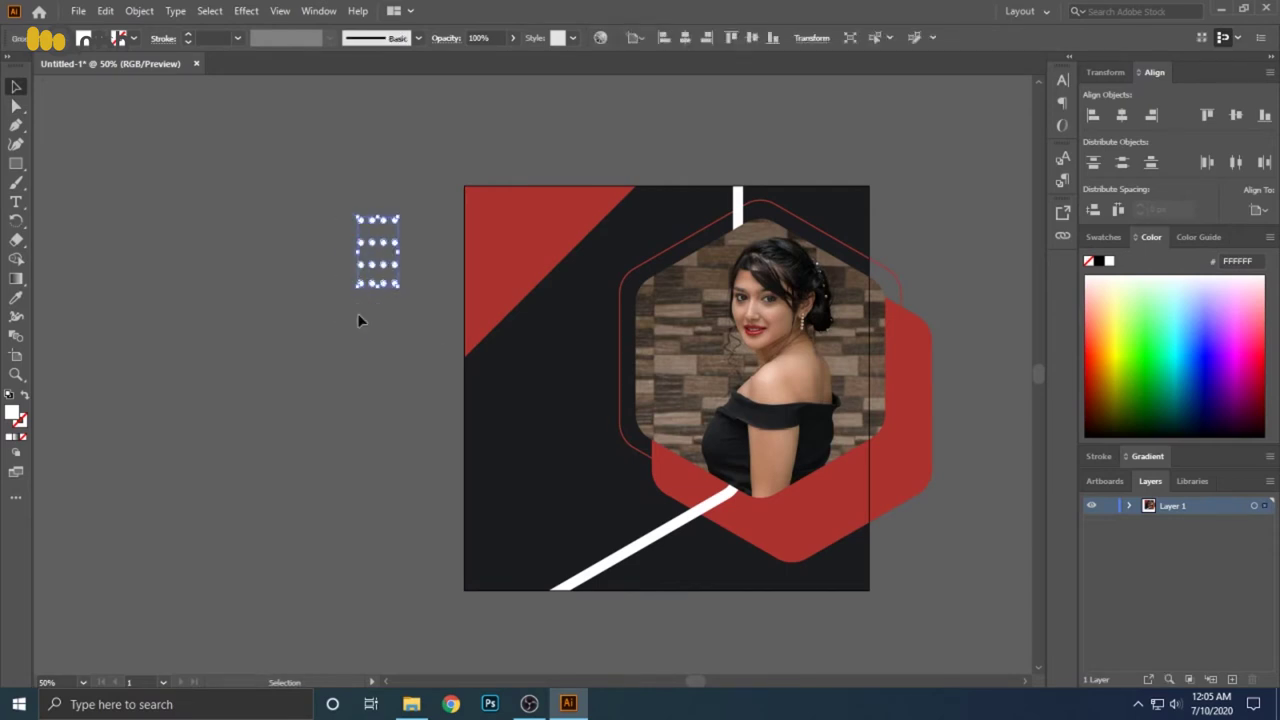
pyautogui.press('a')
pyautogui.moveTo(427, 238); pyautogui.dragTo(345, 292)
pyautogui.press('Up')
pyautogui.press('Up')
pyautogui.press('Up')
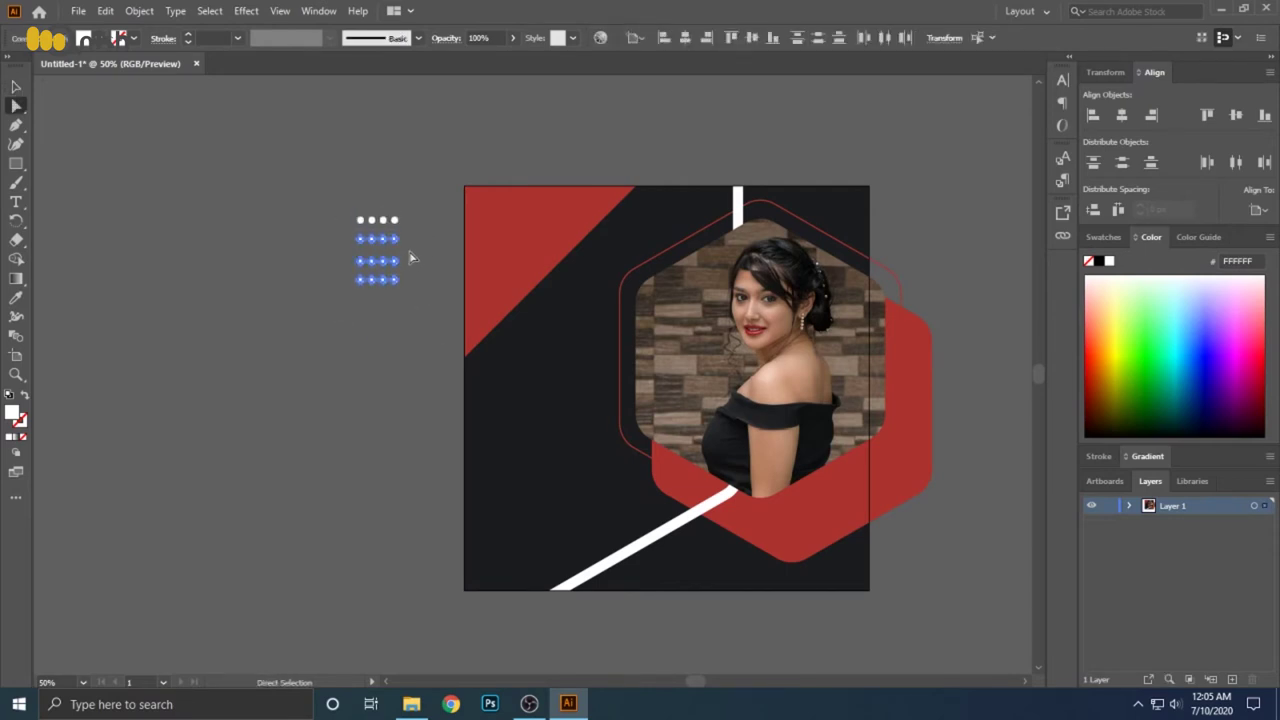
pyautogui.moveTo(412, 250); pyautogui.dragTo(325, 308)
pyautogui.press('Up')
pyautogui.press('Up')
pyautogui.press('Up')
# Finish aligning the bottom rows and move the dot grid onto the red top-left corner
pyautogui.press('Up')
pyautogui.press('Up')
pyautogui.press('Up')
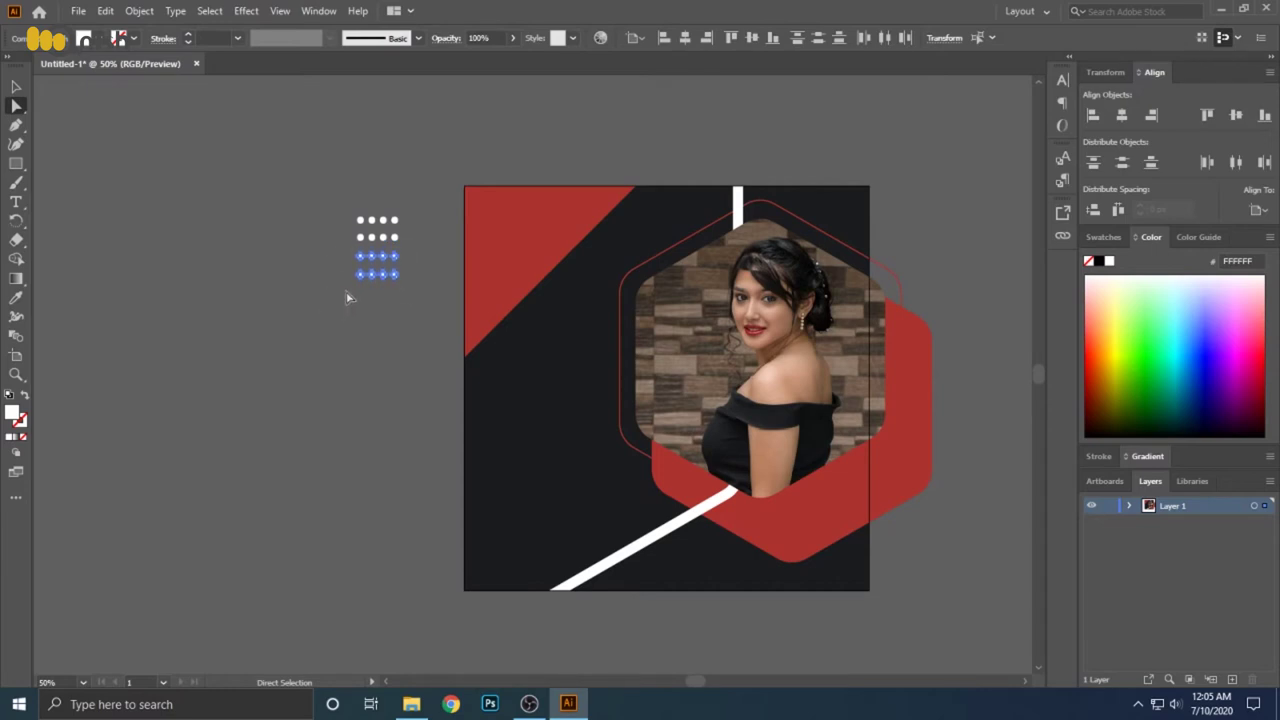
pyautogui.moveTo(413, 265); pyautogui.dragTo(416, 282)
pyautogui.press('Up')
pyautogui.click(411, 260)
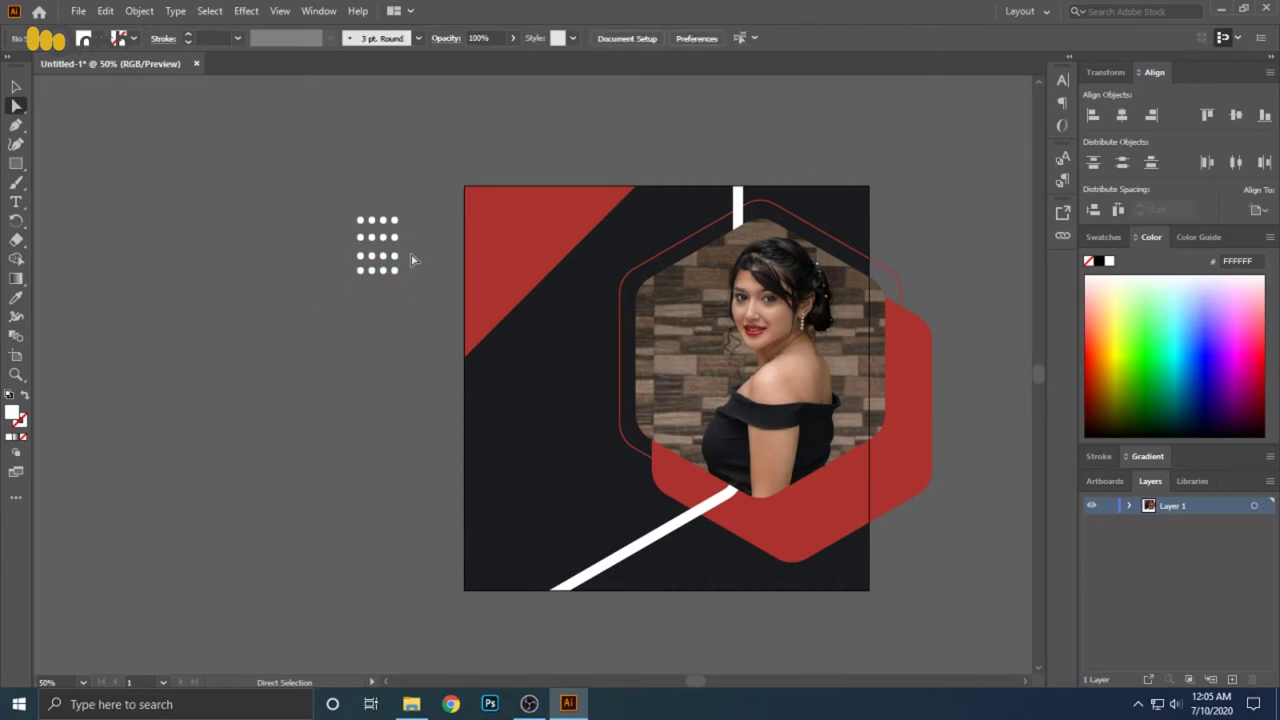
pyautogui.moveTo(317, 292); pyautogui.dragTo(412, 246)
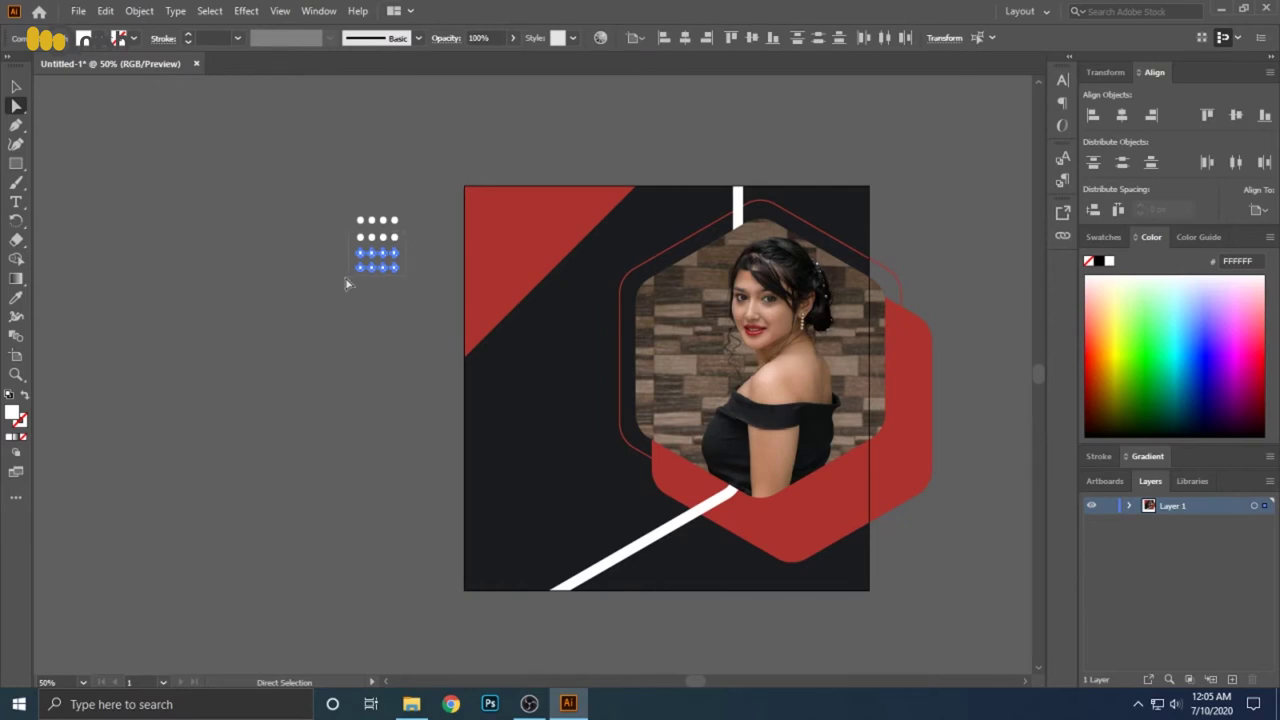
pyautogui.click(417, 195)
pyautogui.press('v')
pyautogui.moveTo(387, 234); pyautogui.dragTo(517, 229)
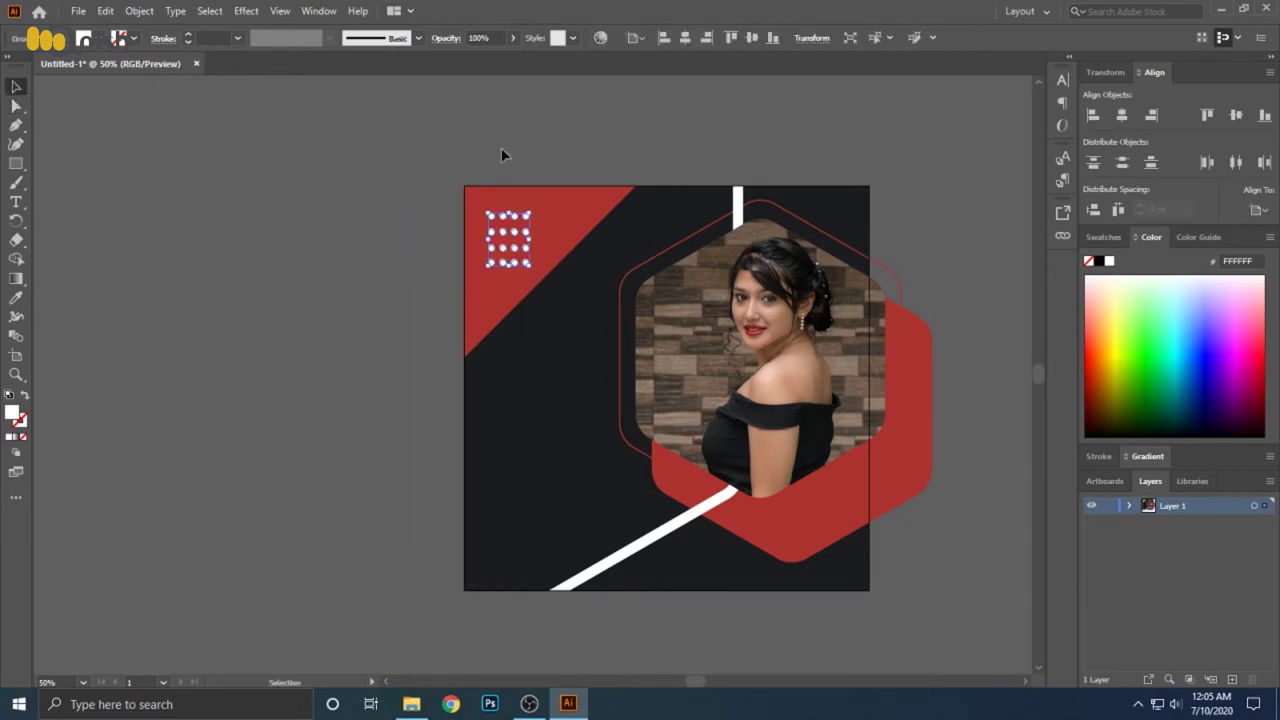
# Give the dot grid a pale pink F4C9C9 fill
pyautogui.press('i')
pyautogui.click(545, 215)
pyautogui.press('v')
pyautogui.doubleClick(12, 412)
pyautogui.click(501, 261)
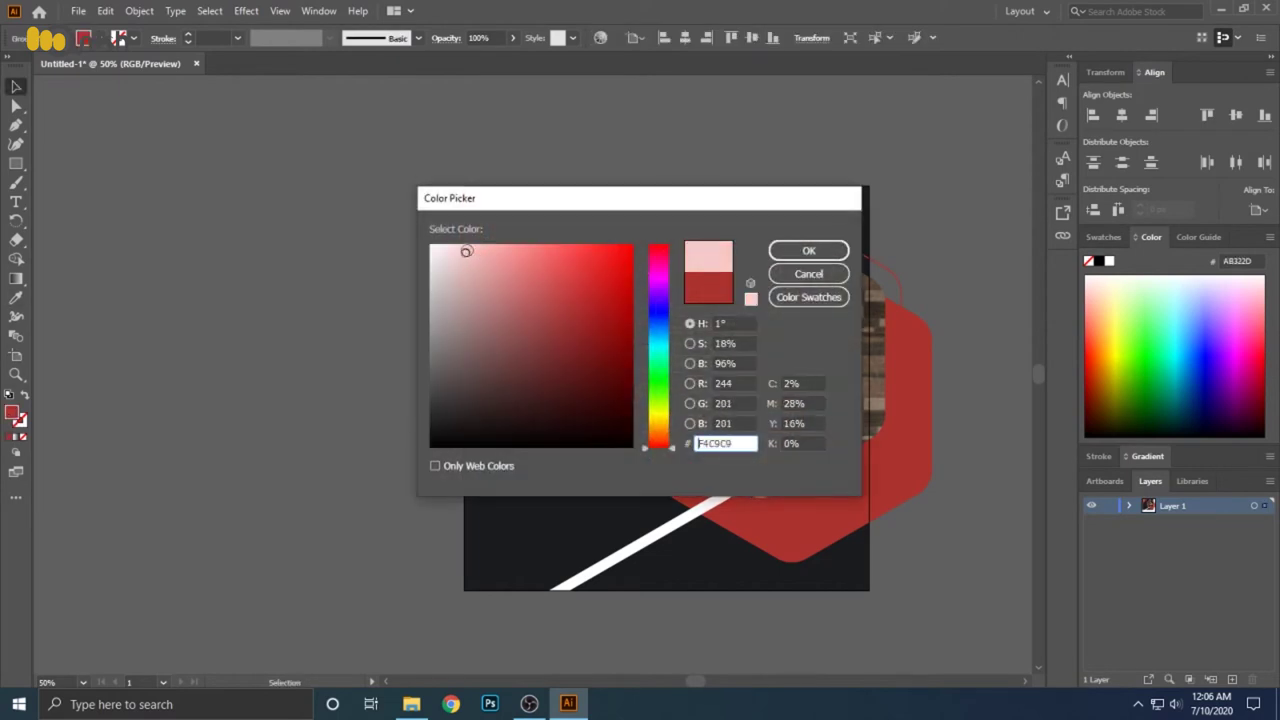
pyautogui.click(808, 250)
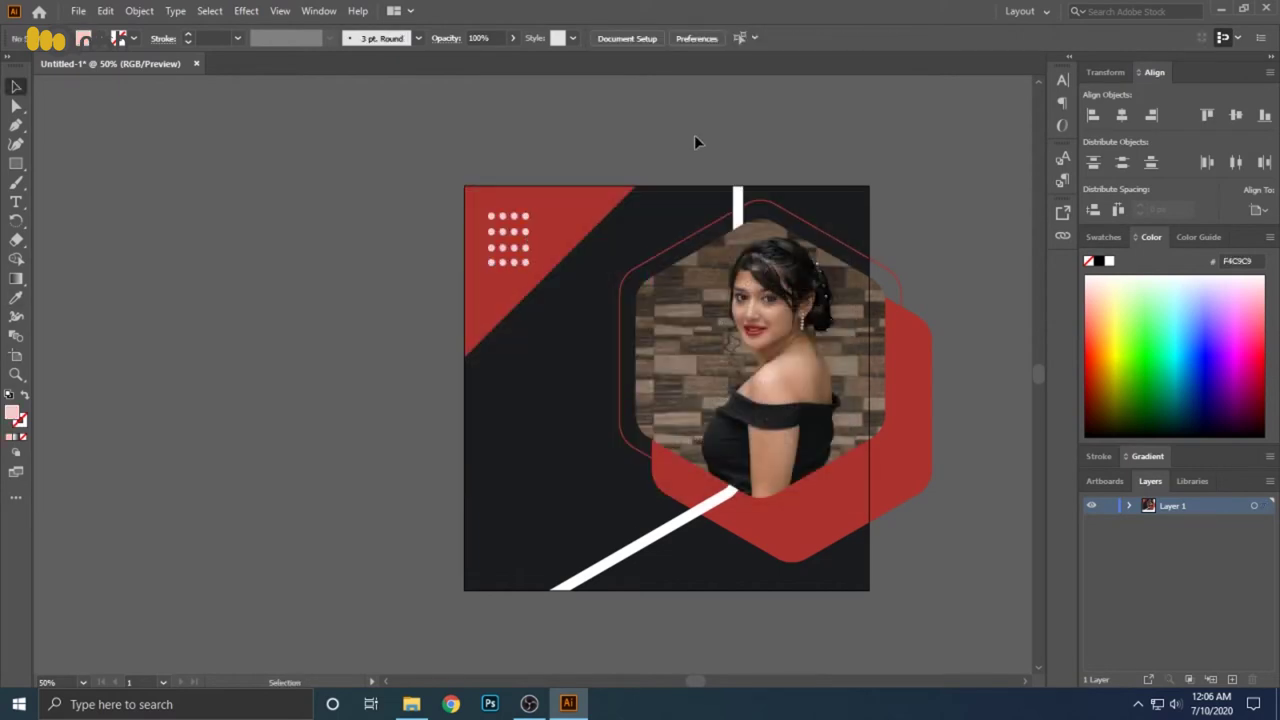
# Draw a stack of three short white bars in the artboard's top-right corner
pyautogui.press('m')
pyautogui.moveTo(843, 199); pyautogui.dragTo(907, 212)
pyautogui.press('v')
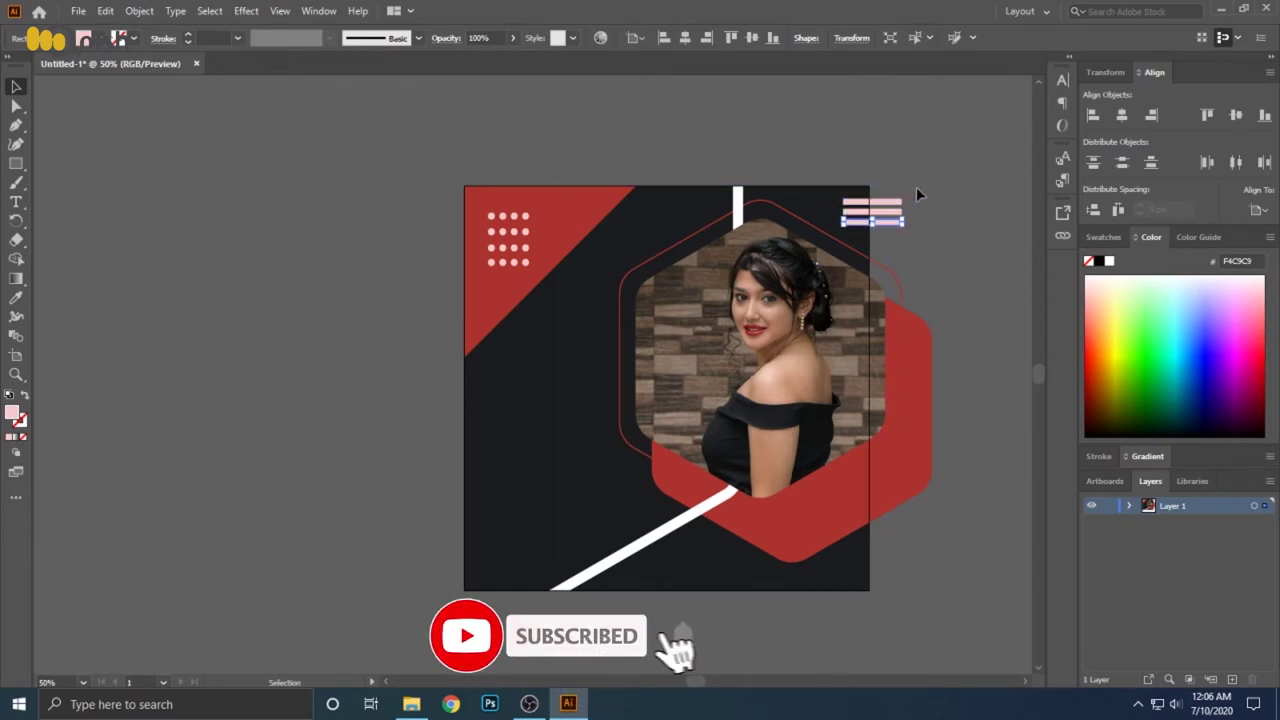
pyautogui.hotkey('ctrl', 'd')
pyautogui.hotkey('ctrl', 'd')
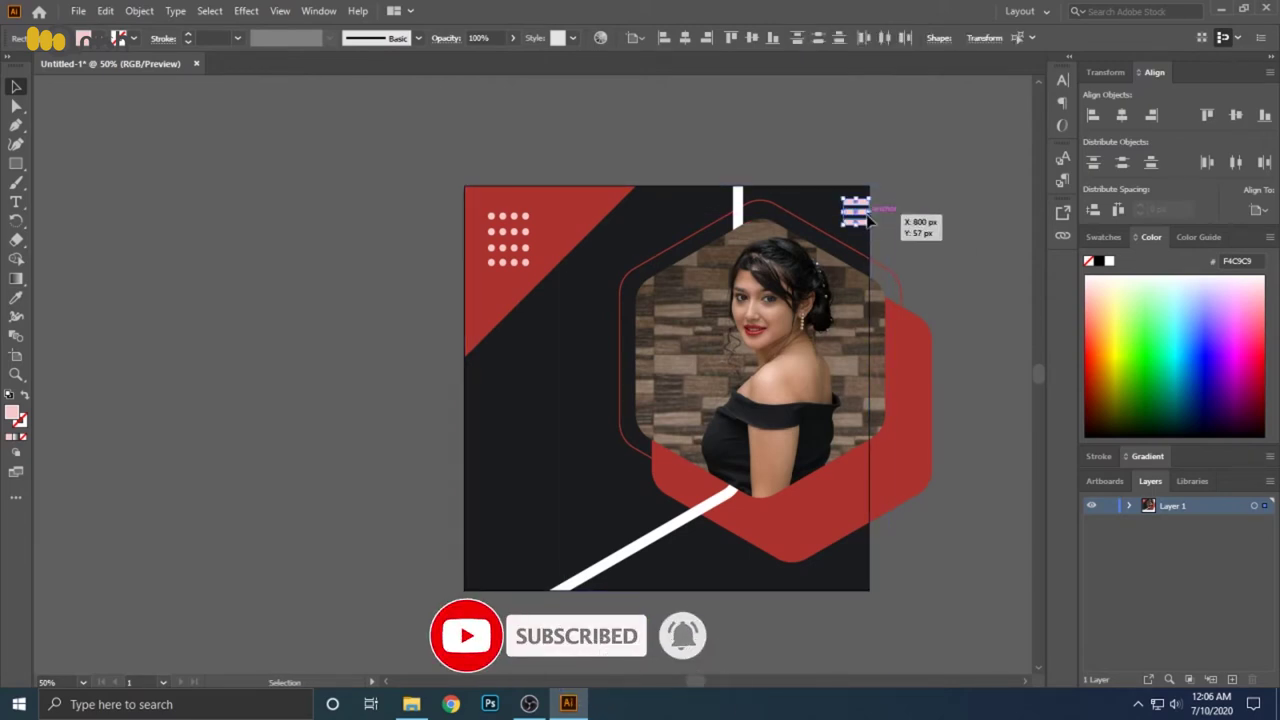
pyautogui.moveTo(872, 214); pyautogui.dragTo(858, 214)
pyautogui.press('i')
pyautogui.click(742, 194)
pyautogui.click(742, 192)
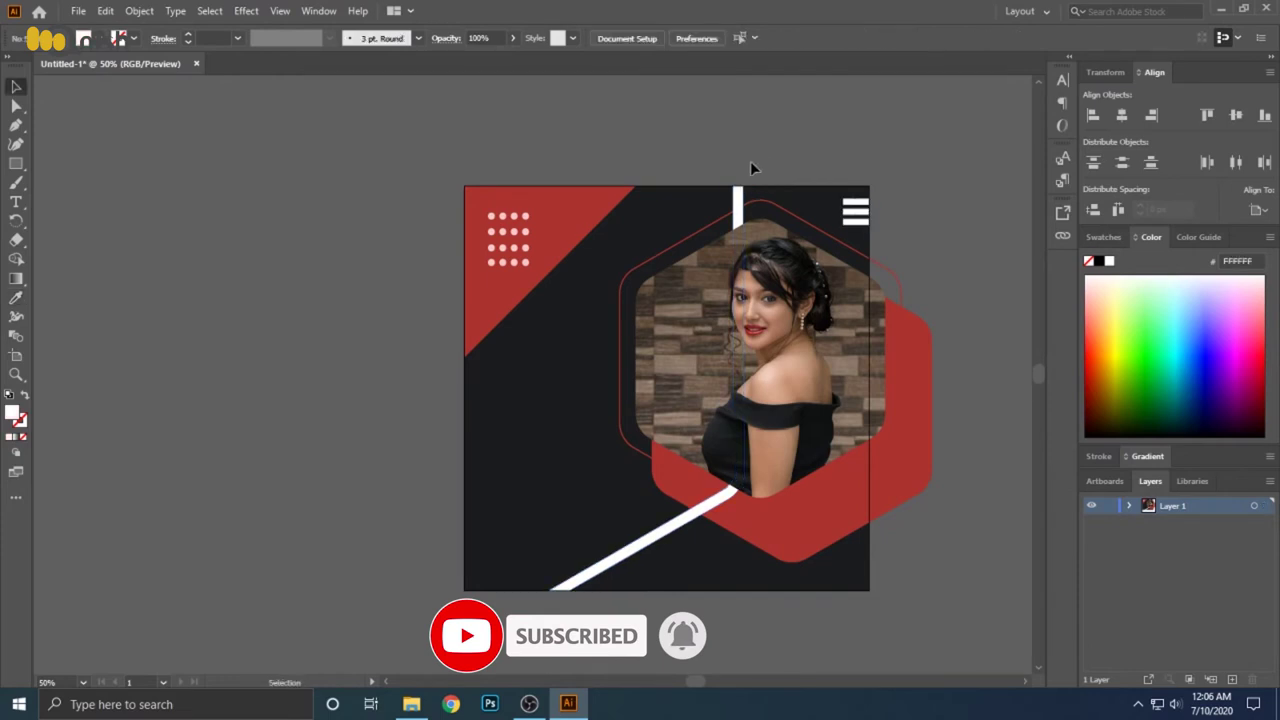
pyautogui.press('v')
pyautogui.click(740, 198)
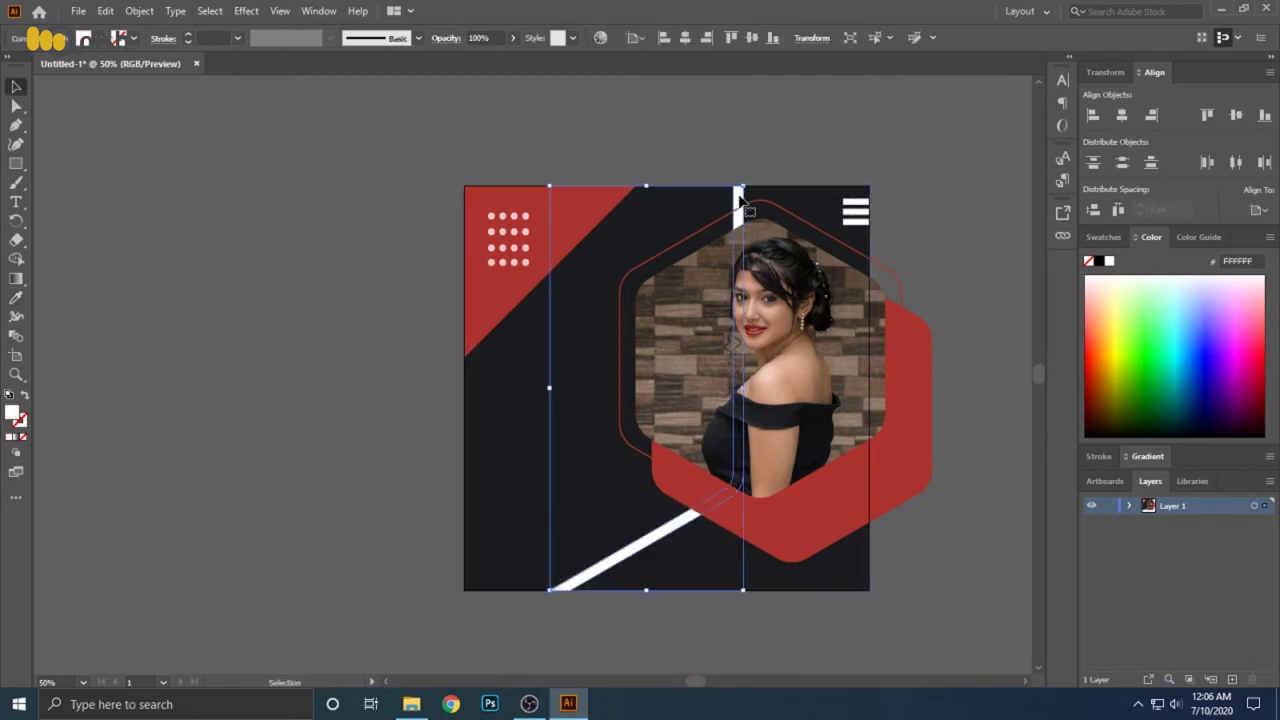
# Make a smaller copy of the red hexagon filled with the dark background colour
pyautogui.click(770, 151)
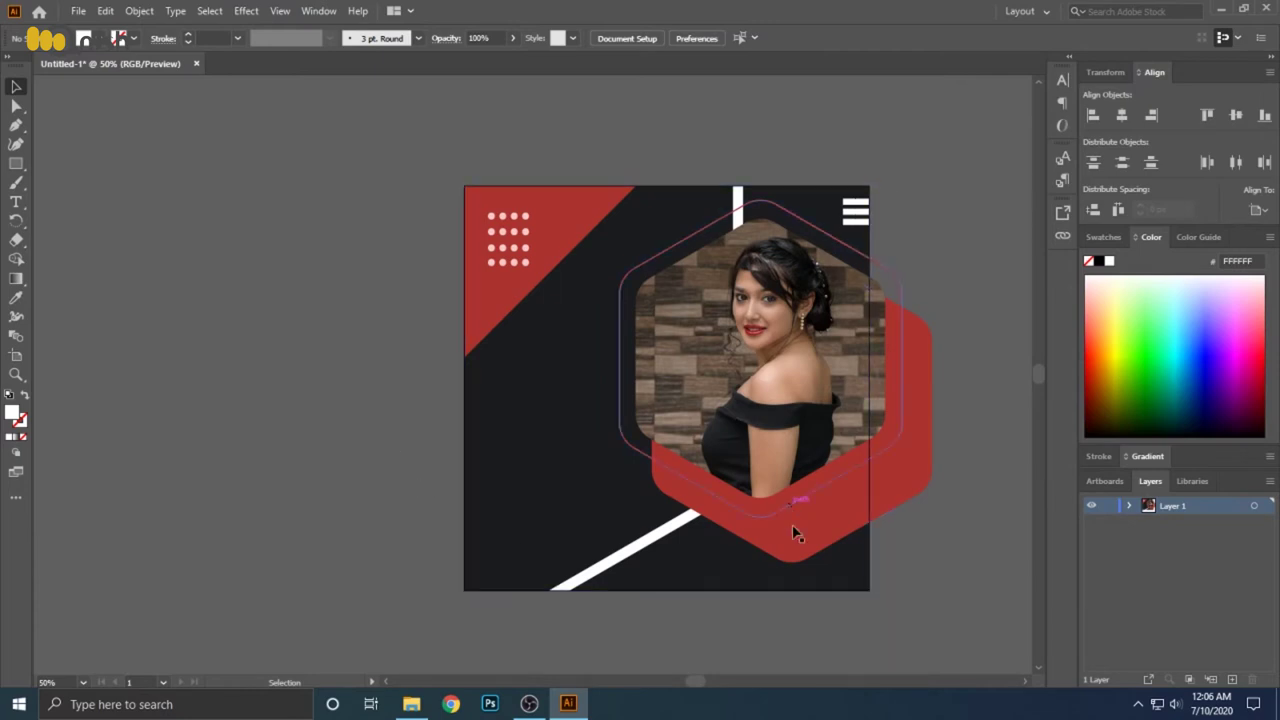
pyautogui.click(800, 550)
pyautogui.press('a')
pyautogui.moveTo(929, 245); pyautogui.dragTo(792, 425)
pyautogui.press('v')
pyautogui.press('i')
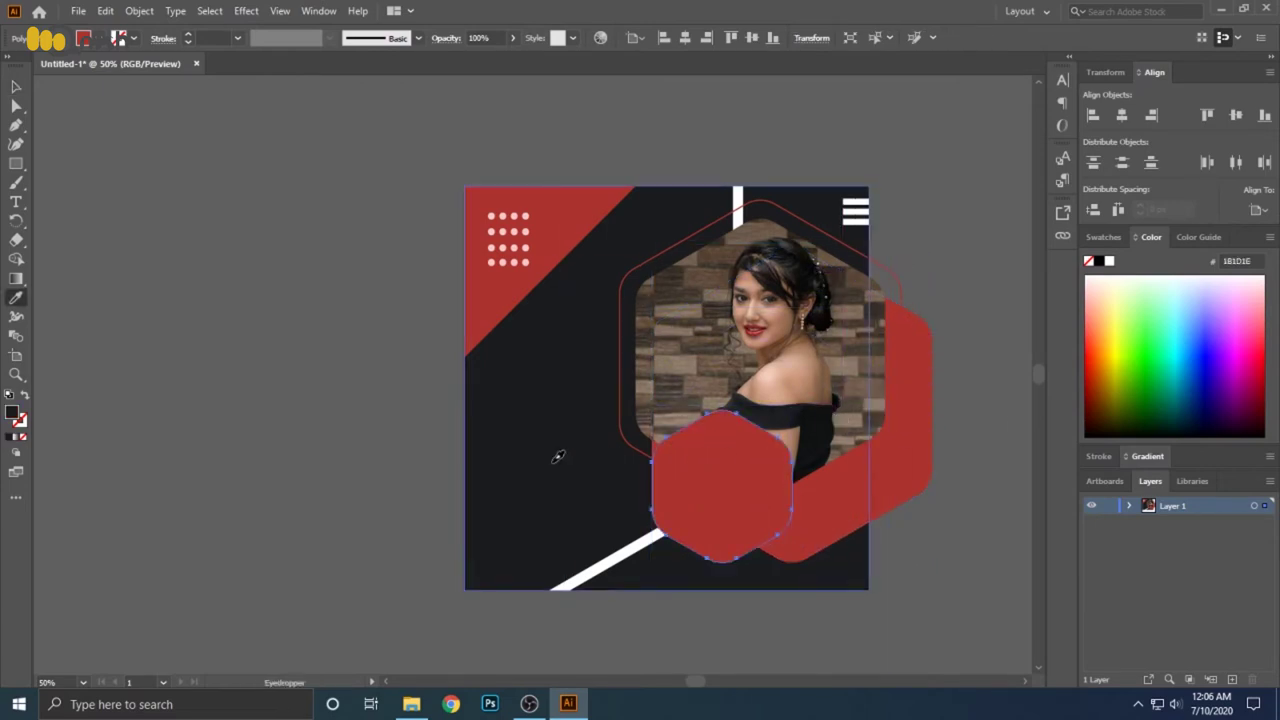
pyautogui.click(557, 451)
# Shrink the dark hexagon, round its corners, and place it over the portrait's lower right
pyautogui.press('v')
pyautogui.moveTo(721, 485); pyautogui.dragTo(813, 468)
pyautogui.moveTo(743, 383); pyautogui.dragTo(787, 433)
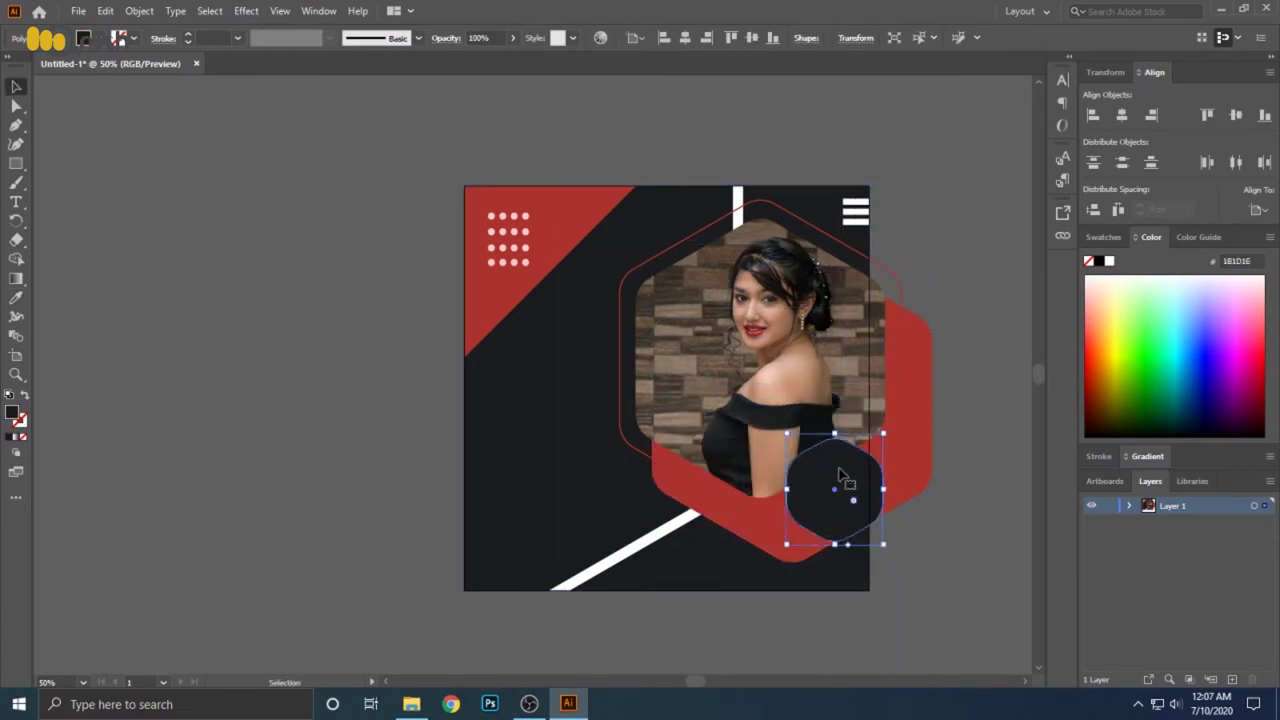
pyautogui.press('a')
pyautogui.moveTo(838, 476); pyautogui.dragTo(857, 461)
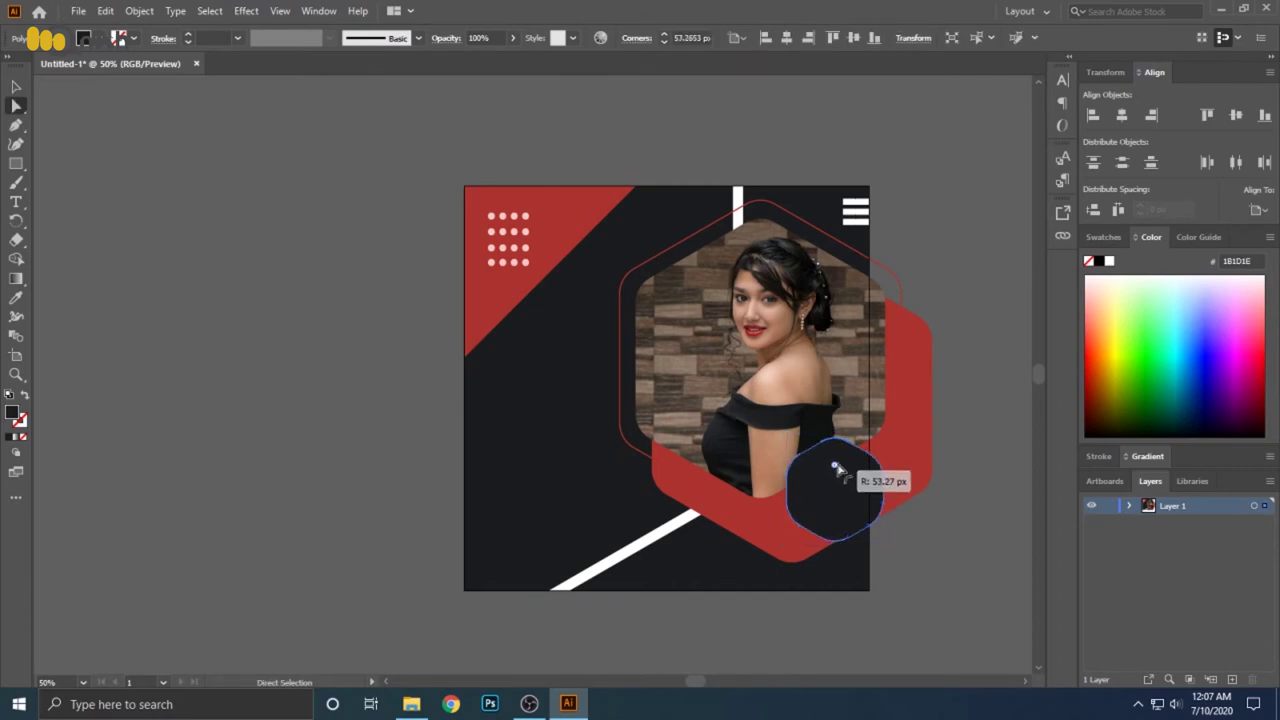
pyautogui.press('v')
pyautogui.click(1006, 454)
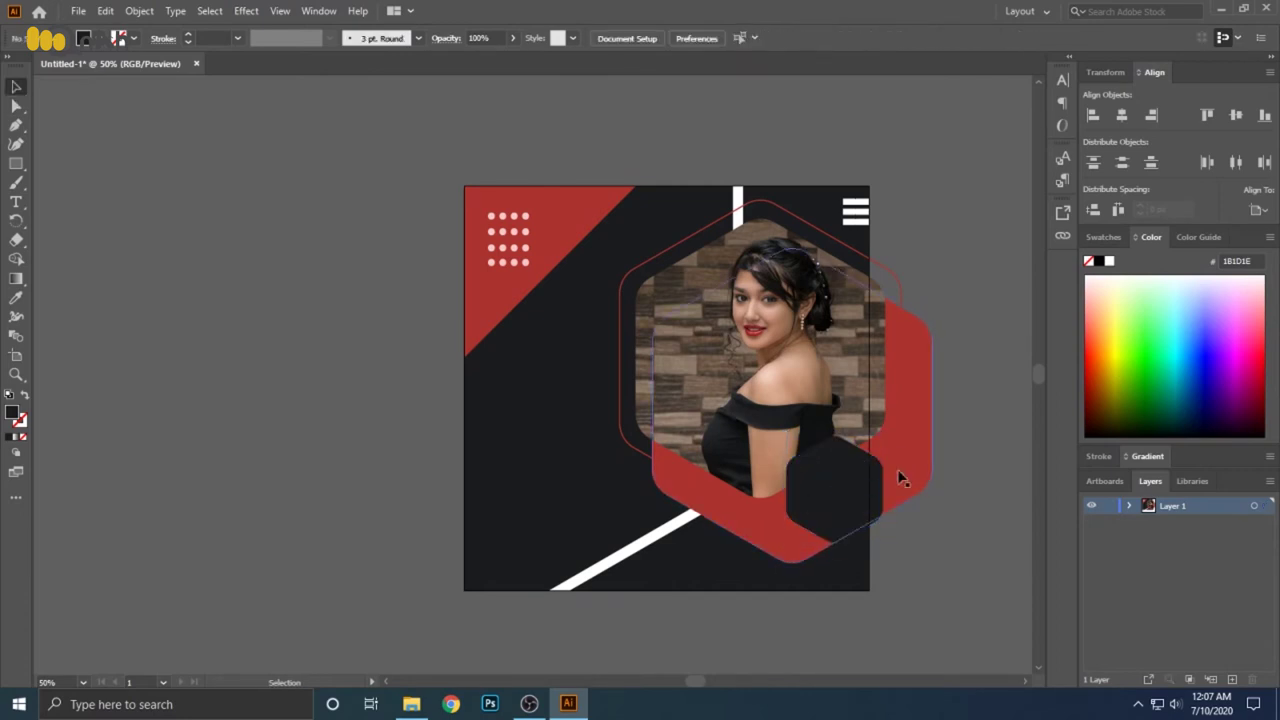
pyautogui.moveTo(863, 509)
pyautogui.mouseDown()
pyautogui.moveTo(812, 490)
pyautogui.moveTo(838, 487)
pyautogui.mouseUp()
# Nudge the portrait photo slightly left inside its hexagon frame
pyautogui.click(996, 458)
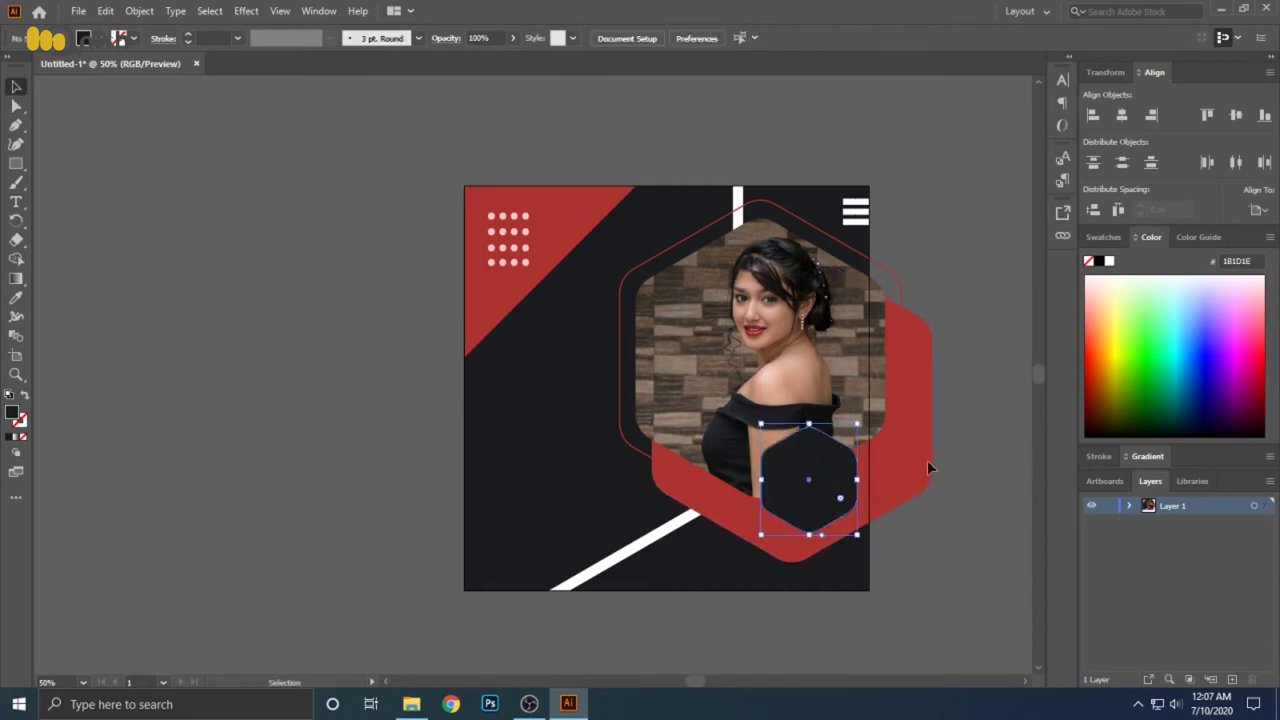
pyautogui.click(788, 355)
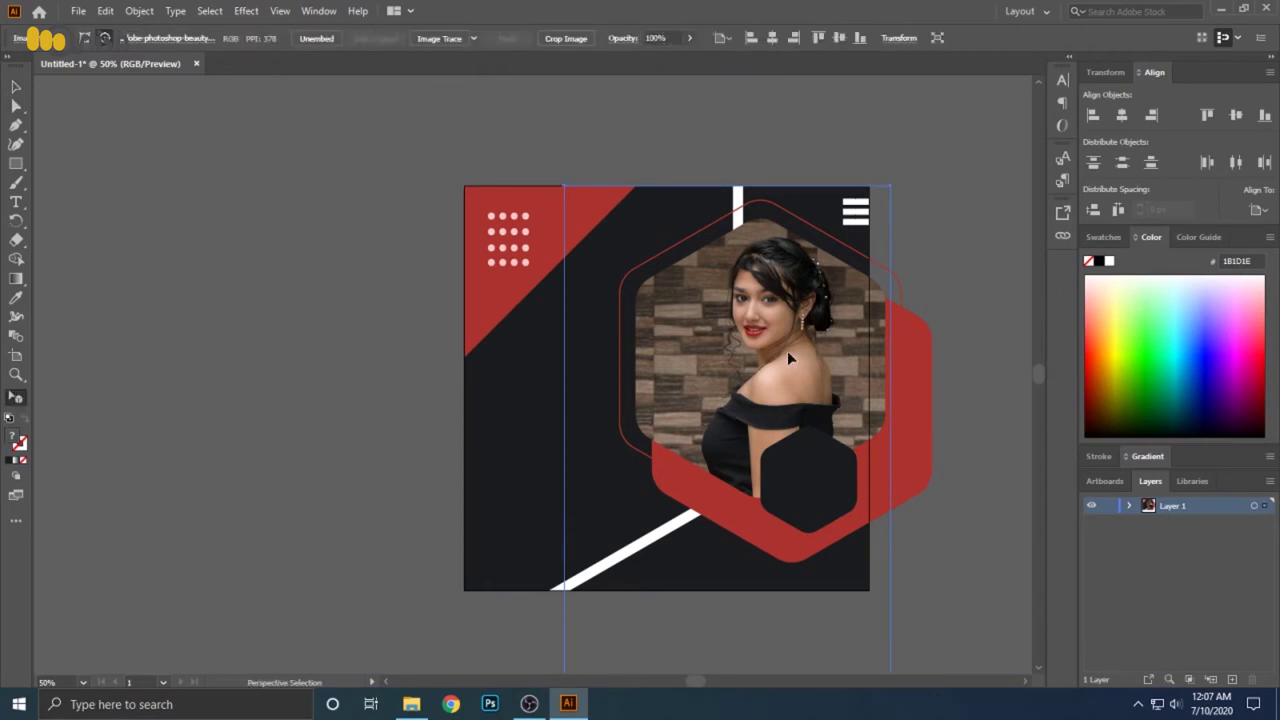
pyautogui.hotkey('shift', 'Left')
pyautogui.hotkey('shift', 'Left')
pyautogui.hotkey('shift', 'Left')
pyautogui.hotkey('shift', 'Left')
pyautogui.press('v')
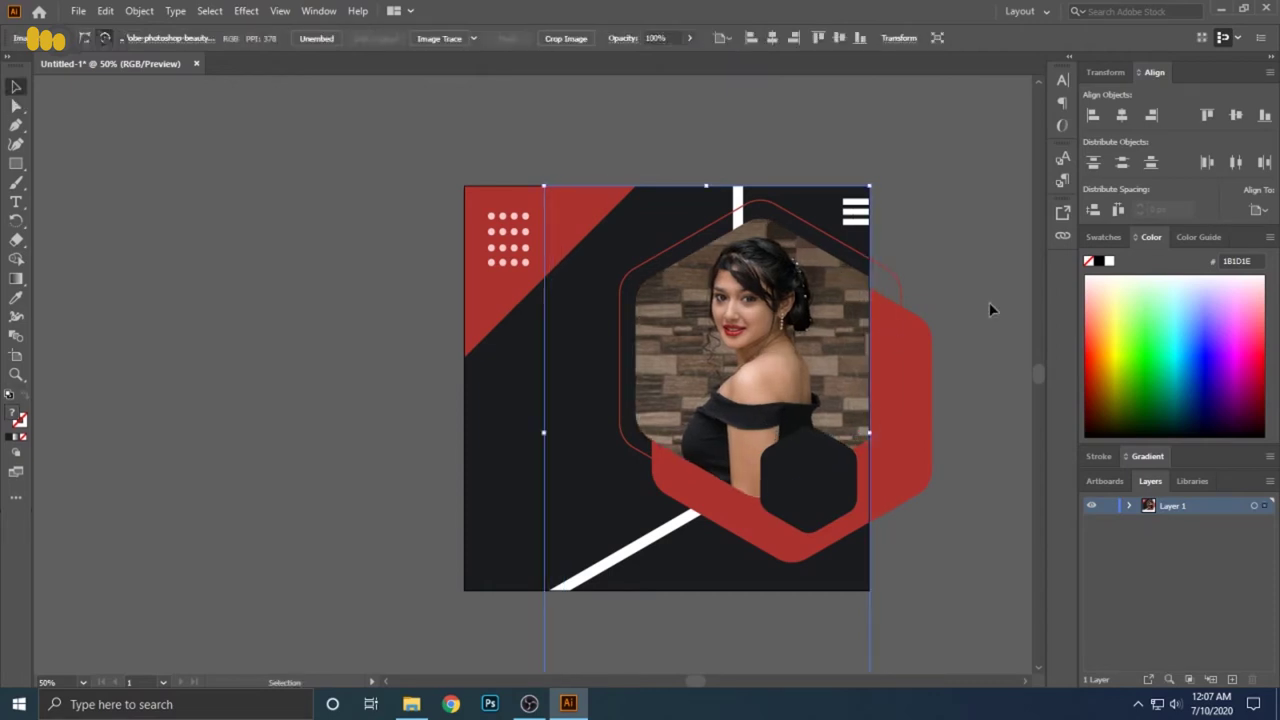
pyautogui.click(985, 310)
# Add enlarged SUPER SALE text set in Montserrat Medium
pyautogui.press('t')
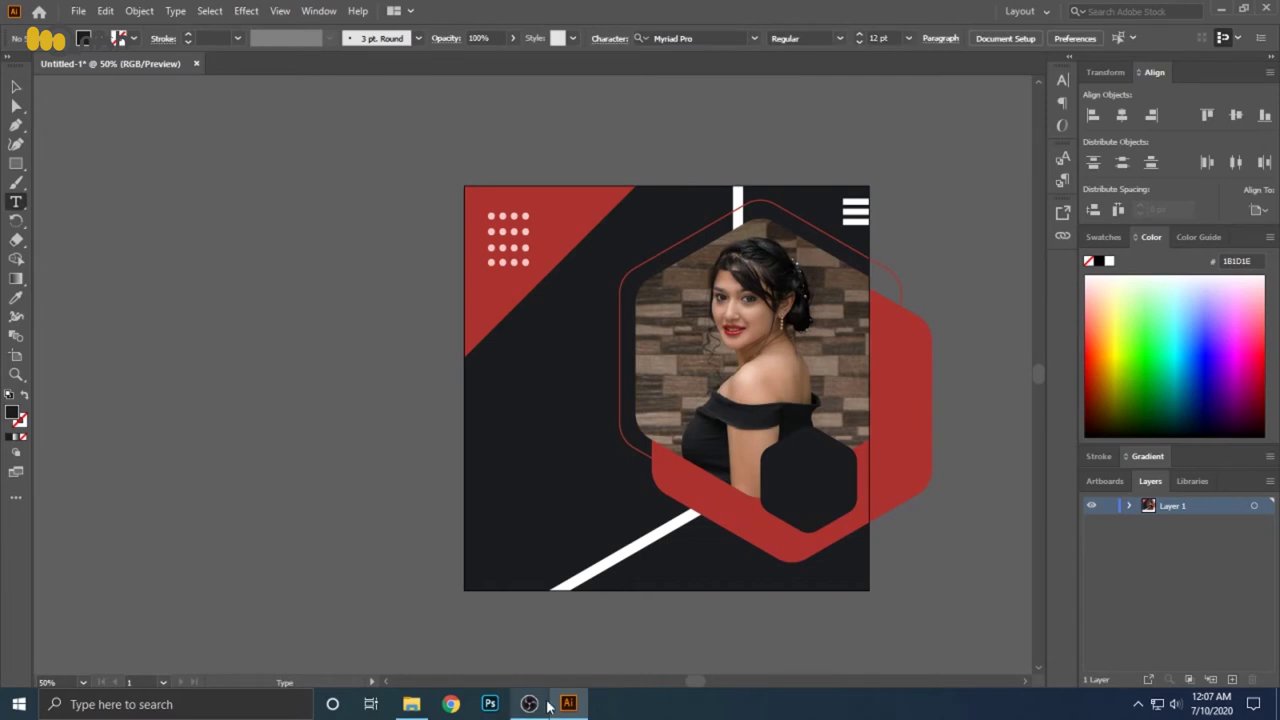
pyautogui.click(328, 397)
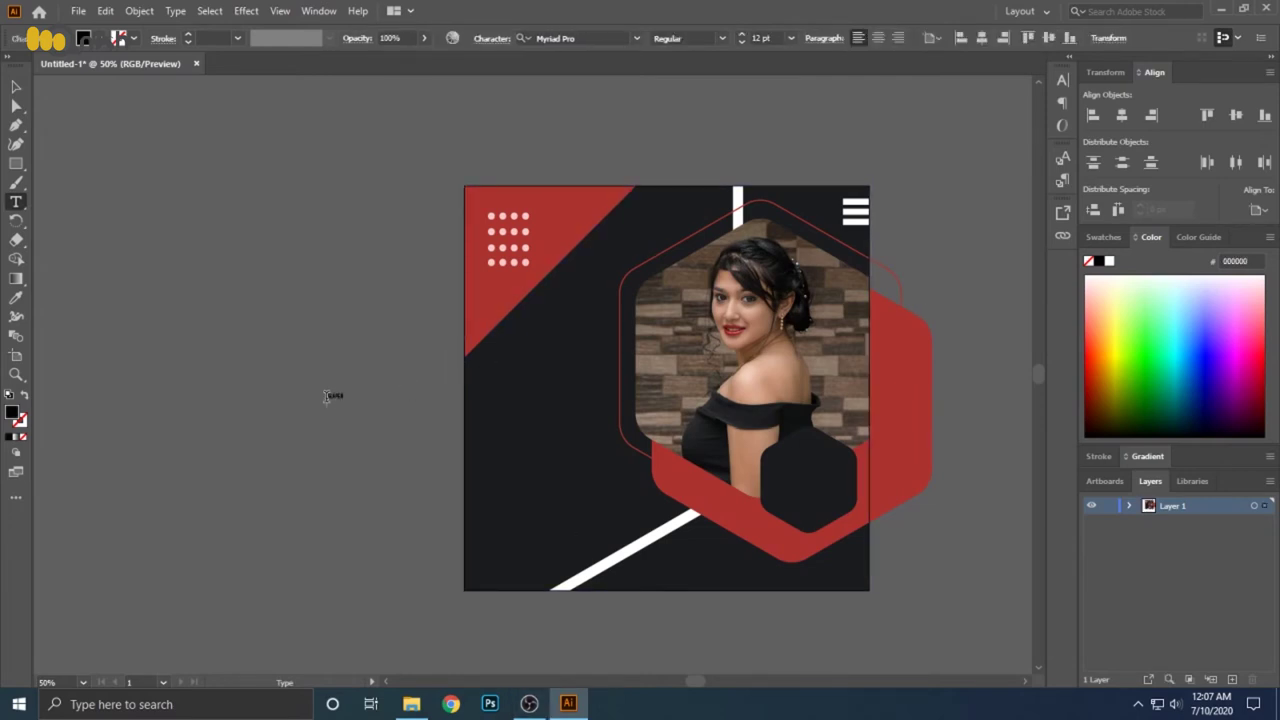
pyautogui.press('Escape')
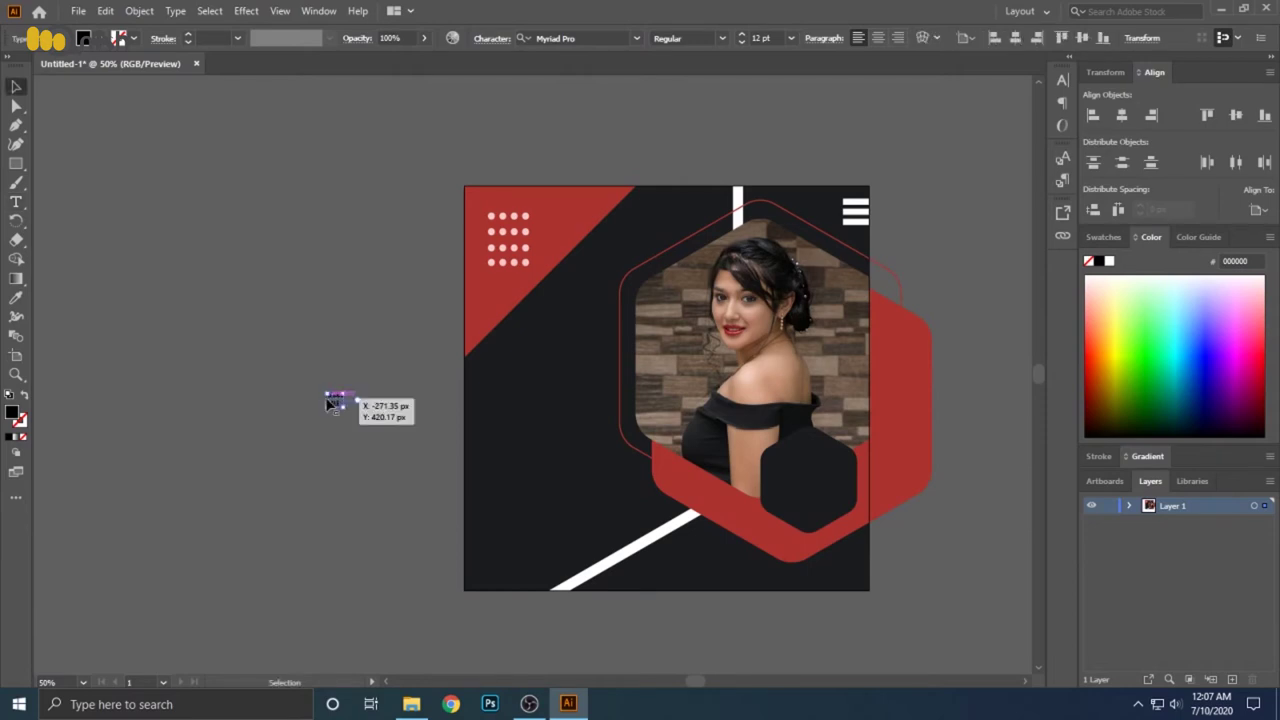
pyautogui.moveTo(347, 406); pyautogui.dragTo(458, 505)
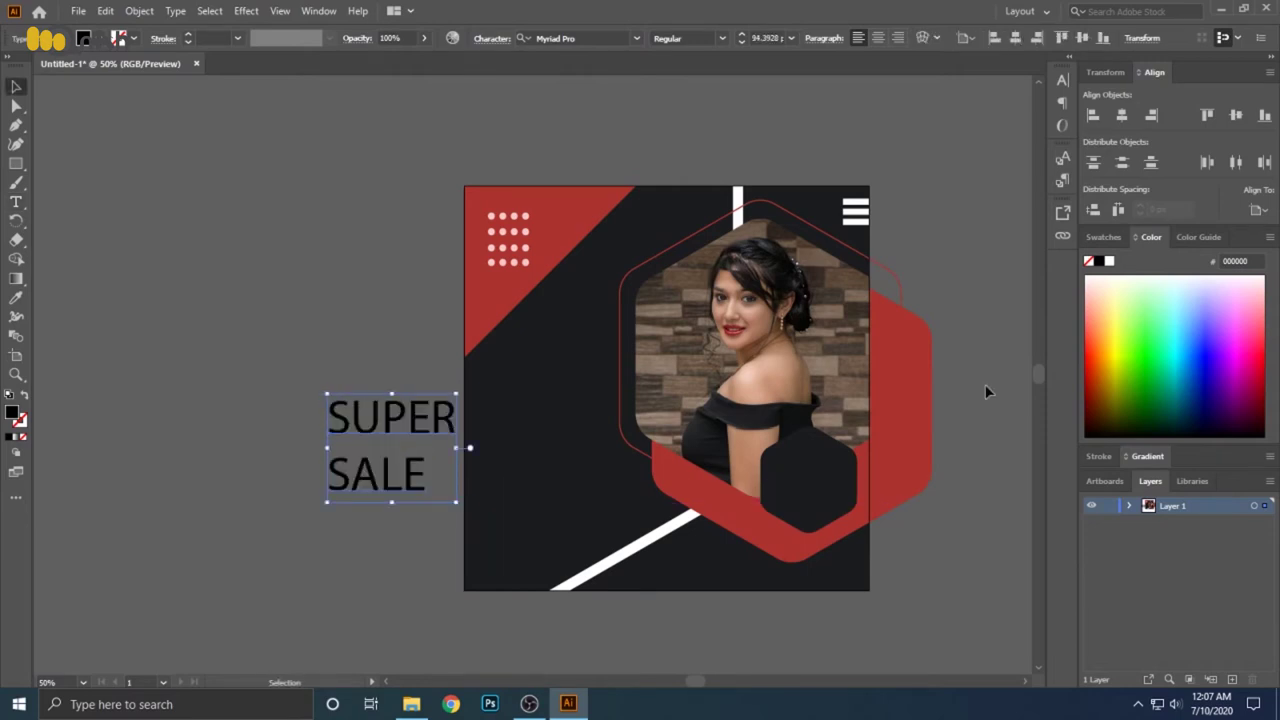
pyautogui.hotkey('ctrl', 't')
pyautogui.click(944, 98)
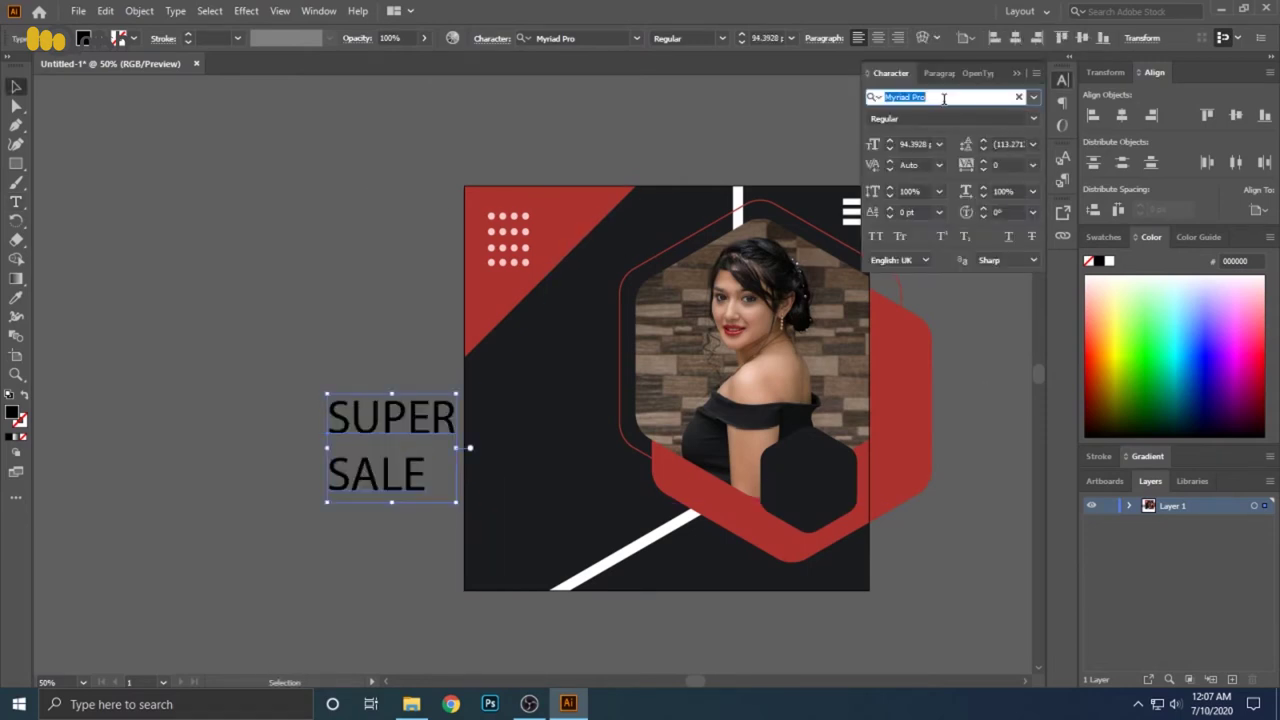
pyautogui.write('mon')
pyautogui.press('Down')
pyautogui.press('Down')
pyautogui.press('Down')
pyautogui.press('Down')
pyautogui.press('Return')
# Make SUPER SALE white and move it onto the dark area left of the portrait
pyautogui.press('i')
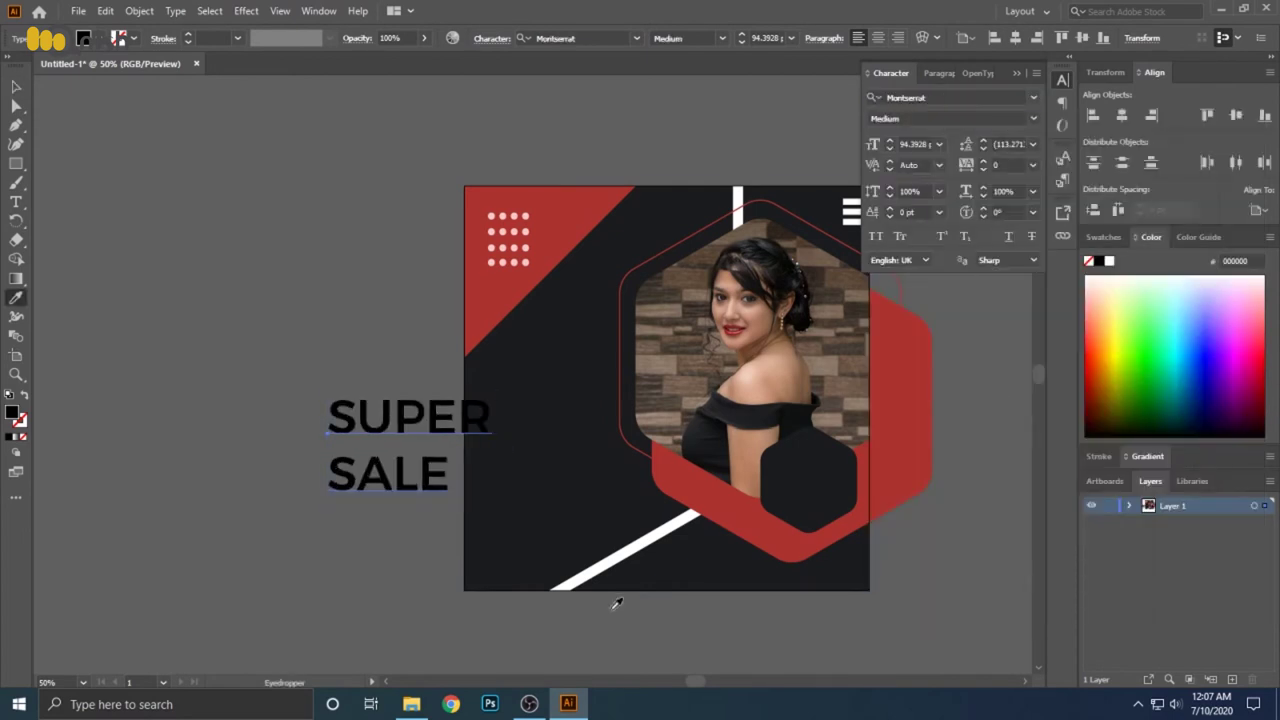
pyautogui.click(606, 572)
pyautogui.press('v')
pyautogui.moveTo(413, 412)
pyautogui.mouseDown()
pyautogui.moveTo(617, 403)
pyautogui.moveTo(558, 373)
pyautogui.mouseUp()
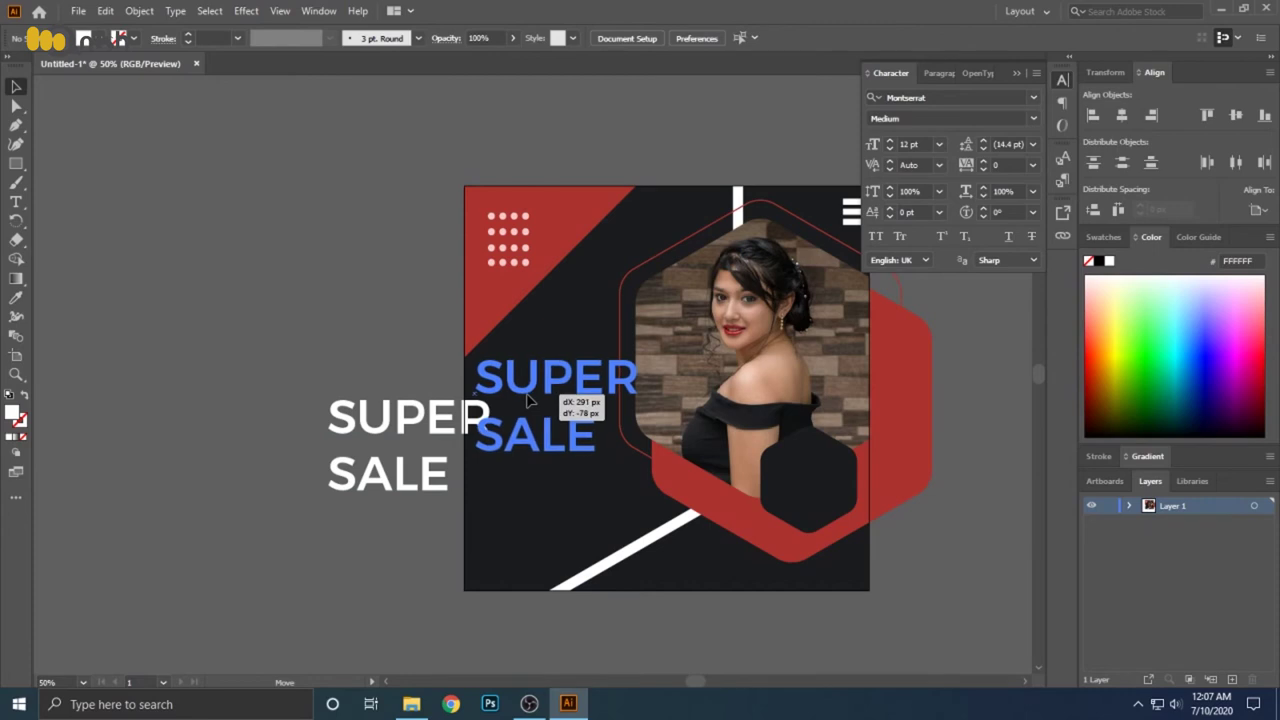
pyautogui.press('t')
pyautogui.doubleClick(540, 374)
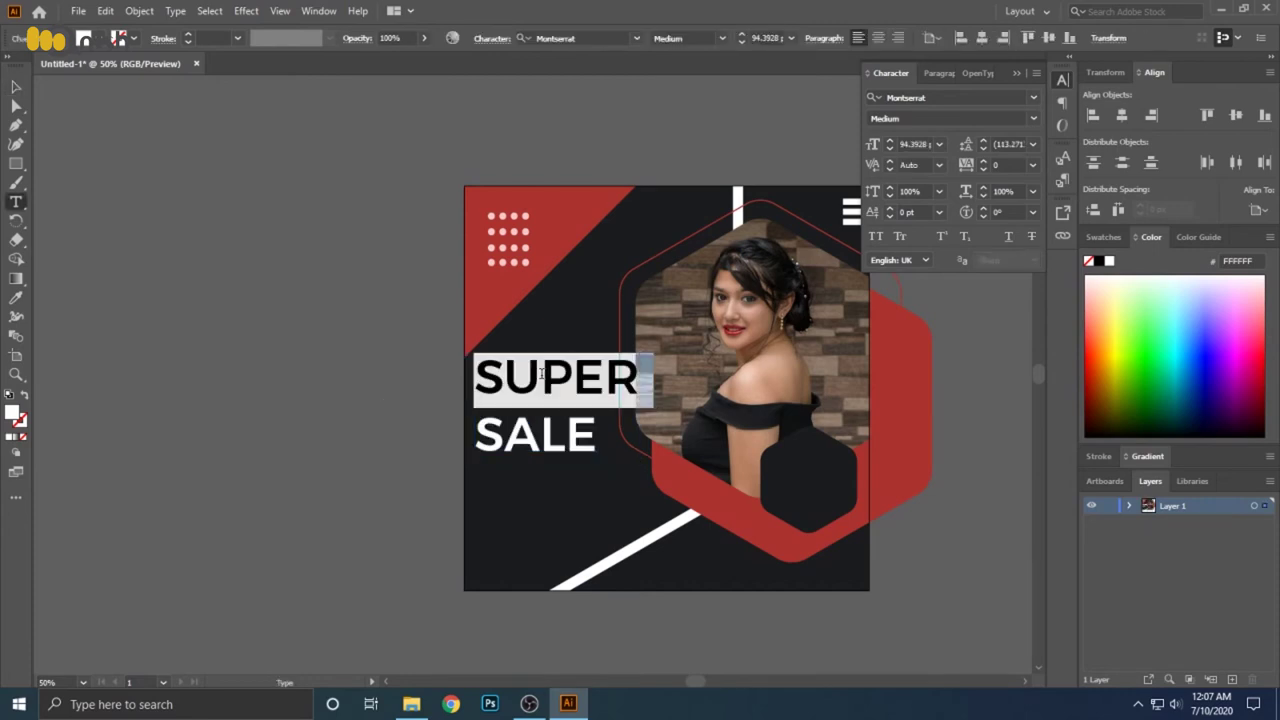
# Shrink the word SUPER and tighten the line spacing above SALE
pyautogui.hotkey('ctrl', 'shift', ',')
pyautogui.hotkey('ctrl', 'shift', ',')
pyautogui.hotkey('ctrl', 'shift', ',')
pyautogui.hotkey('ctrl', 'shift', ',')
pyautogui.hotkey('ctrl', 'shift', ',')
pyautogui.hotkey('ctrl', 'shift', ',')
pyautogui.hotkey('ctrl', 'shift', ',')
pyautogui.hotkey('ctrl', 'shift', ',')
pyautogui.hotkey('ctrl', 'shift', ',')
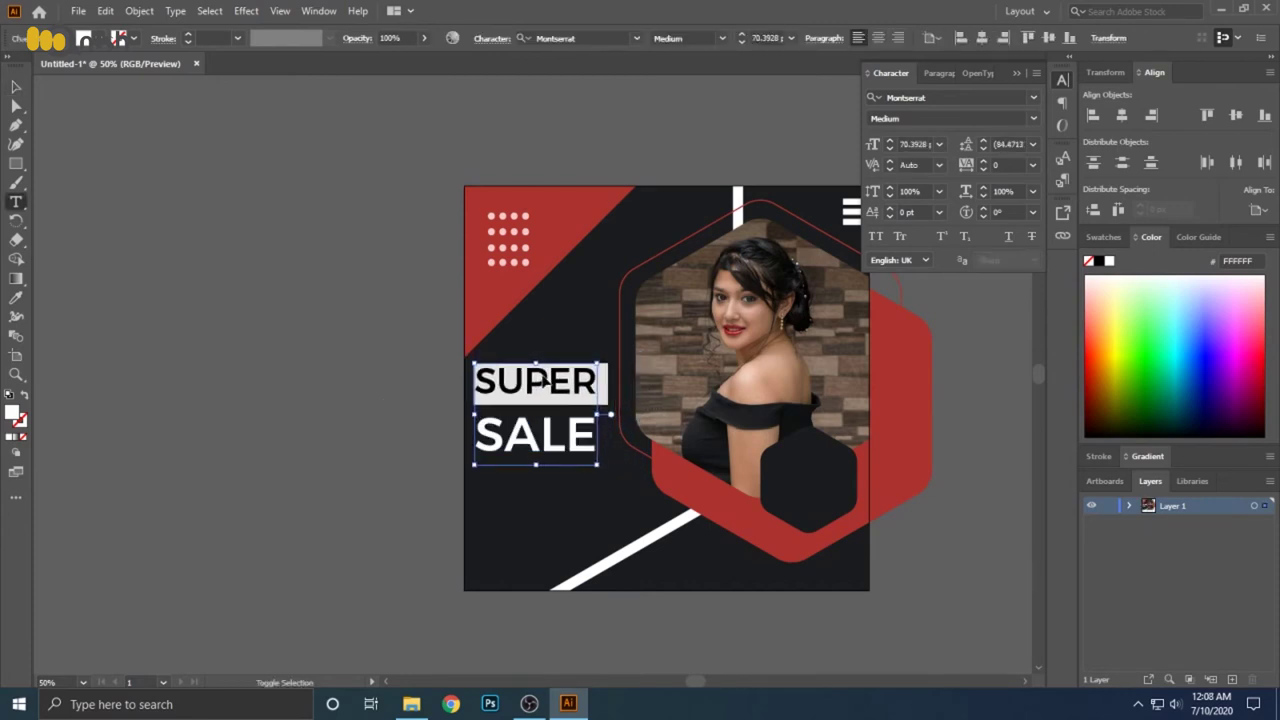
pyautogui.press('Escape')
pyautogui.click(1012, 144)
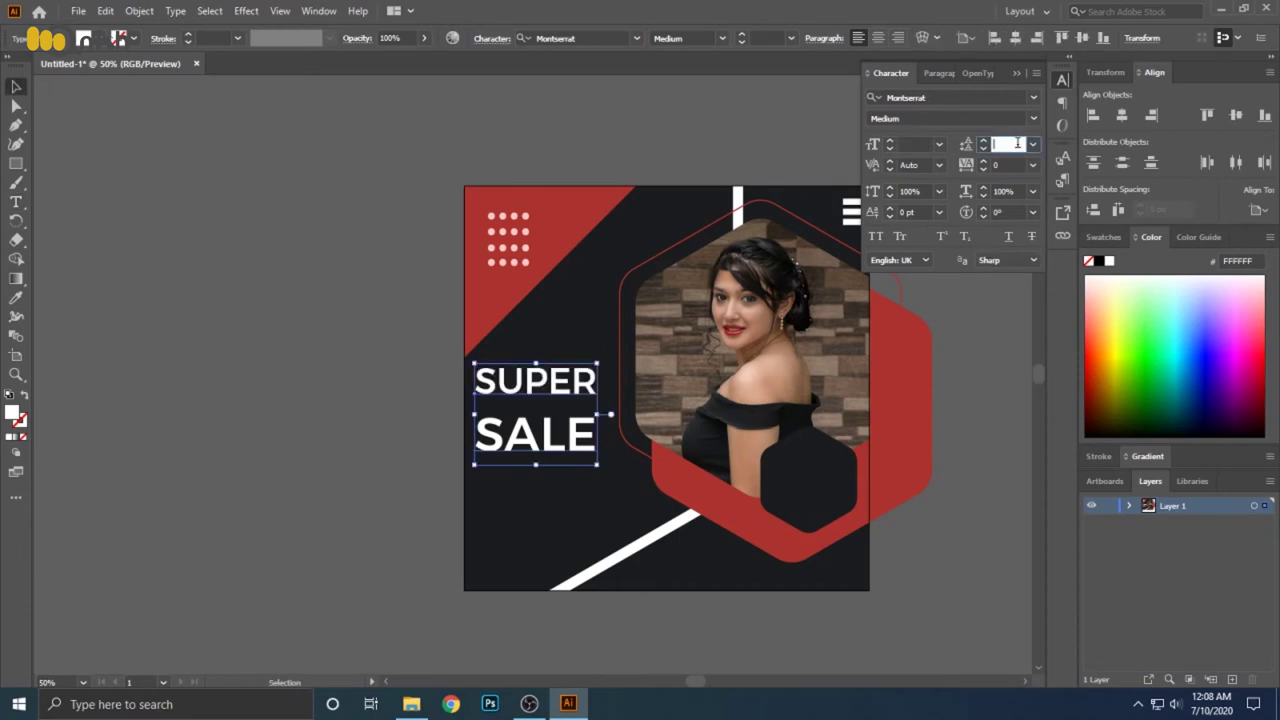
pyautogui.press('Up')
pyautogui.press('Up')
pyautogui.press('Up')
pyautogui.press('Up')
pyautogui.press('Up')
pyautogui.press('Up')
pyautogui.press('Up')
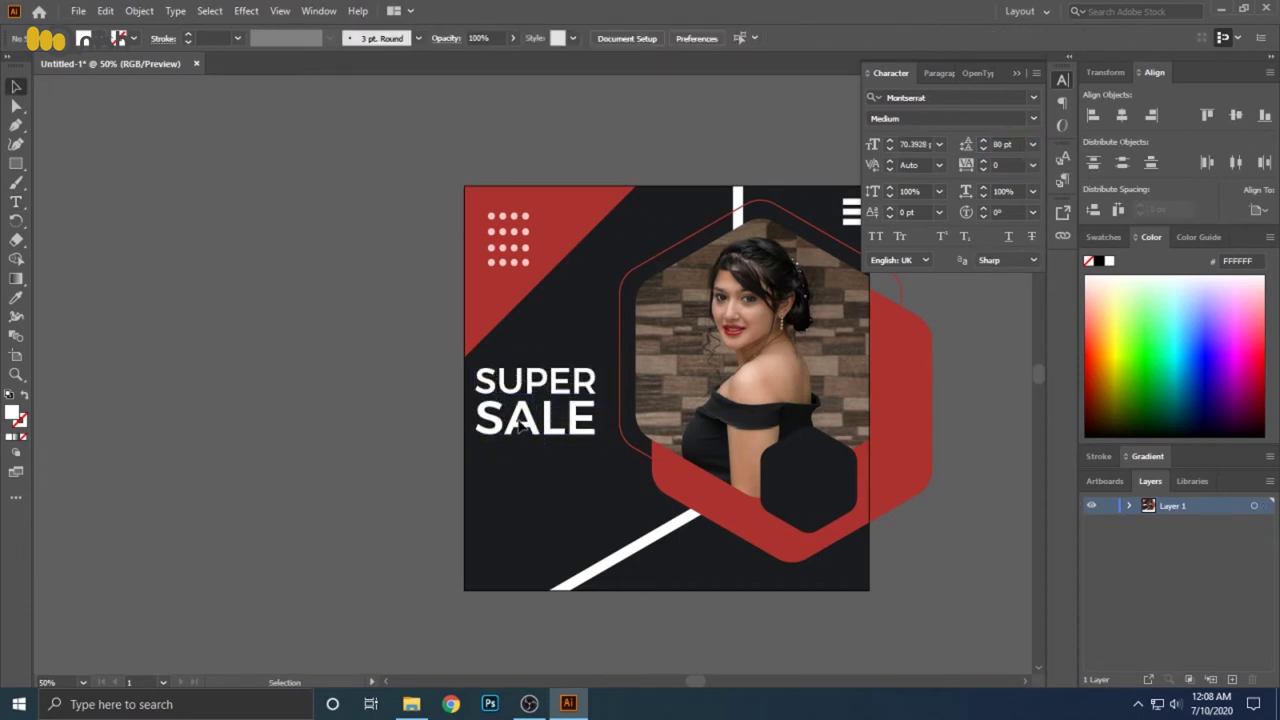
# Colour the word SALE red by sampling the red shape
pyautogui.doubleClick(551, 423)
pyautogui.click(16, 298)
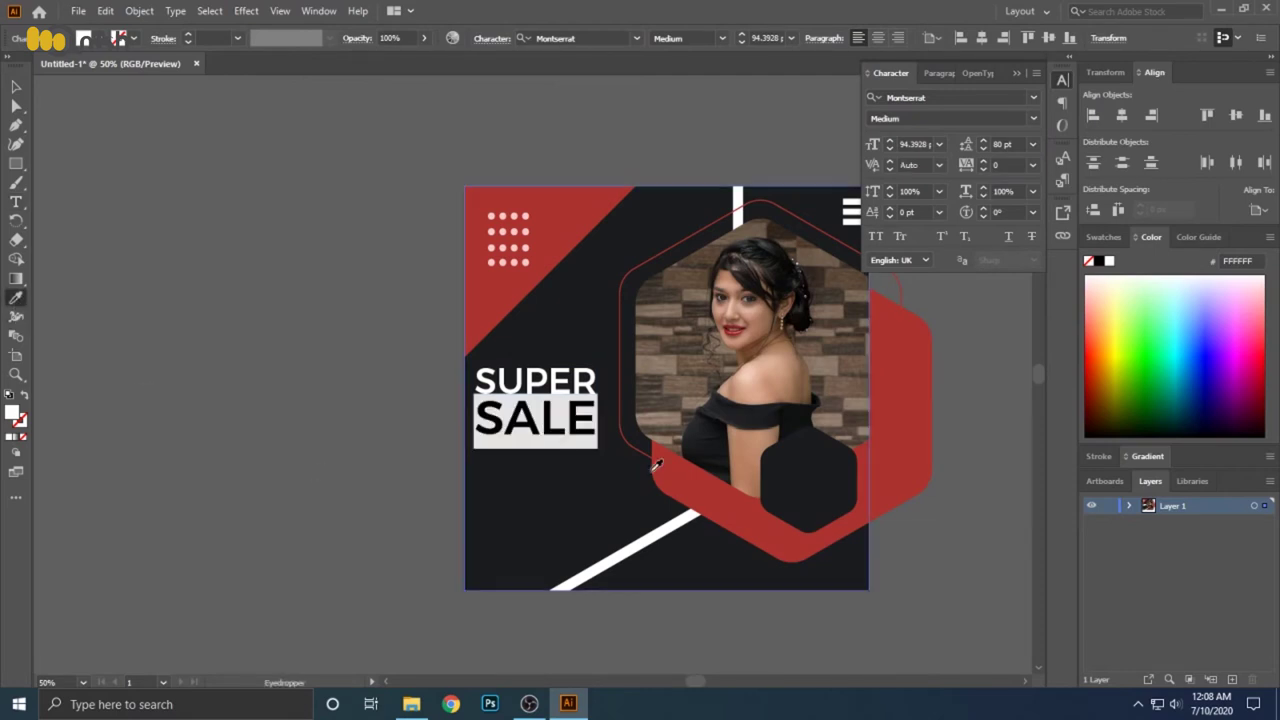
pyautogui.click(780, 535)
pyautogui.click(16, 86)
pyautogui.click(177, 418)
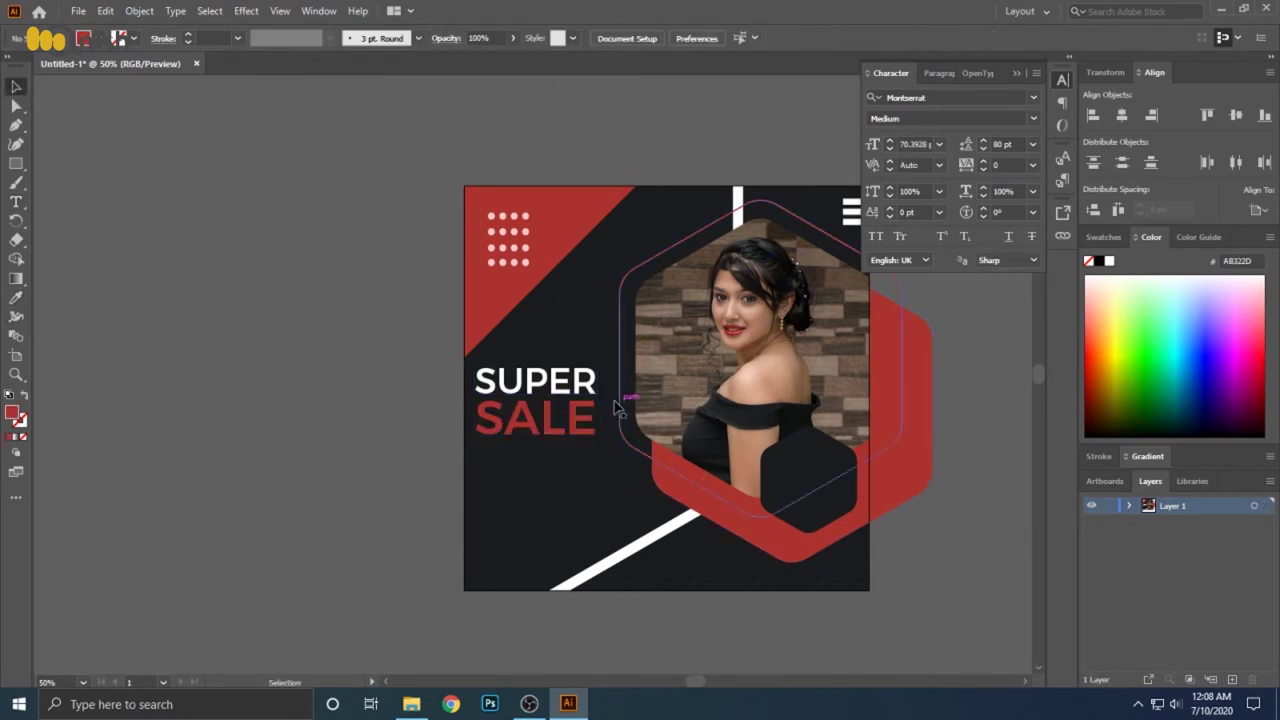
# Nudge the heading up and left-align it with the dot grid
pyautogui.click(548, 418)
pyautogui.hotkey('shift', 'Up')
pyautogui.hotkey('shift', 'Up')
pyautogui.hotkey('shift', 'Up')
pyautogui.hotkey('shift', 'Up')
pyautogui.hotkey('shift', 'Up')
pyautogui.hotkey('shift', 'Up')
pyautogui.hotkey('shift', 'Up')
pyautogui.hotkey('shift', 'Up')
pyautogui.hotkey('shift', 'Up')
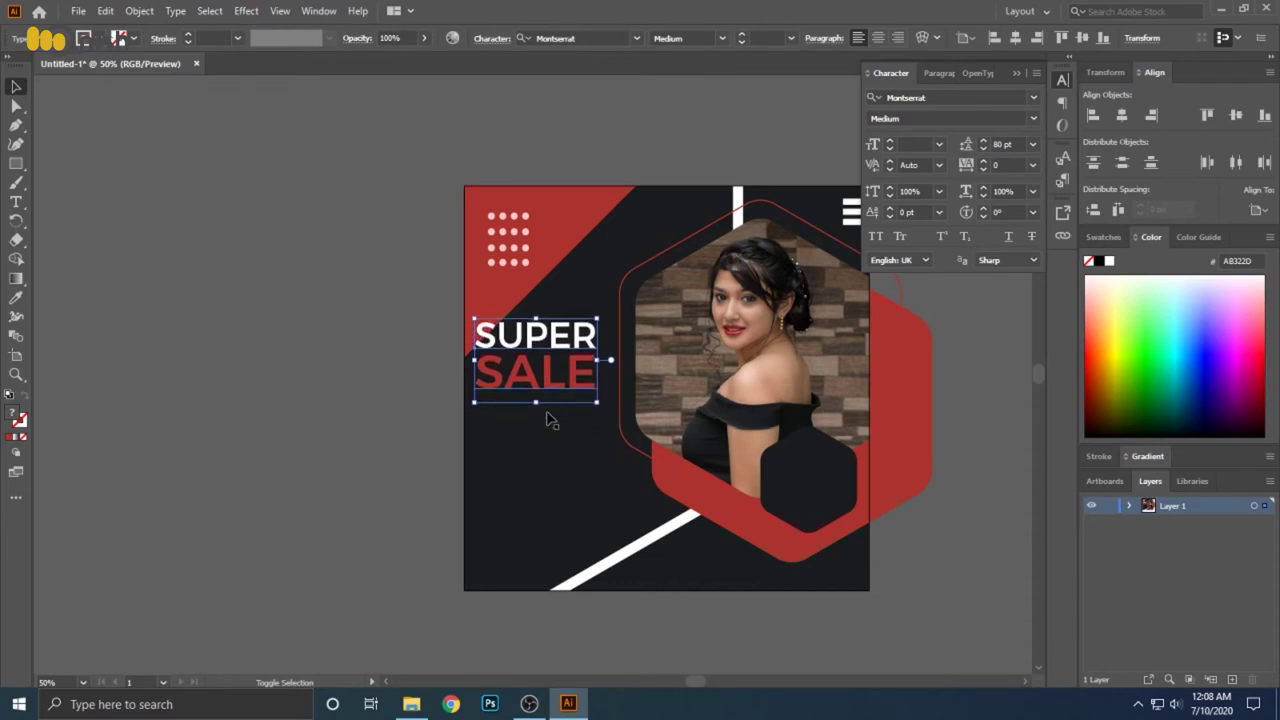
pyautogui.hotkey('shift', 'Right')
pyautogui.hotkey('shift', 'Right')
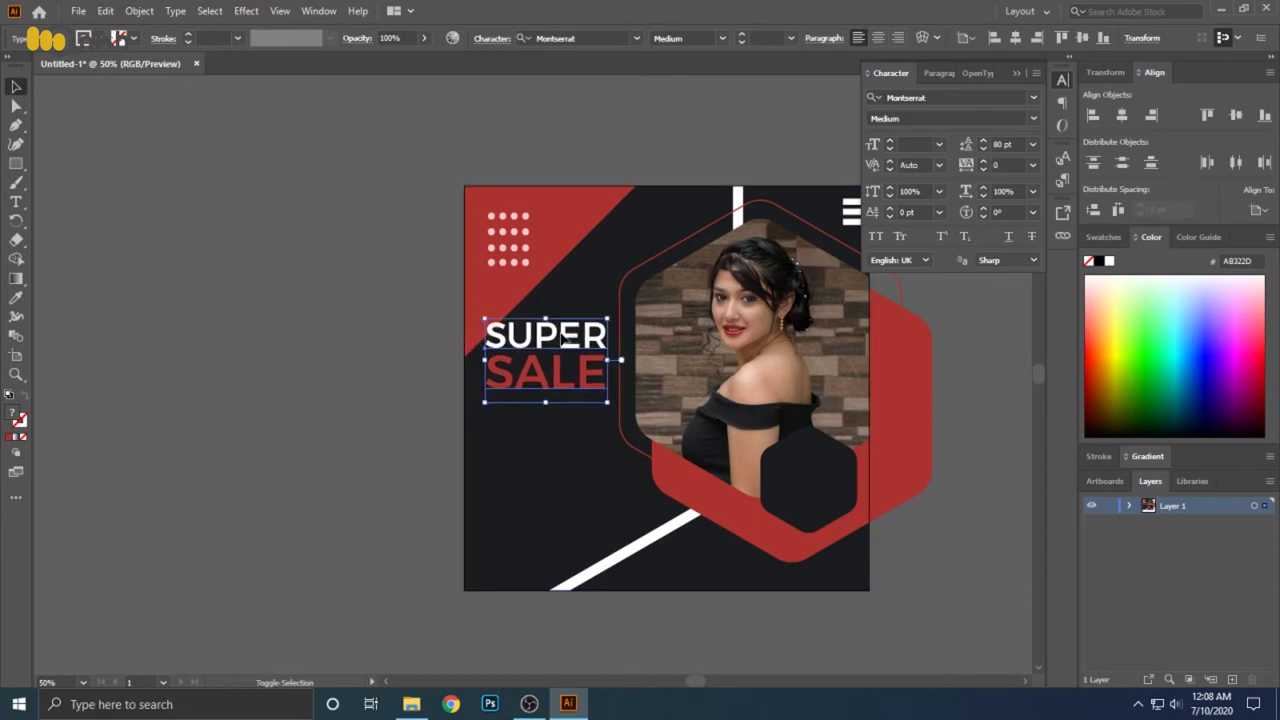
pyautogui.keyDown('shift'); pyautogui.click(509, 240); pyautogui.keyUp('shift')
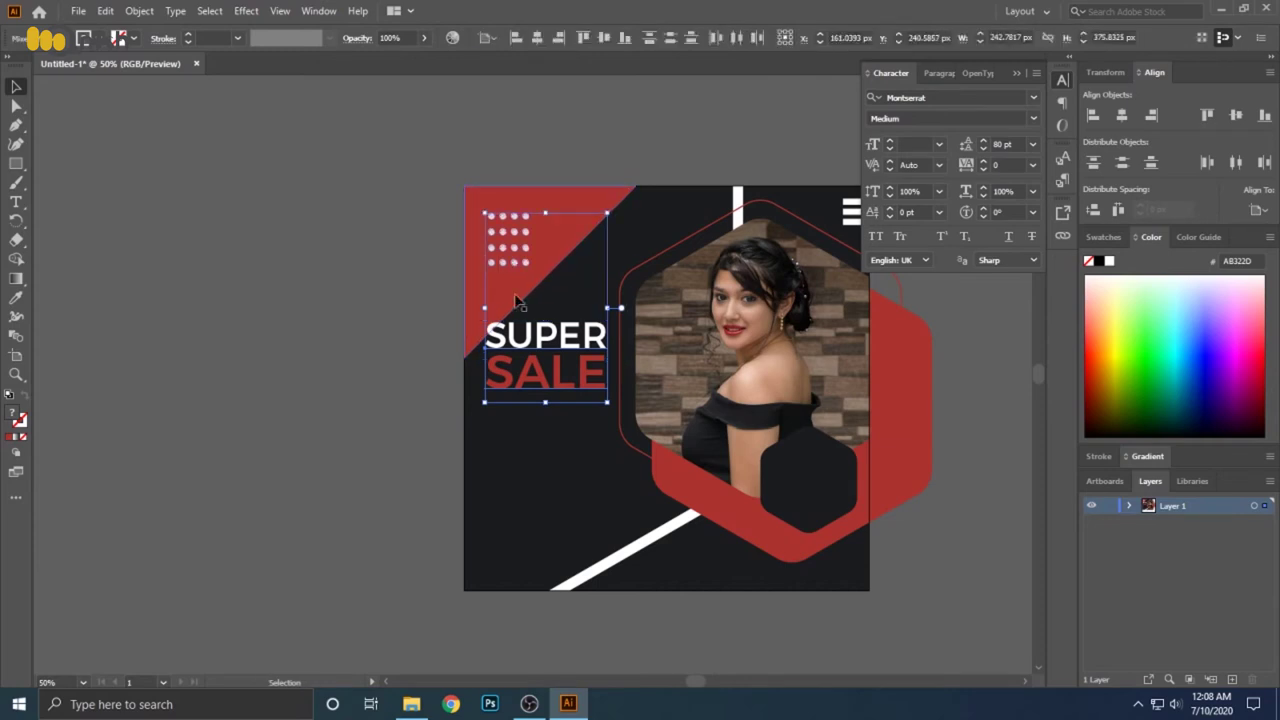
pyautogui.click(515, 38)
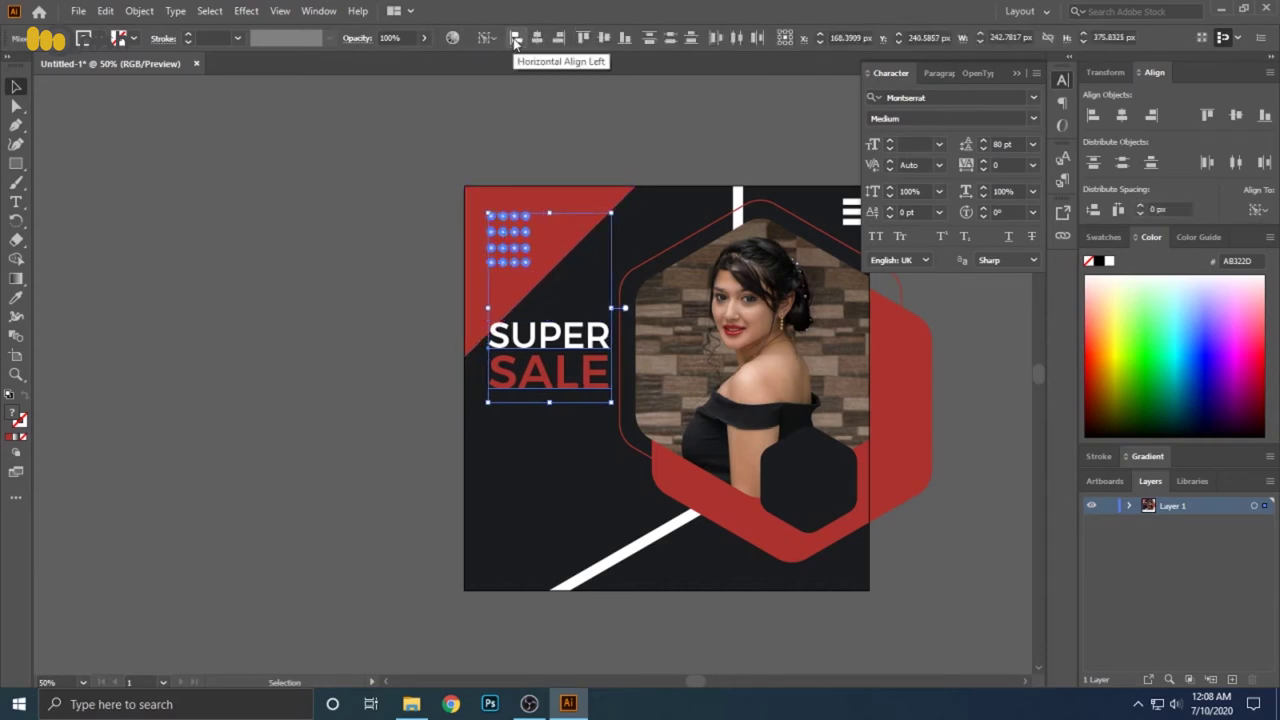
pyautogui.click(395, 258)
pyautogui.press('t')
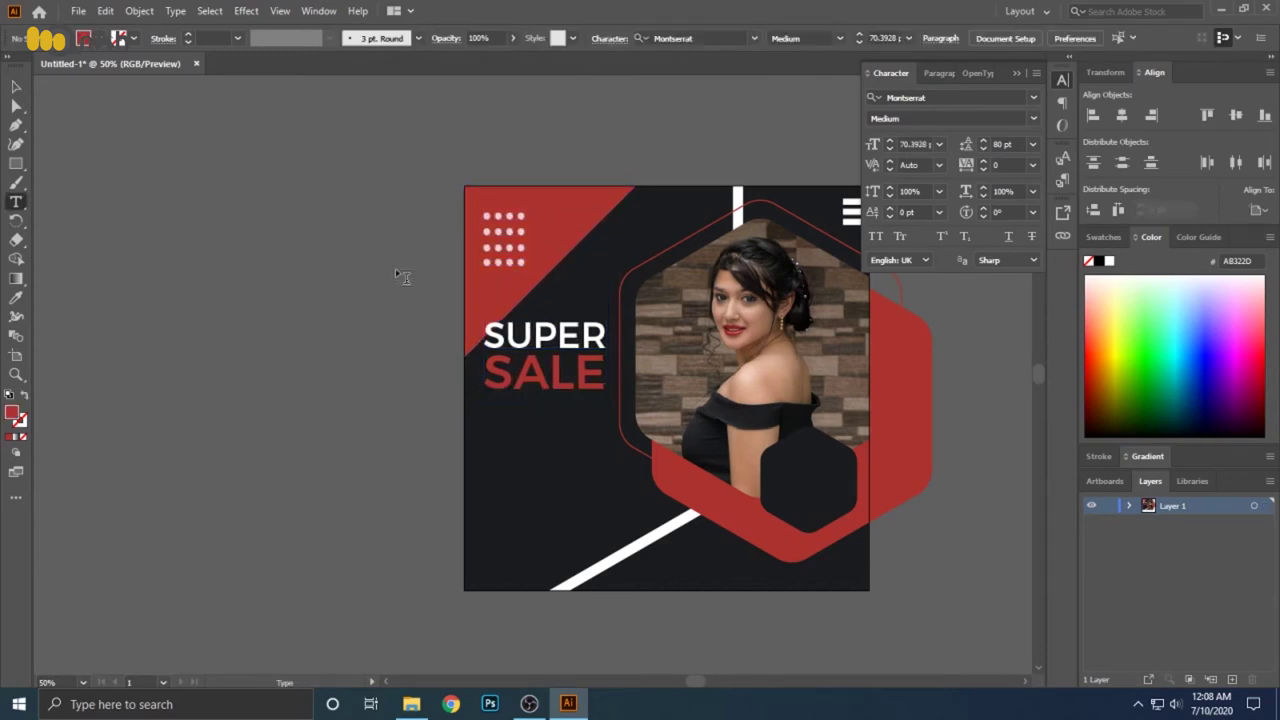
pyautogui.click(324, 390)
pyautogui.write('www.yourwe')
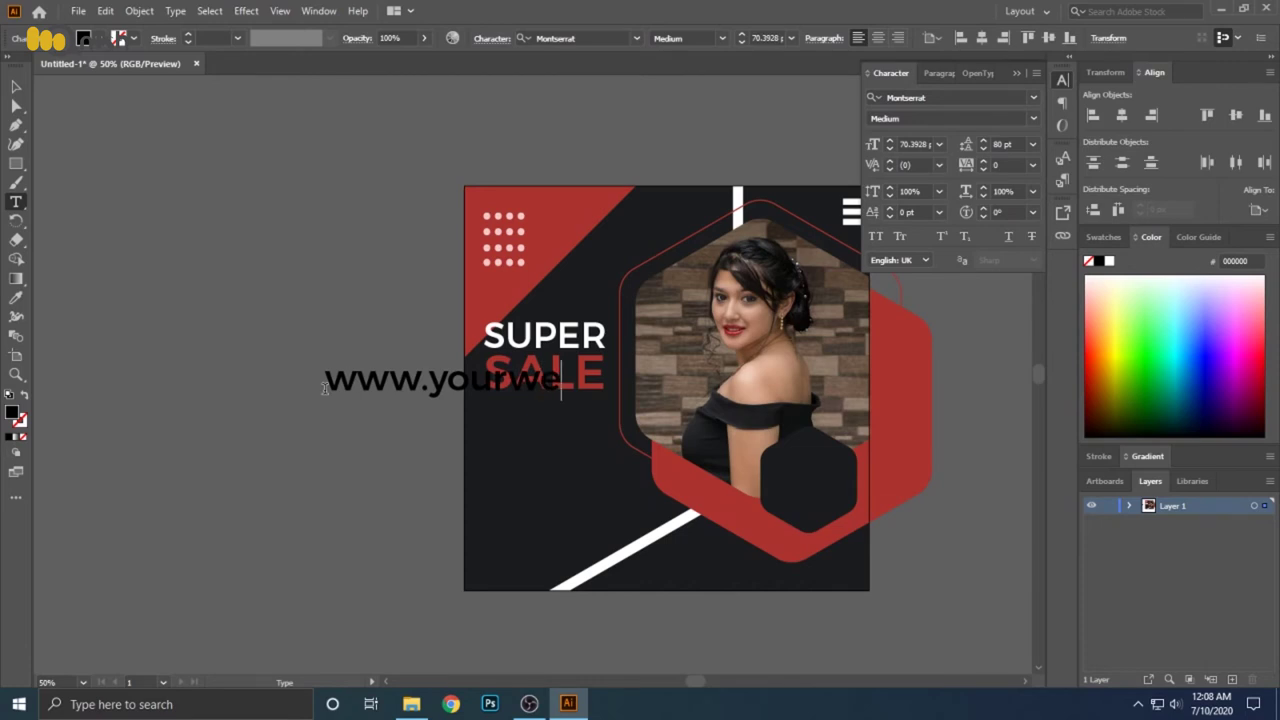
pyautogui.write('bsite.com')
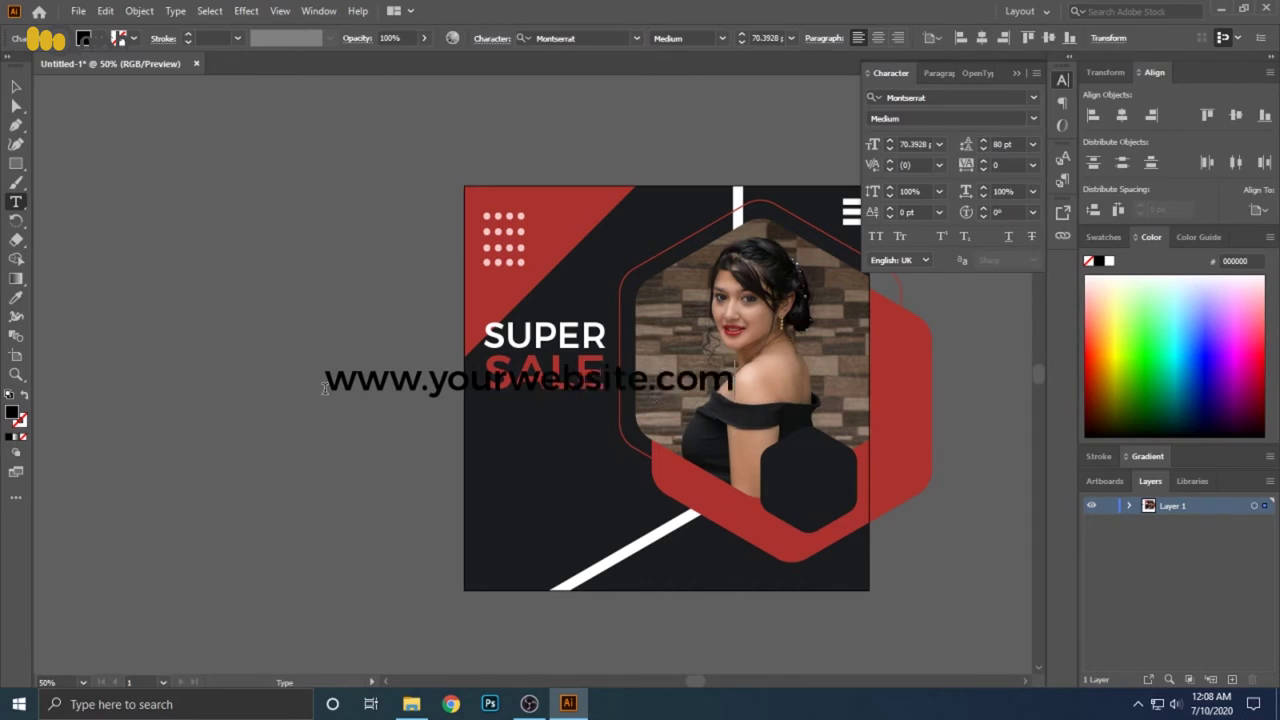
pyautogui.press('Escape')
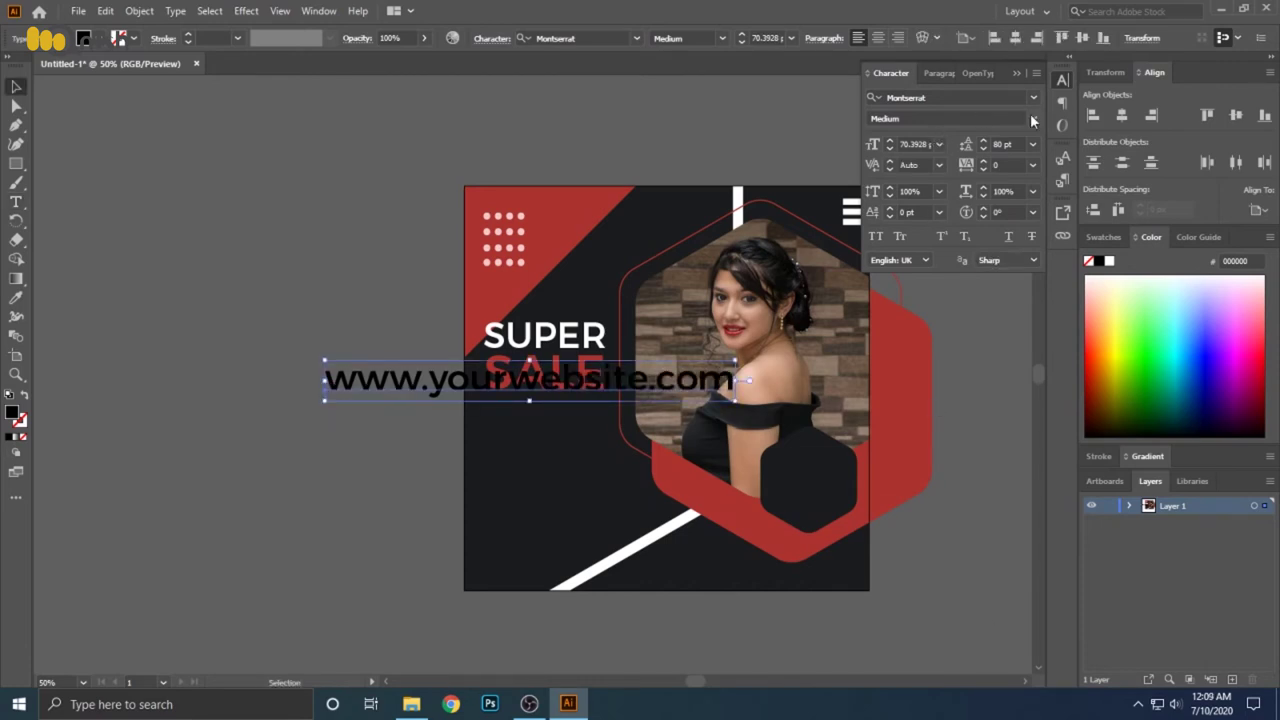
# Set the website text to Regular weight, 20 pt, with a white fill
pyautogui.click(1033, 118)
pyautogui.click(937, 200)
pyautogui.click(912, 144)
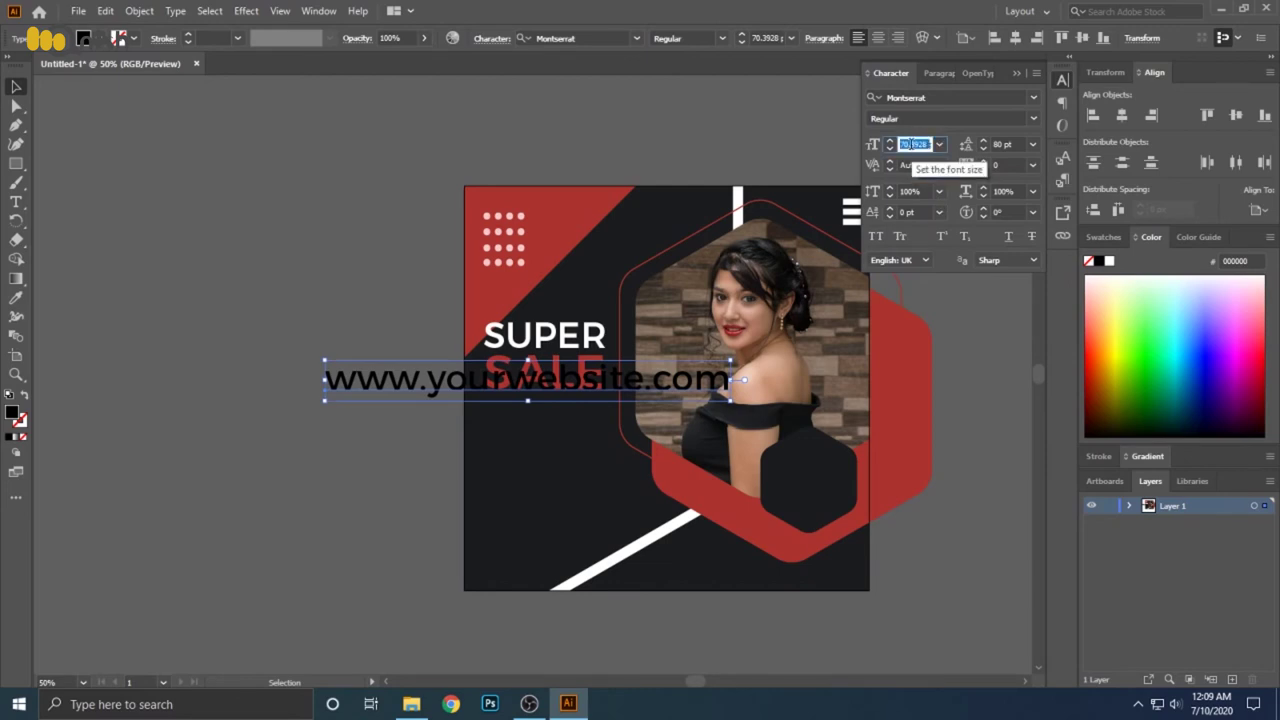
pyautogui.write('40')
pyautogui.press('Return')
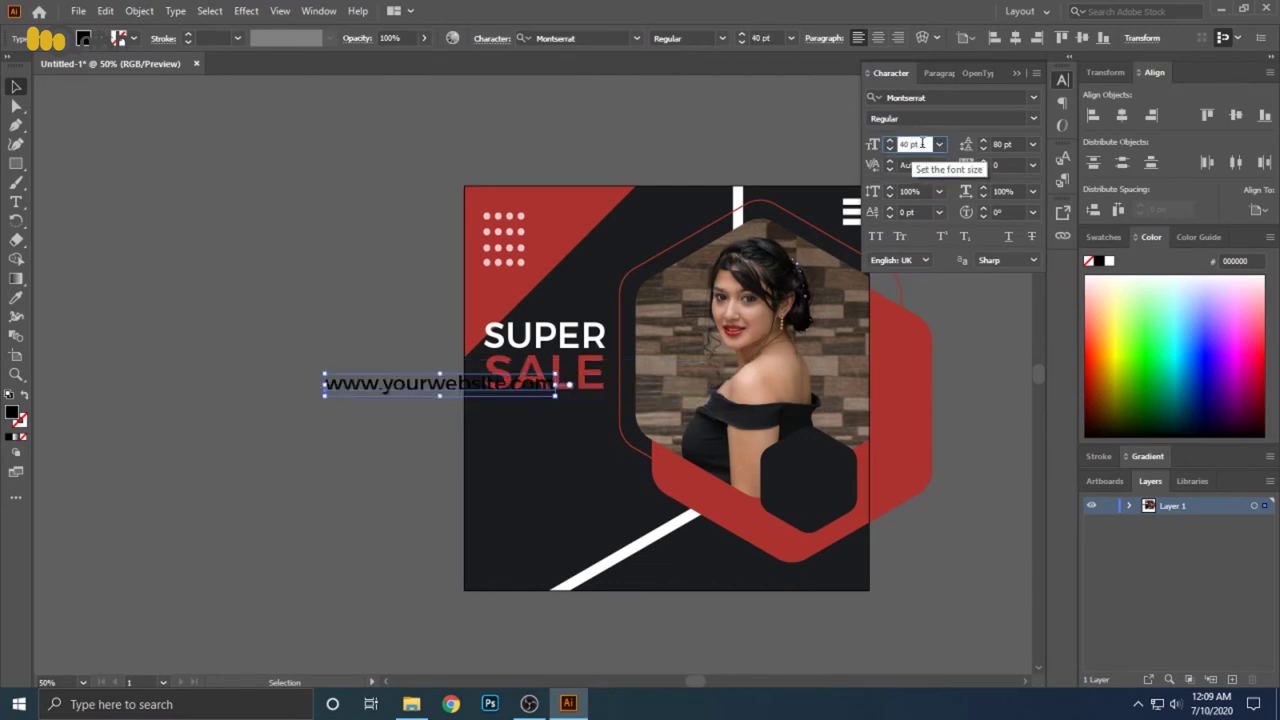
pyautogui.write('20')
pyautogui.press('Return')
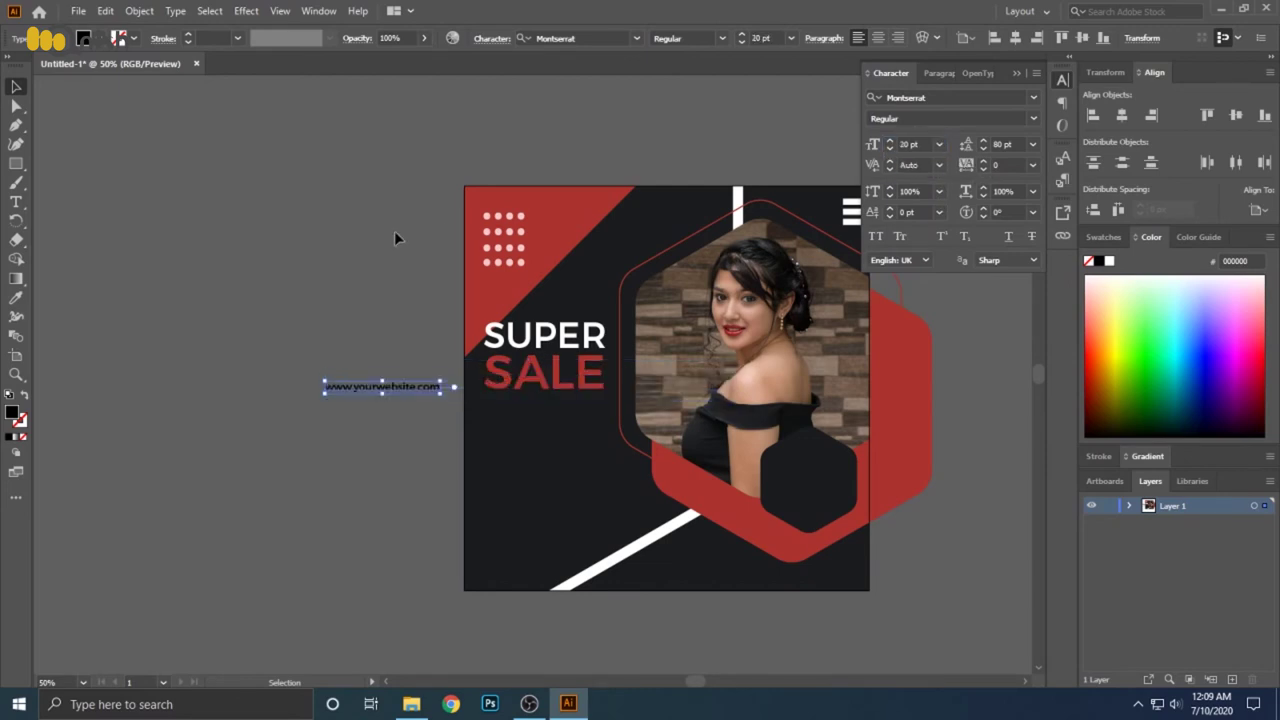
pyautogui.press('i')
pyautogui.click(598, 330)
# Switch the website text to Montserrat Light 22 pt and place it below SALE
pyautogui.click(1034, 119)
pyautogui.click(915, 191)
pyautogui.moveTo(377, 388); pyautogui.dragTo(533, 403)
pyautogui.click(927, 144)
pyautogui.press('Up')
pyautogui.press('Up')
pyautogui.click(614, 471)
pyautogui.click(547, 405)
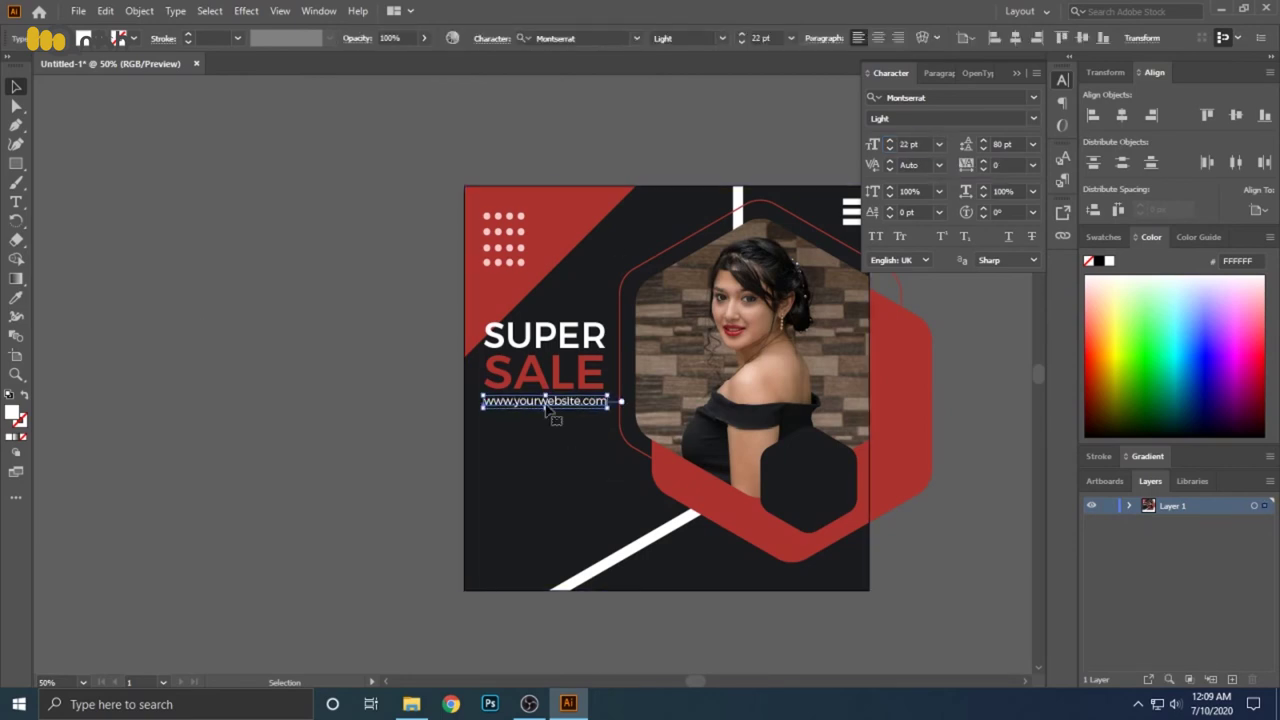
pyautogui.click(405, 425)
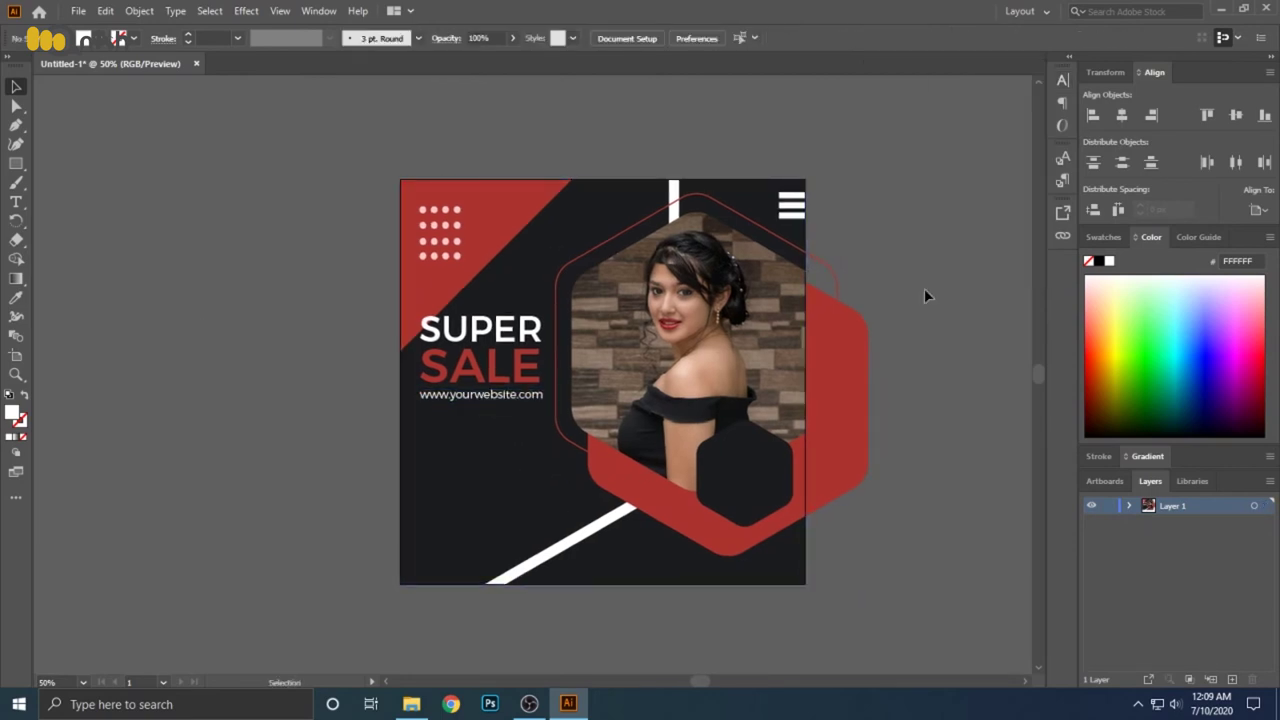
# Shift the white stripes right and enlarge them past the artboard's bottom edge
pyautogui.scroll(2, 926, 290)
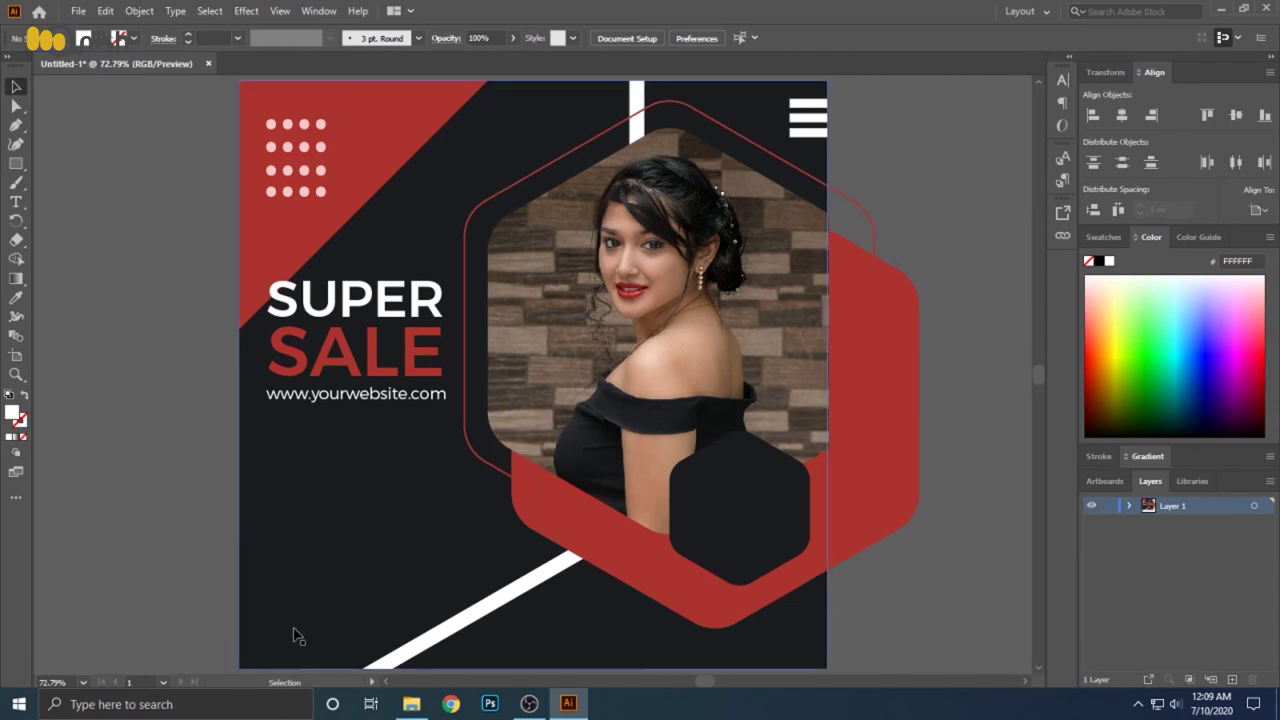
pyautogui.press('m')
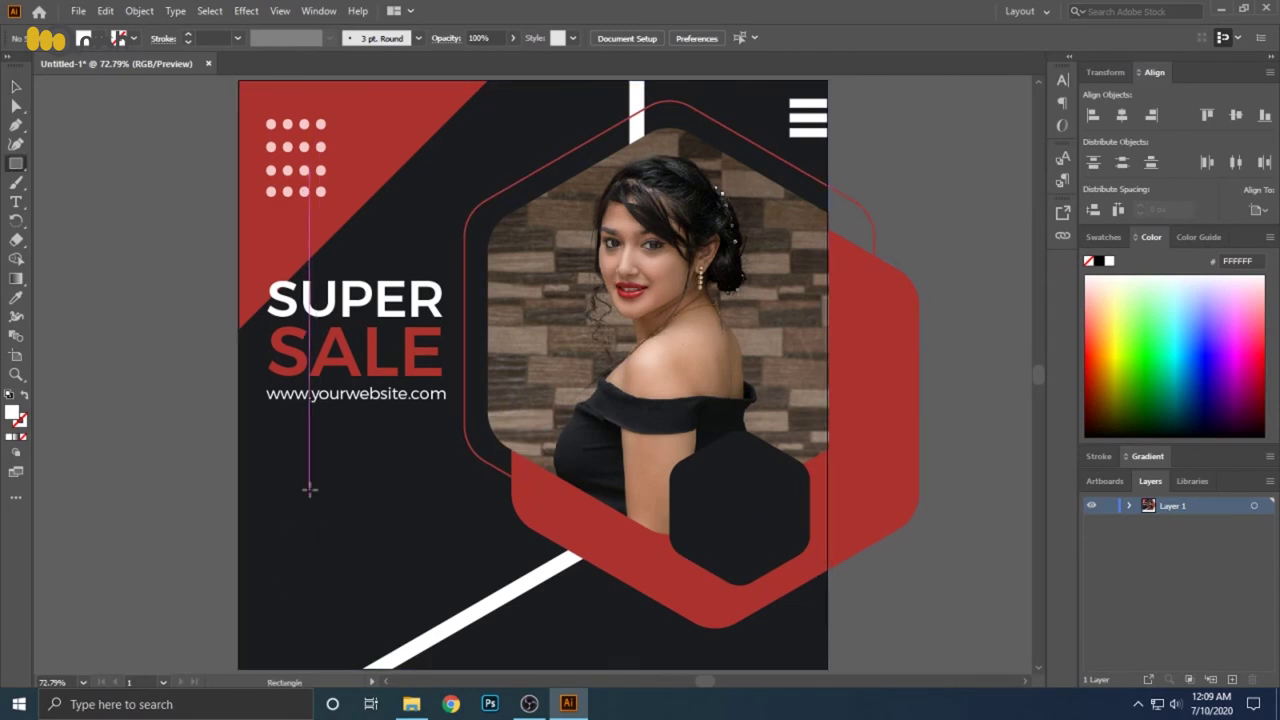
pyautogui.press('v')
pyautogui.moveTo(418, 632); pyautogui.dragTo(455, 632)
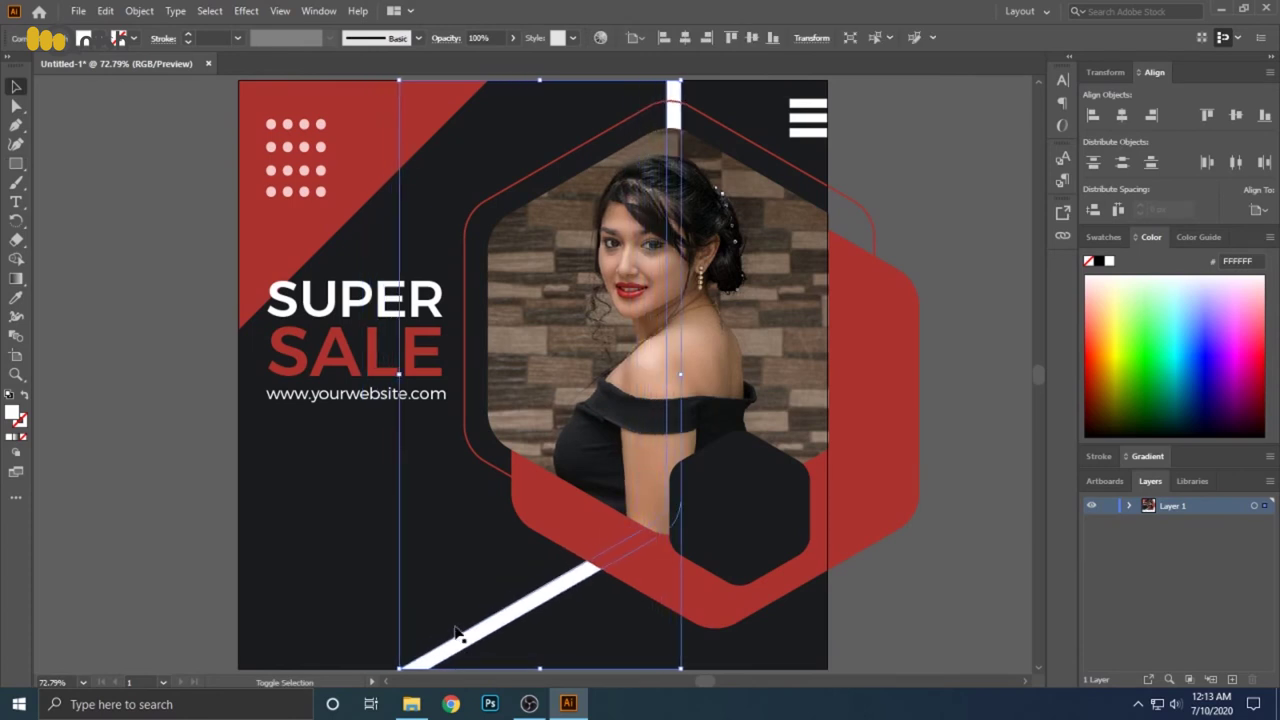
pyautogui.click(177, 521)
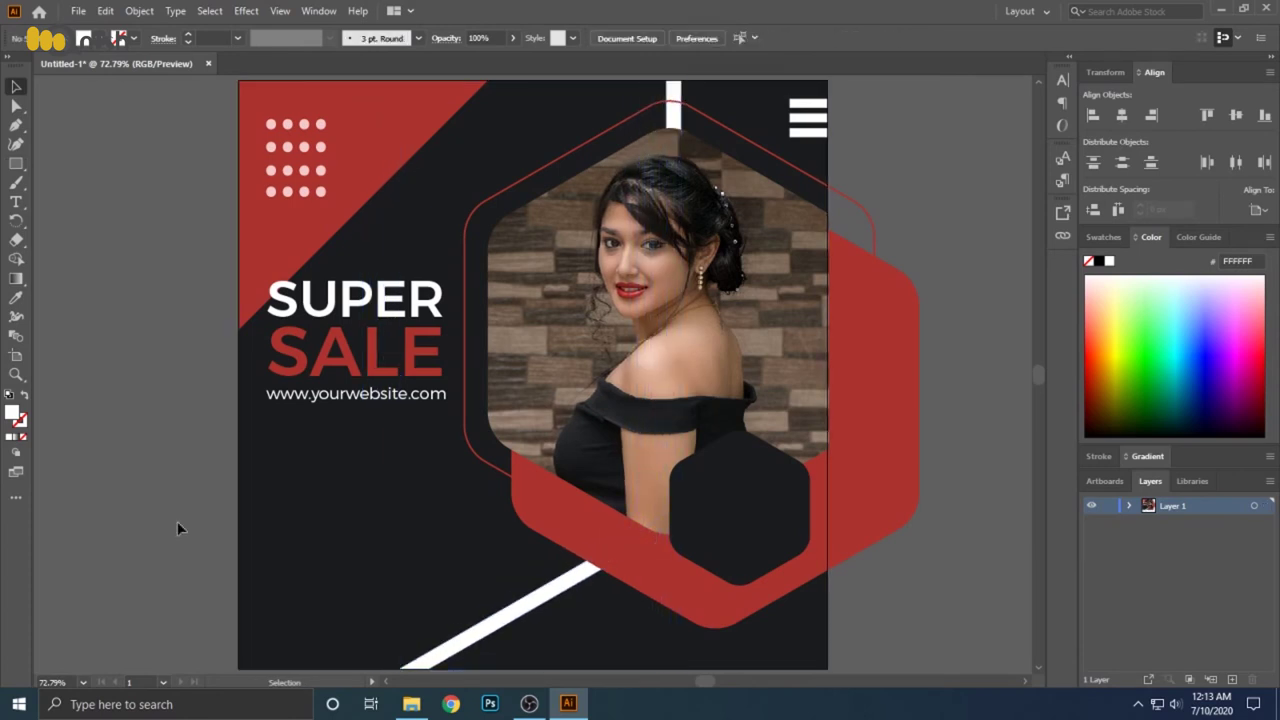
pyautogui.hotkey('ctrl', '-')
pyautogui.hotkey('ctrl', '-')
pyautogui.click(520, 533)
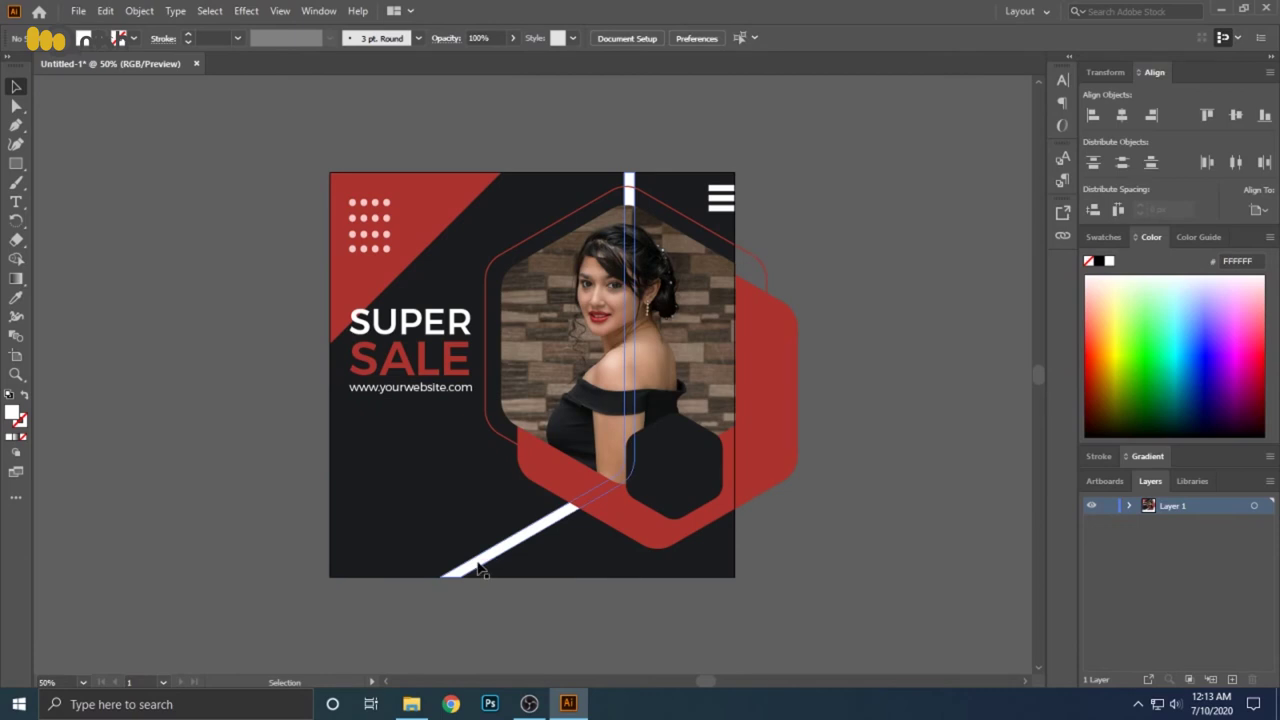
pyautogui.moveTo(444, 576)
pyautogui.mouseDown()
pyautogui.moveTo(391, 628)
pyautogui.moveTo(428, 606)
pyautogui.mouseUp()
# Trim the stripe overhang with Shape Builder and draw a thin bar beside the artboard
pyautogui.hotkey('ctrl', 'a')
pyautogui.hotkey('shift', 'm')
pyautogui.keyDown('alt'); pyautogui.click(463, 591); pyautogui.keyUp('alt')
pyautogui.press('v')
pyautogui.click(506, 614)
pyautogui.hotkey('ctrl', '+')
pyautogui.moveTo(528, 553); pyautogui.dragTo(530, 556)
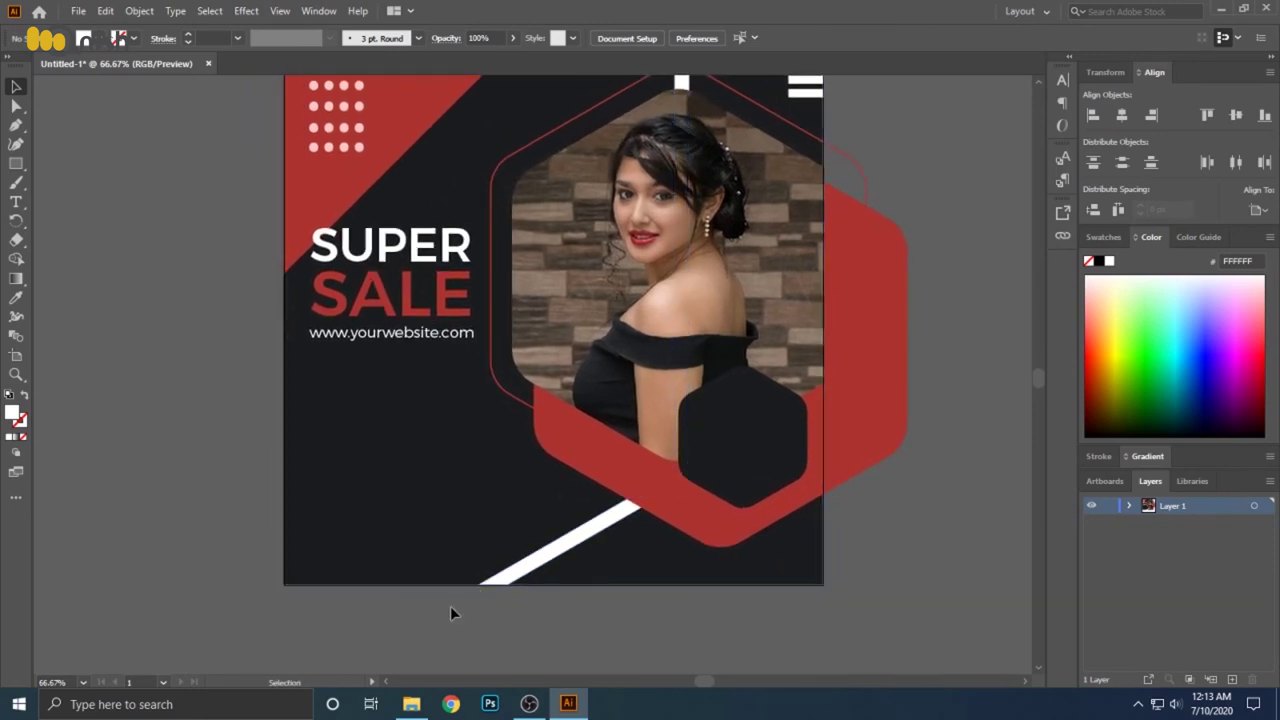
pyautogui.hotkey('ctrl', '0')
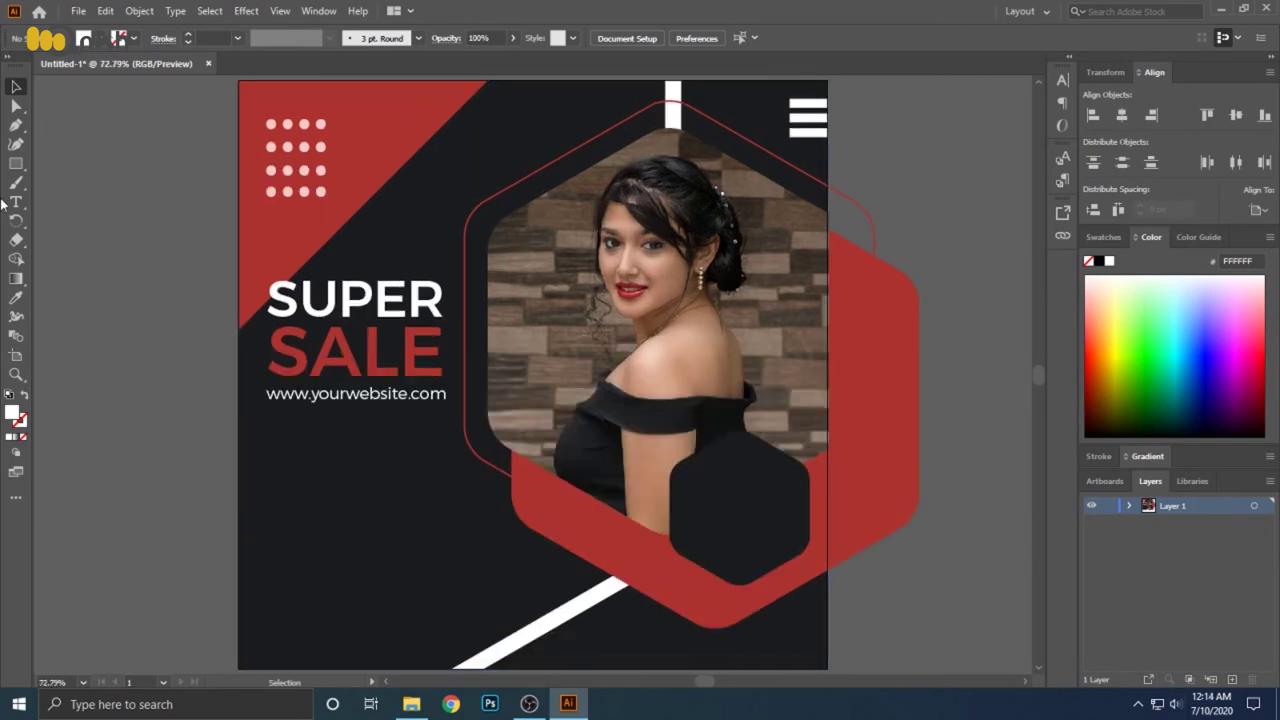
pyautogui.press('m')
pyautogui.moveTo(115, 474)
pyautogui.mouseDown()
pyautogui.moveTo(247, 500)
pyautogui.moveTo(300, 483)
pyautogui.mouseUp()
# Slant both ends of the white bar by shifting its end anchors
pyautogui.press('a')
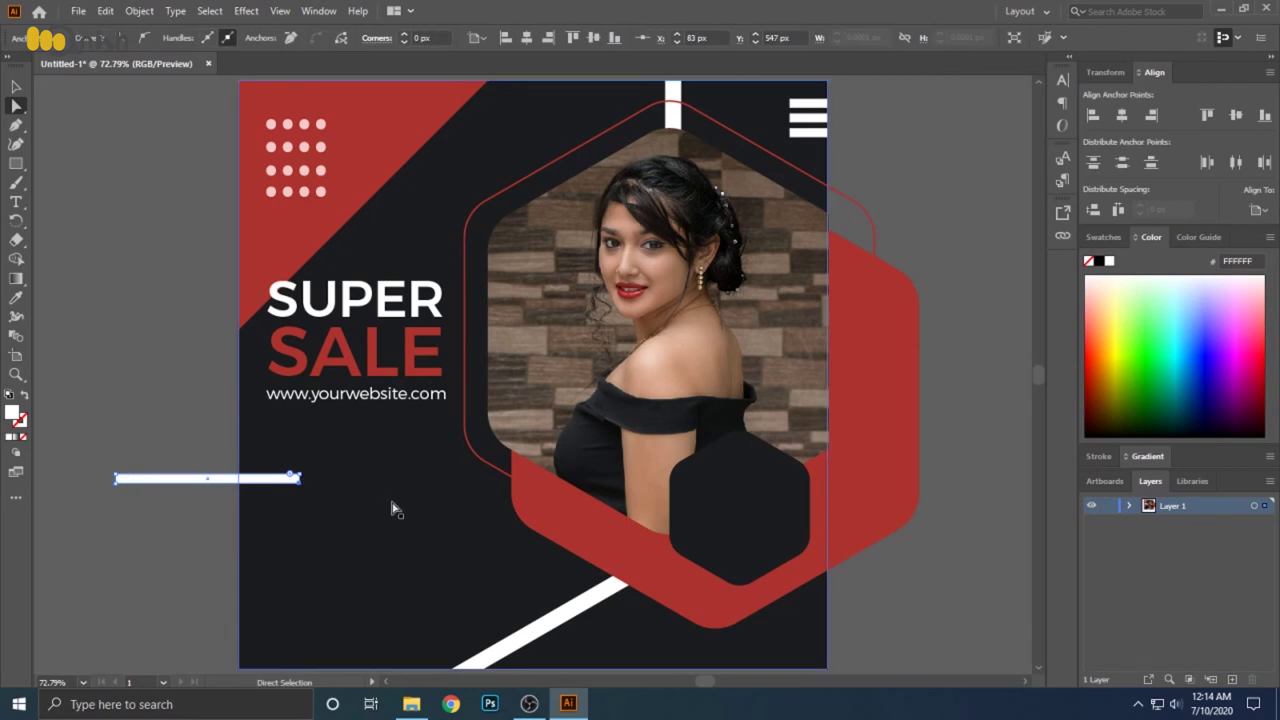
pyautogui.hotkey('shift', 'Left')
pyautogui.click(116, 478)
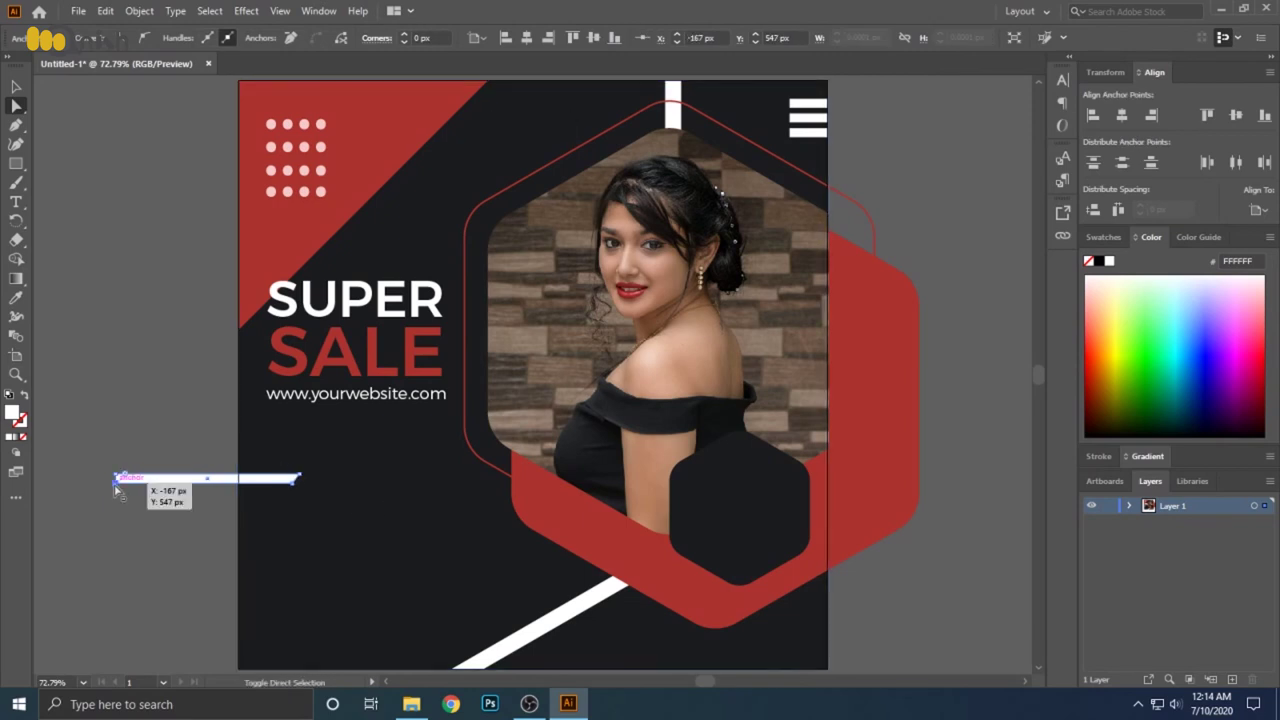
pyautogui.hotkey('shift', 'Right')
pyautogui.click(177, 480)
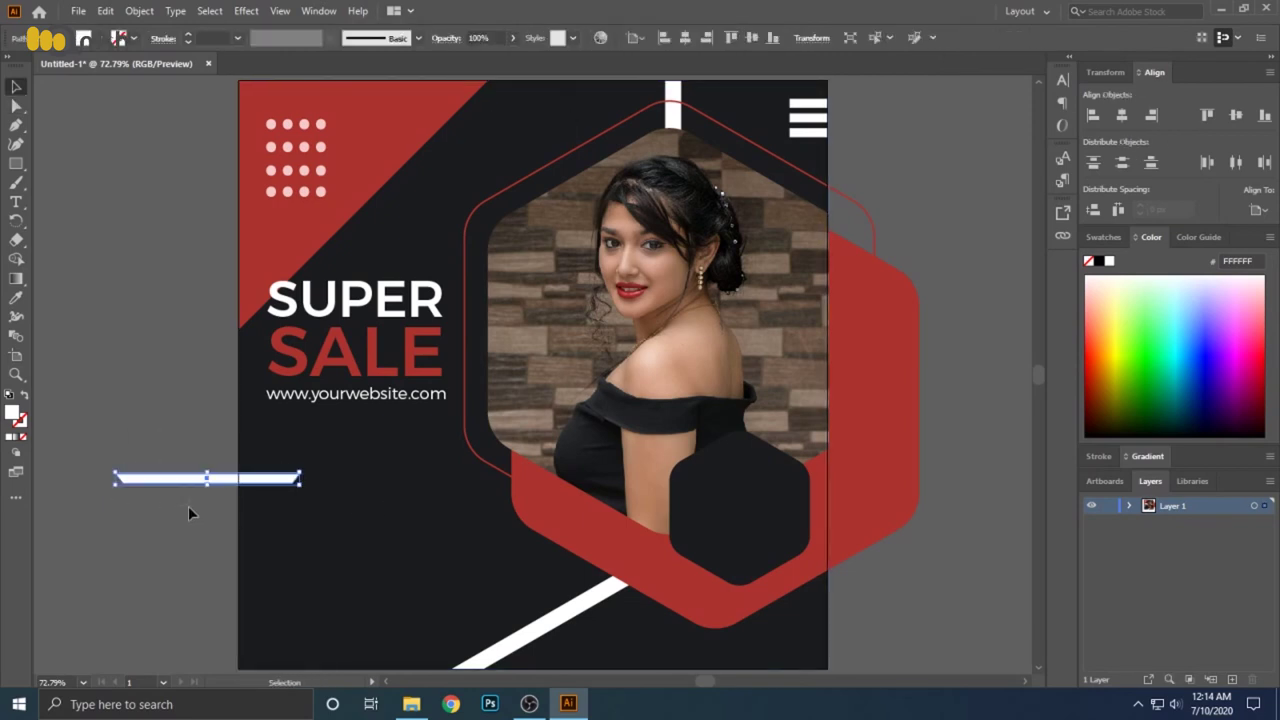
# Duplicate the slanted bar just below the original and lengthen the copy to the right
pyautogui.hotkey('ctrl', 'c')
pyautogui.hotkey('ctrl', 'f')
pyautogui.hotkey('shift', 'Down')
pyautogui.hotkey('shift', 'Down')
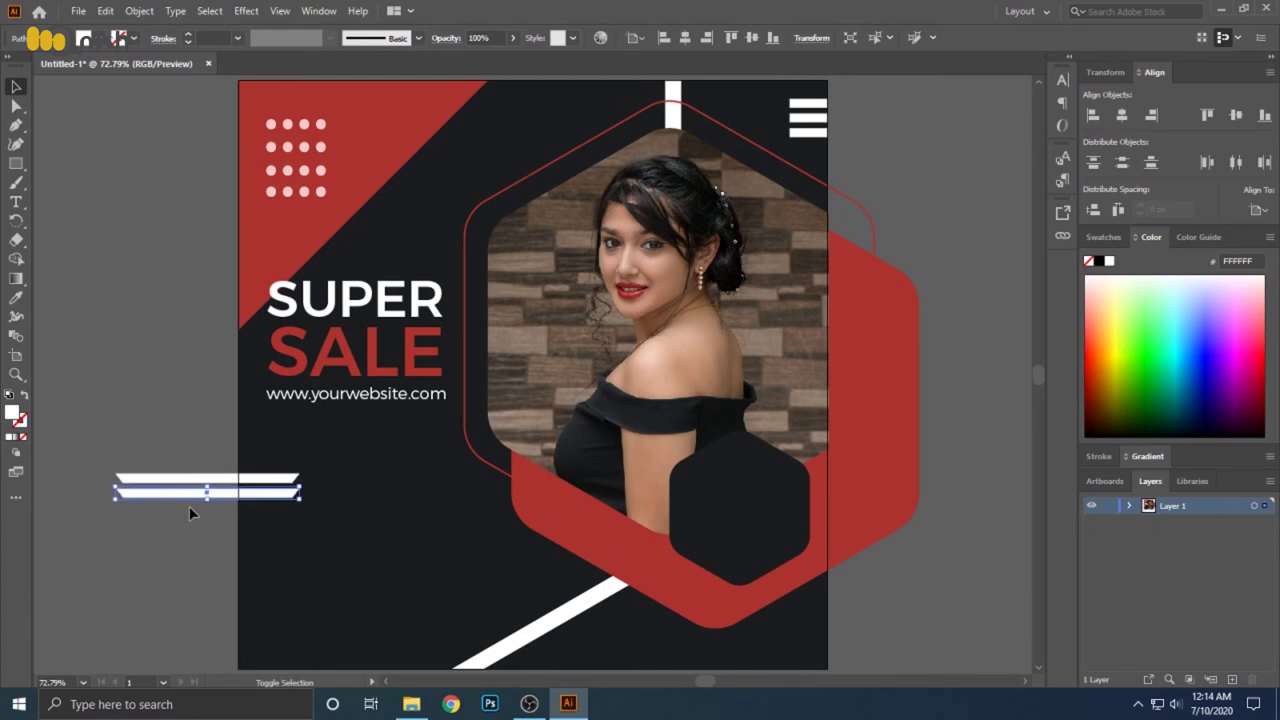
pyautogui.press('a')
pyautogui.click(297, 496)
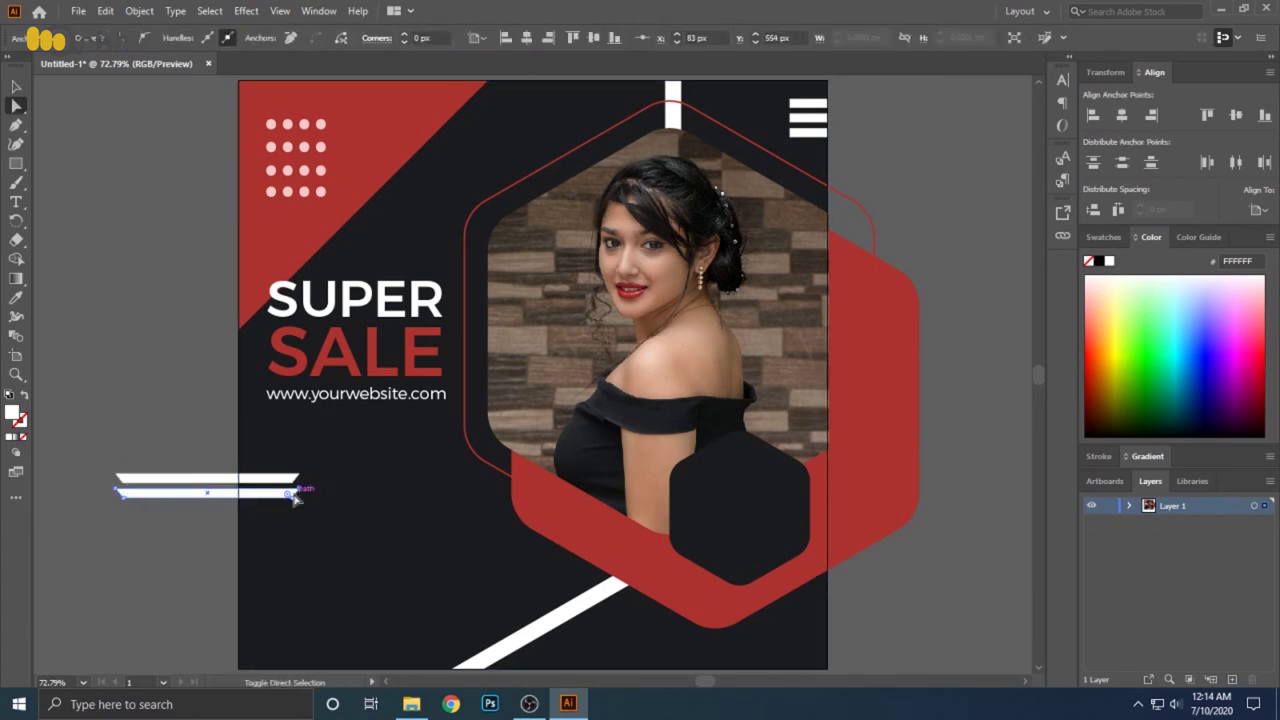
pyautogui.keyDown('shift'); pyautogui.click(299, 490); pyautogui.keyUp('shift')
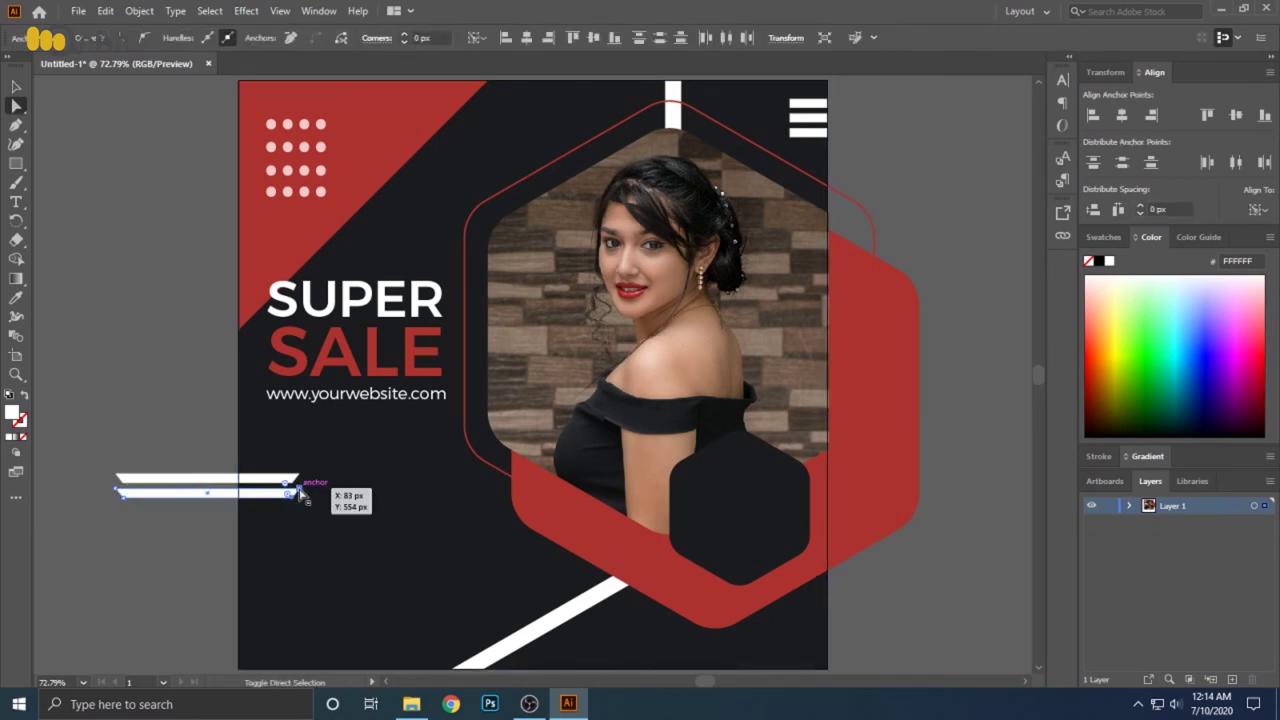
pyautogui.moveTo(300, 494); pyautogui.dragTo(343, 492)
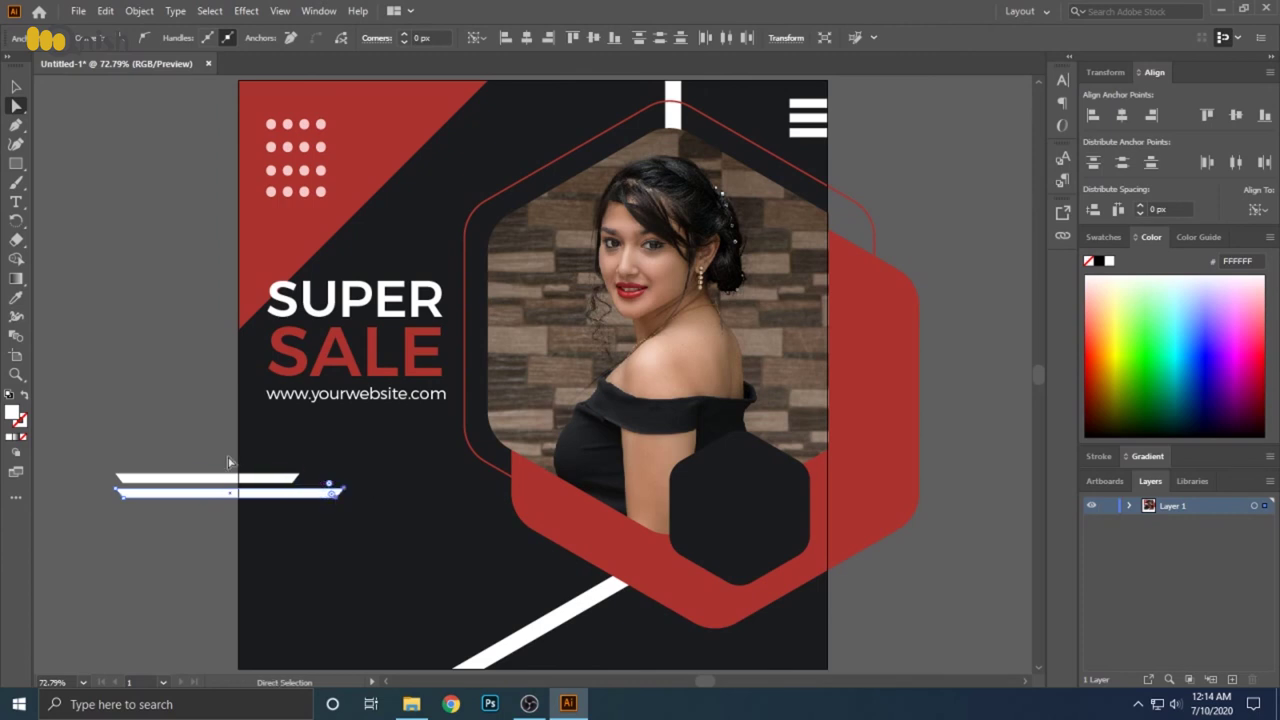
pyautogui.click(177, 486)
# Paste another bar copy and nudge it below the others
pyautogui.hotkey('ctrl', 'v')
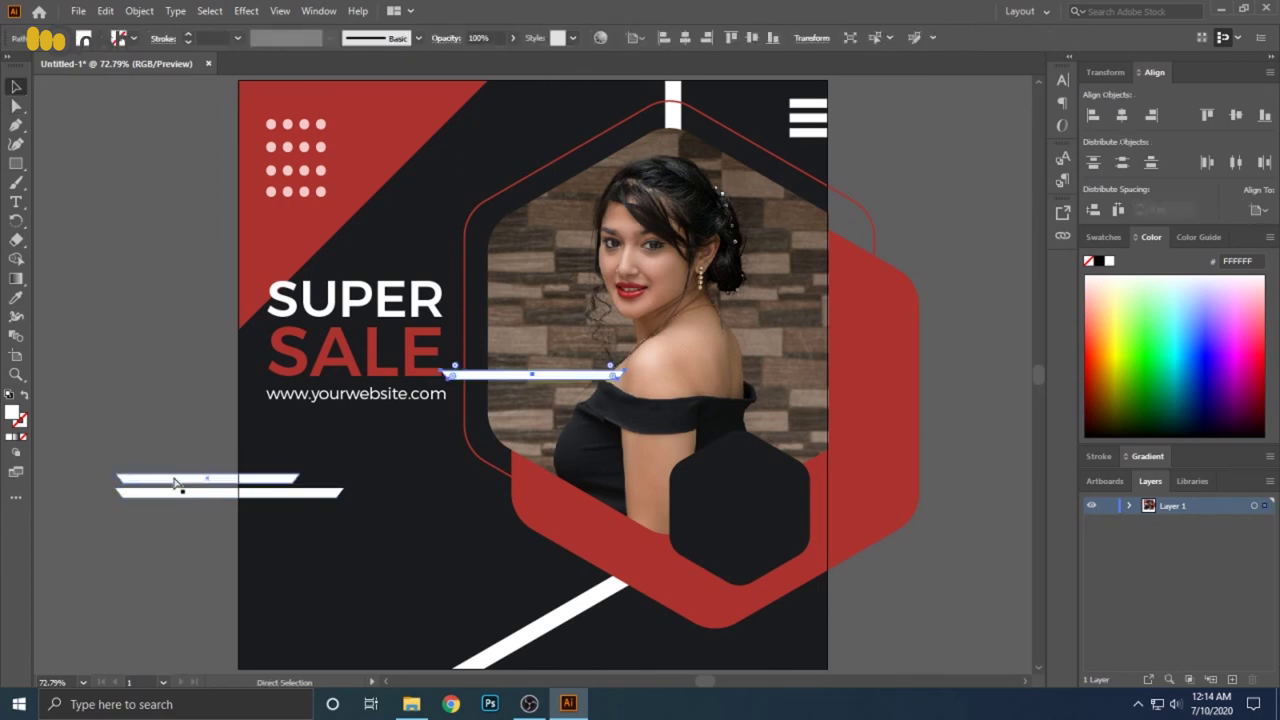
pyautogui.hotkey('shift', 'Down')
pyautogui.hotkey('shift', 'Down')
pyautogui.hotkey('shift', 'Down')
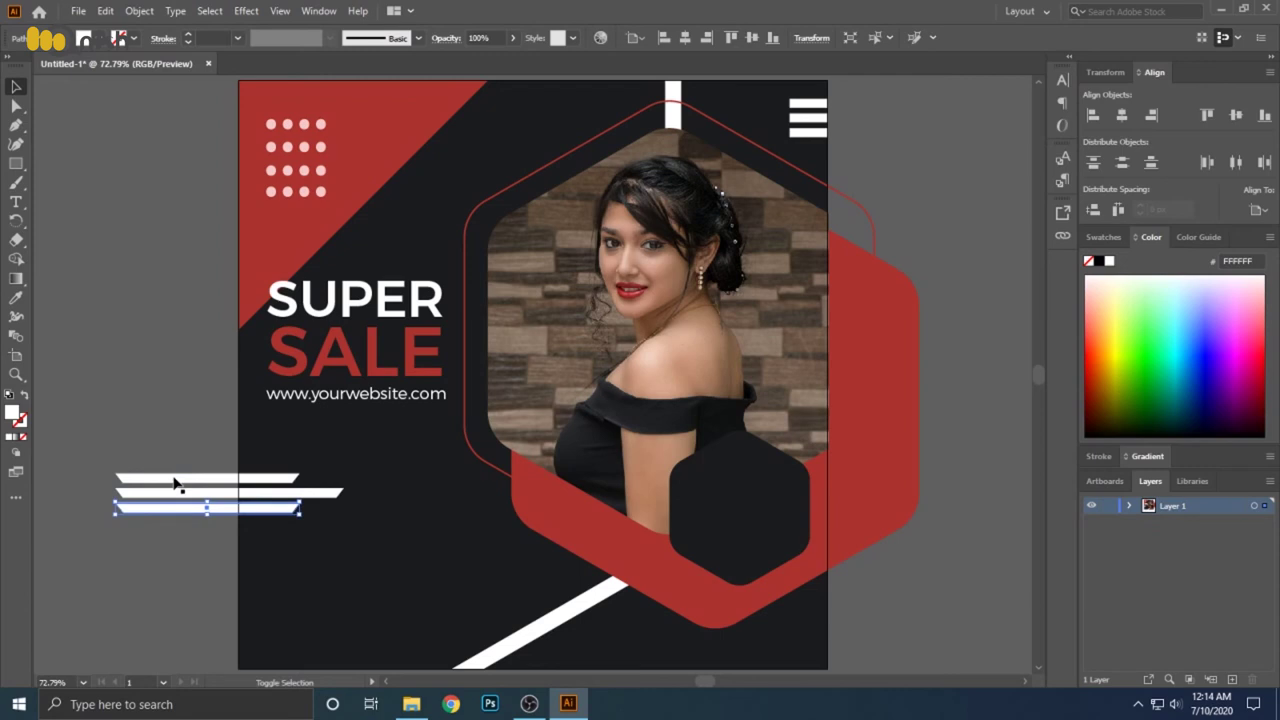
pyautogui.click(296, 509)
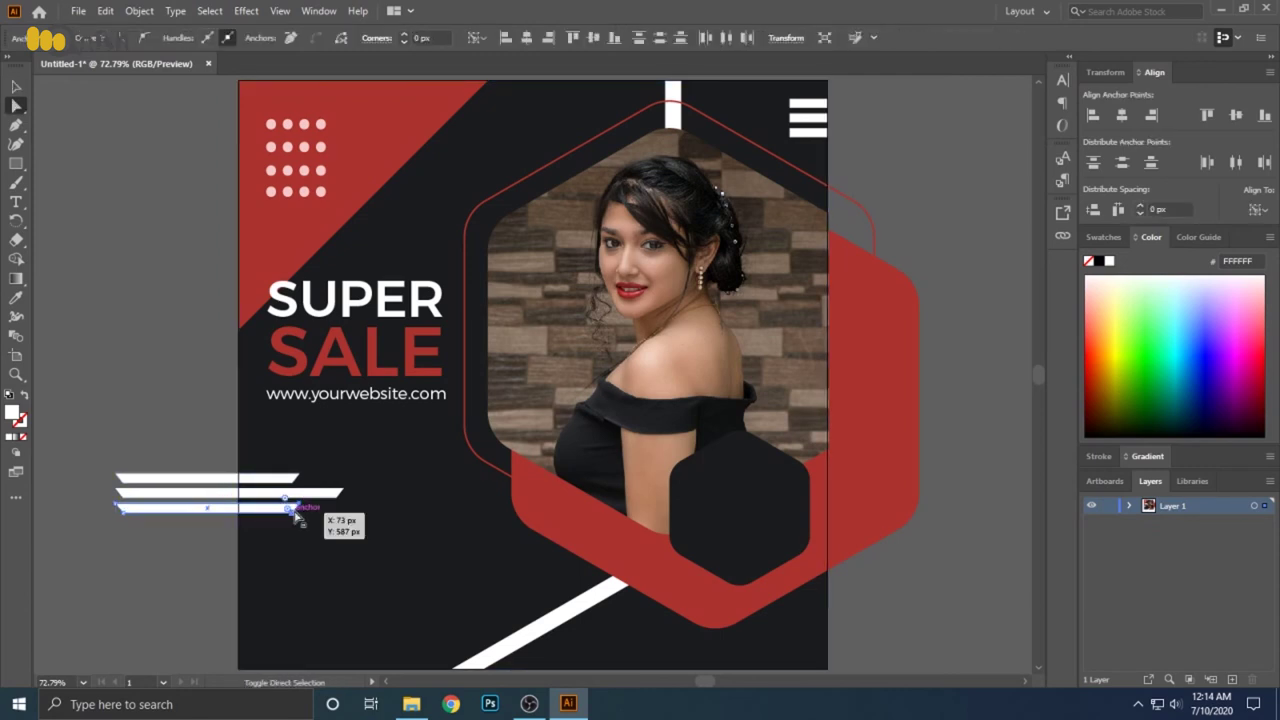
pyautogui.press('v')
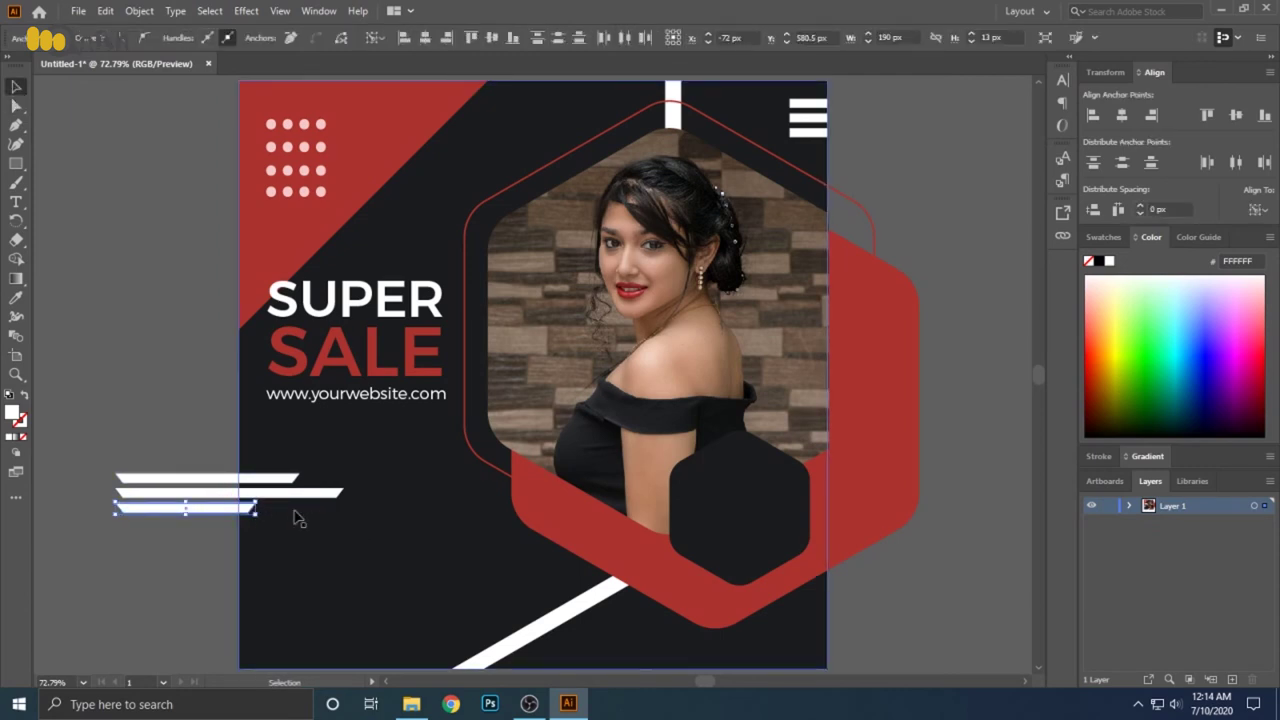
# Rotate the three bars into a steep diagonal, move them lower-left, and enlarge them
pyautogui.moveTo(167, 535); pyautogui.dragTo(170, 446)
pyautogui.moveTo(245, 495)
pyautogui.mouseDown()
pyautogui.moveTo(272, 583)
pyautogui.moveTo(415, 645)
pyautogui.mouseUp()
pyautogui.scroll(-3, 415, 645)
pyautogui.scroll(1, 400, 450)
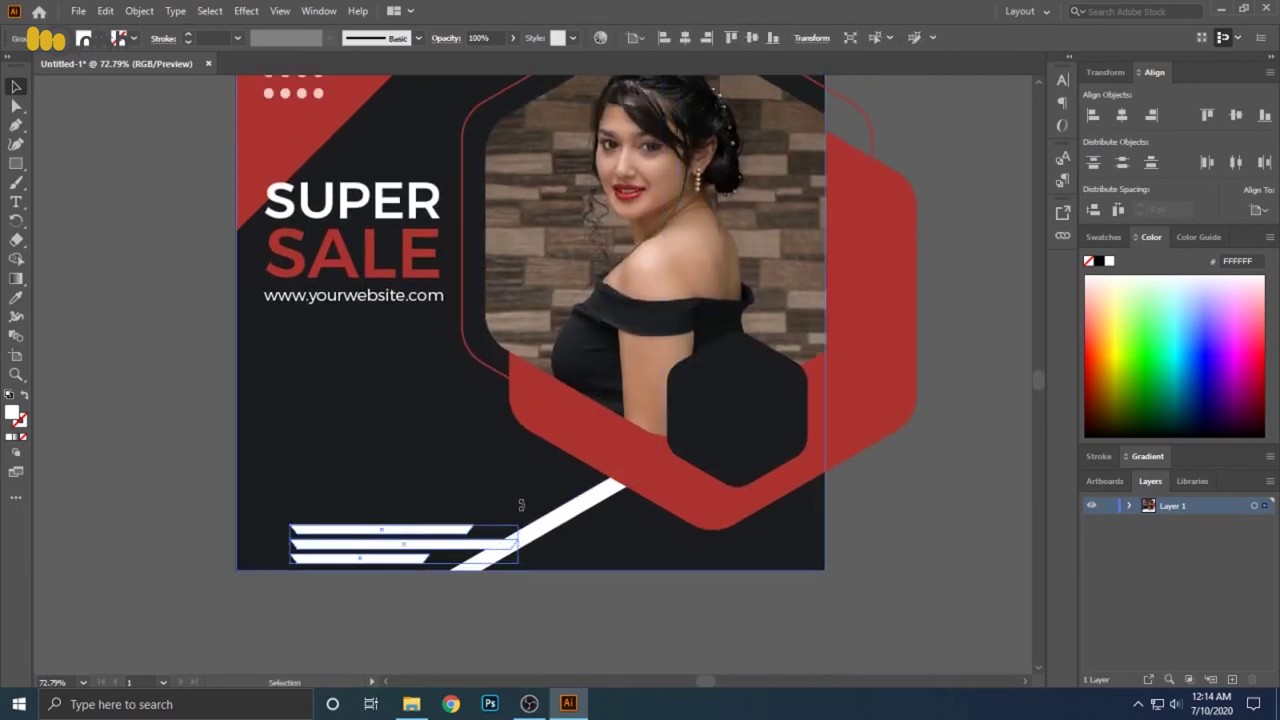
pyautogui.moveTo(521, 505); pyautogui.dragTo(440, 426)
pyautogui.moveTo(385, 610); pyautogui.dragTo(320, 590)
pyautogui.moveTo(444, 440)
pyautogui.mouseDown()
pyautogui.moveTo(456, 426)
pyautogui.moveTo(478, 436)
pyautogui.mouseUp()
pyautogui.click(445, 614)
# Trim the bars' overhang with Shape Builder and fill them red AB322D
pyautogui.moveTo(298, 538); pyautogui.dragTo(300, 542)
pyautogui.hotkey('shift', 'm')
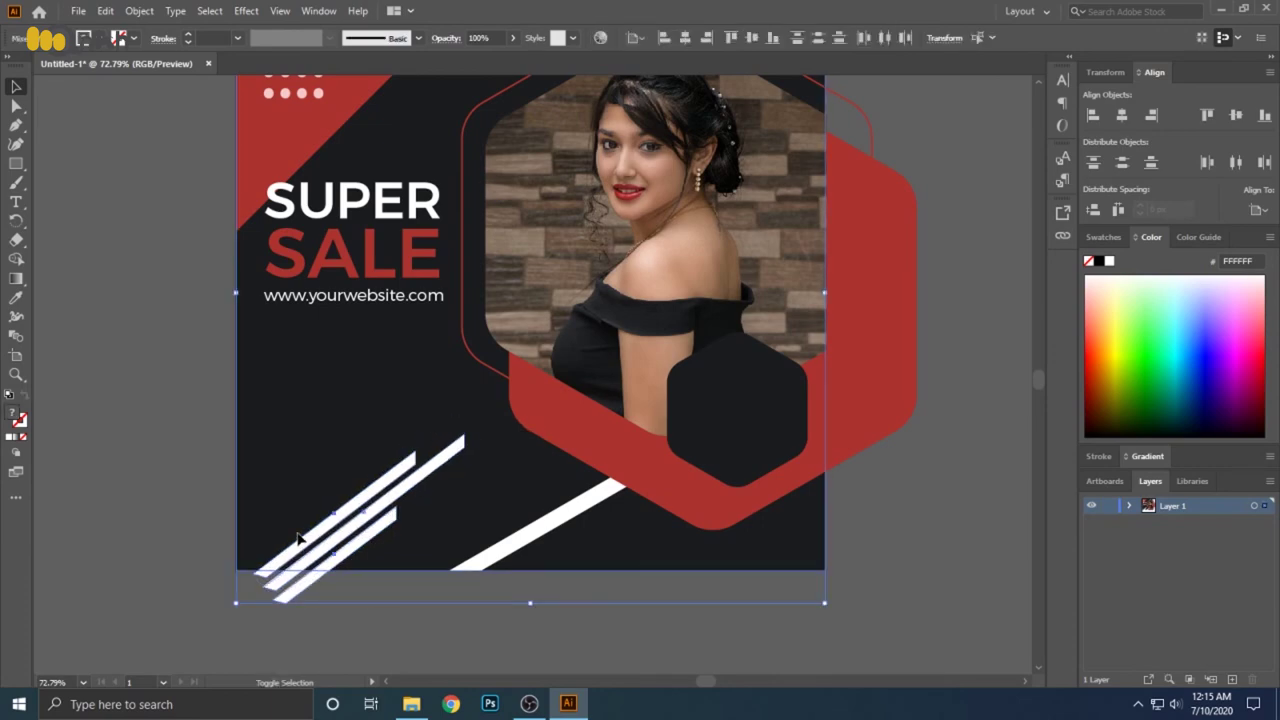
pyautogui.moveTo(268, 583); pyautogui.dragTo(300, 596)
pyautogui.scroll(1, 375, 622)
pyautogui.press('v')
pyautogui.click(372, 618)
pyautogui.click(153, 496)
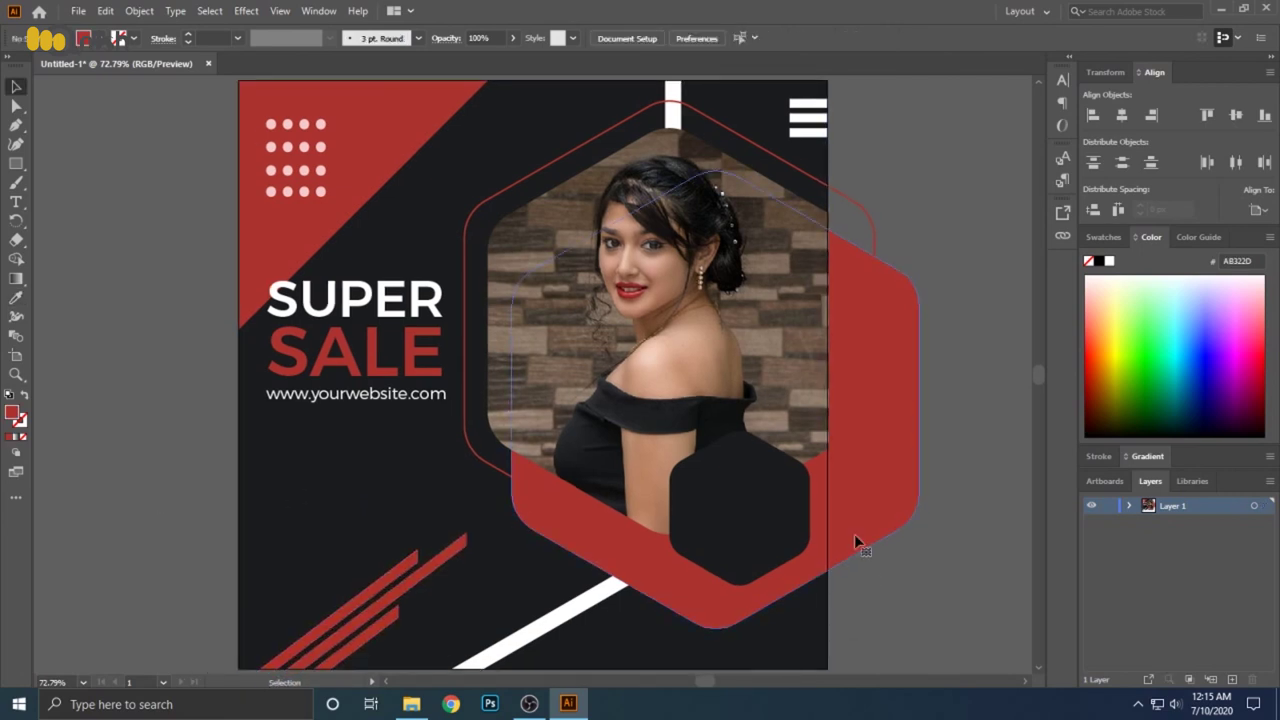
# Remove the red hexagon's part beyond the artboard with Shape Builder
pyautogui.moveTo(854, 534); pyautogui.dragTo(600, 650)
pyautogui.hotkey('shift', 'm')
pyautogui.keyDown('alt'); pyautogui.click(874, 463); pyautogui.keyUp('alt')
pyautogui.press('v')
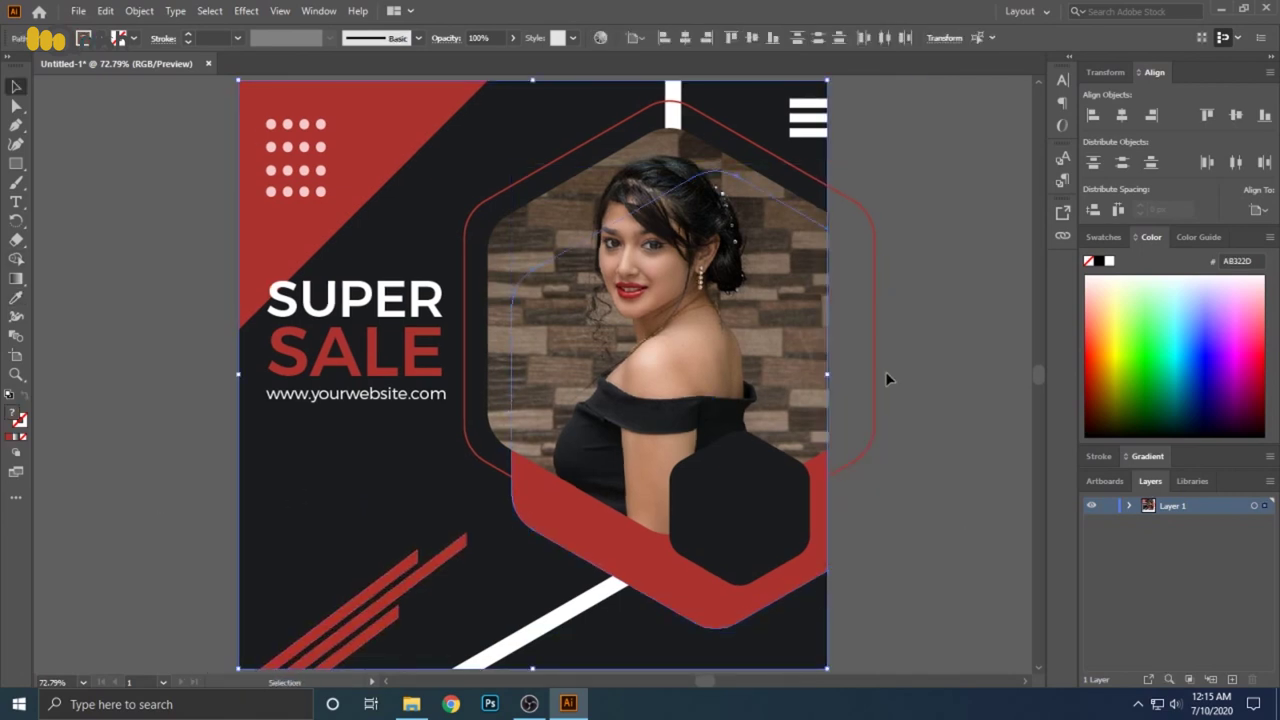
# Trim the thin hexagon outline at the right edge and start a text object beside the poster
pyautogui.click(870, 374)
pyautogui.click(139, 10)
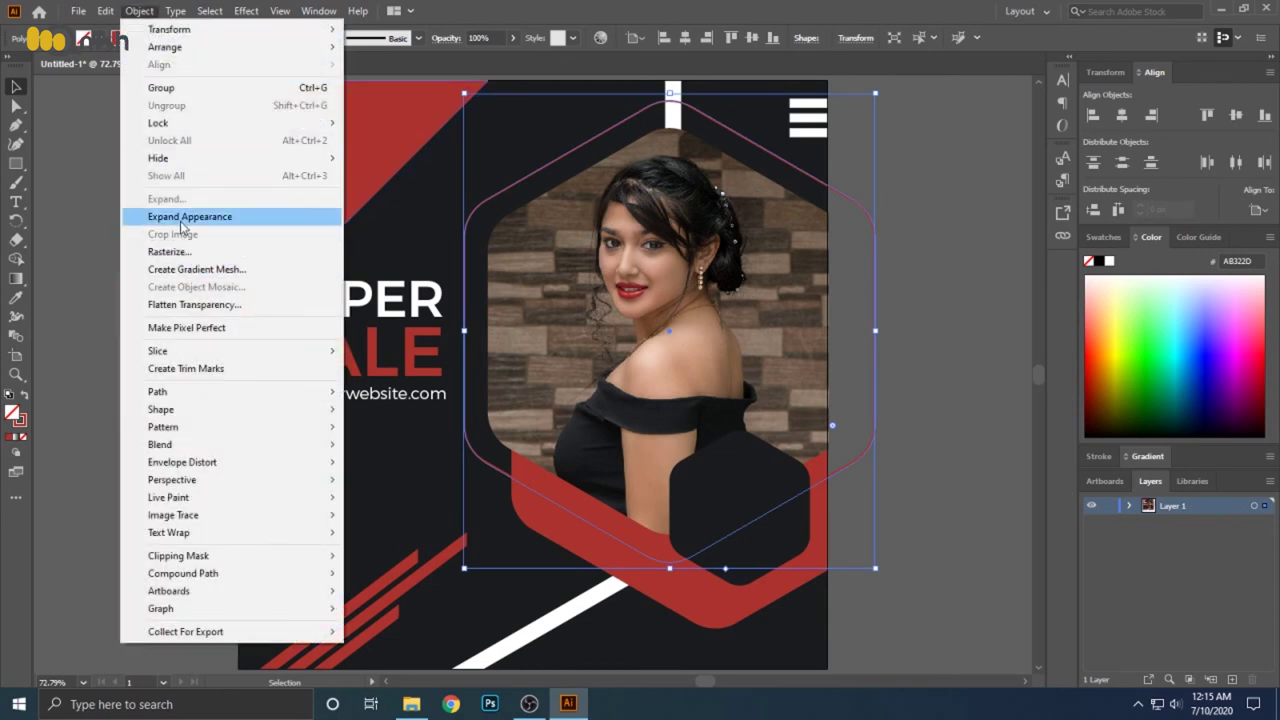
pyautogui.click(200, 211)
pyautogui.keyDown('shift'); pyautogui.click(812, 628); pyautogui.keyUp('shift')
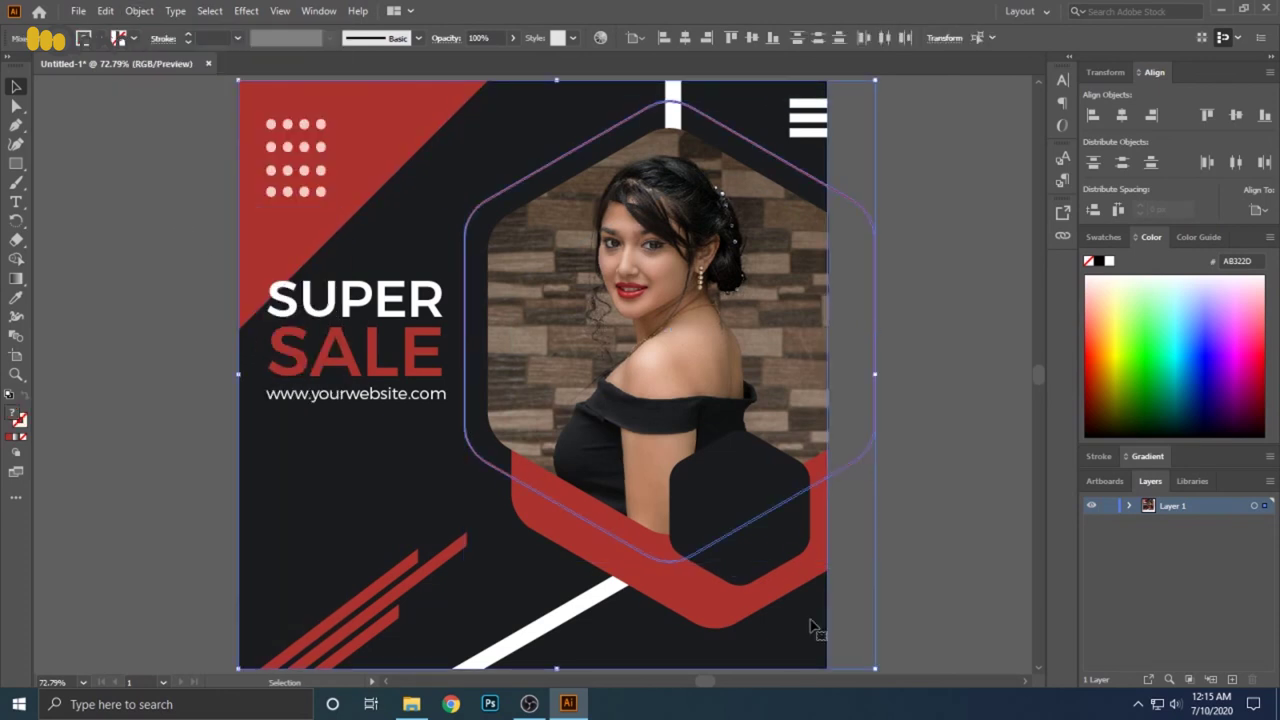
pyautogui.hotkey('ctrl', '7')
pyautogui.click(881, 345)
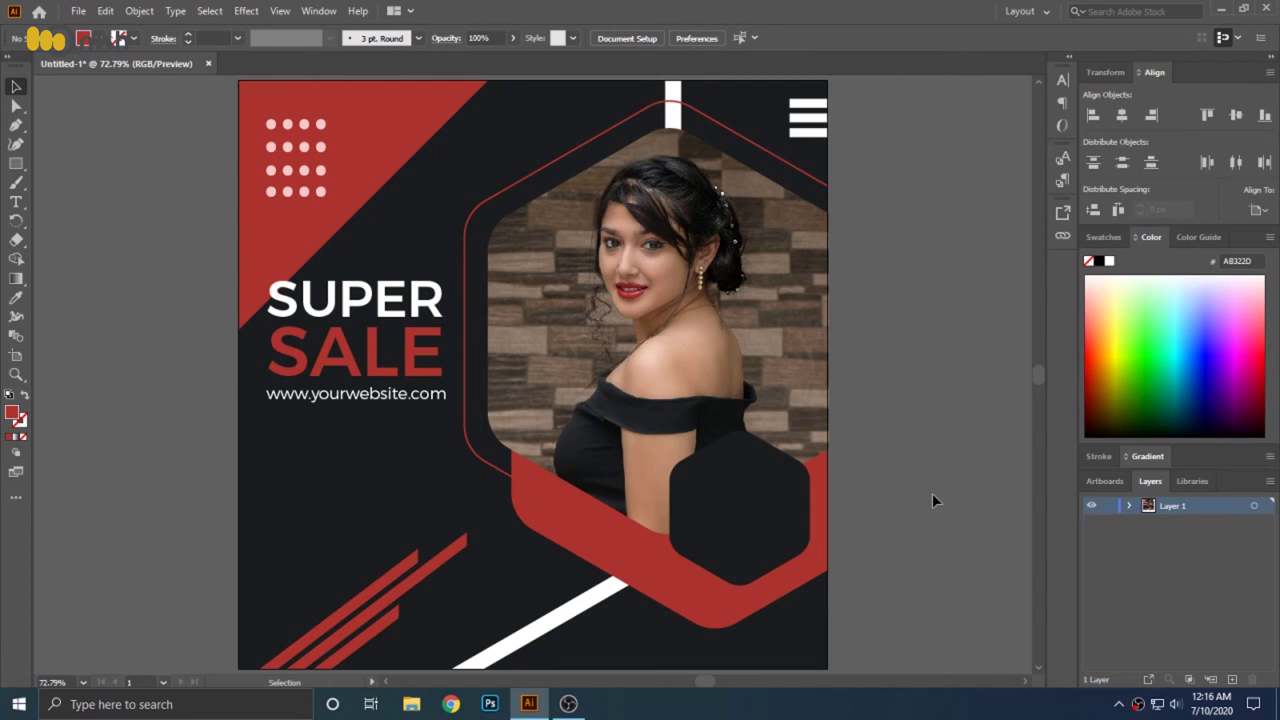
pyautogui.press('t')
pyautogui.click(884, 438)
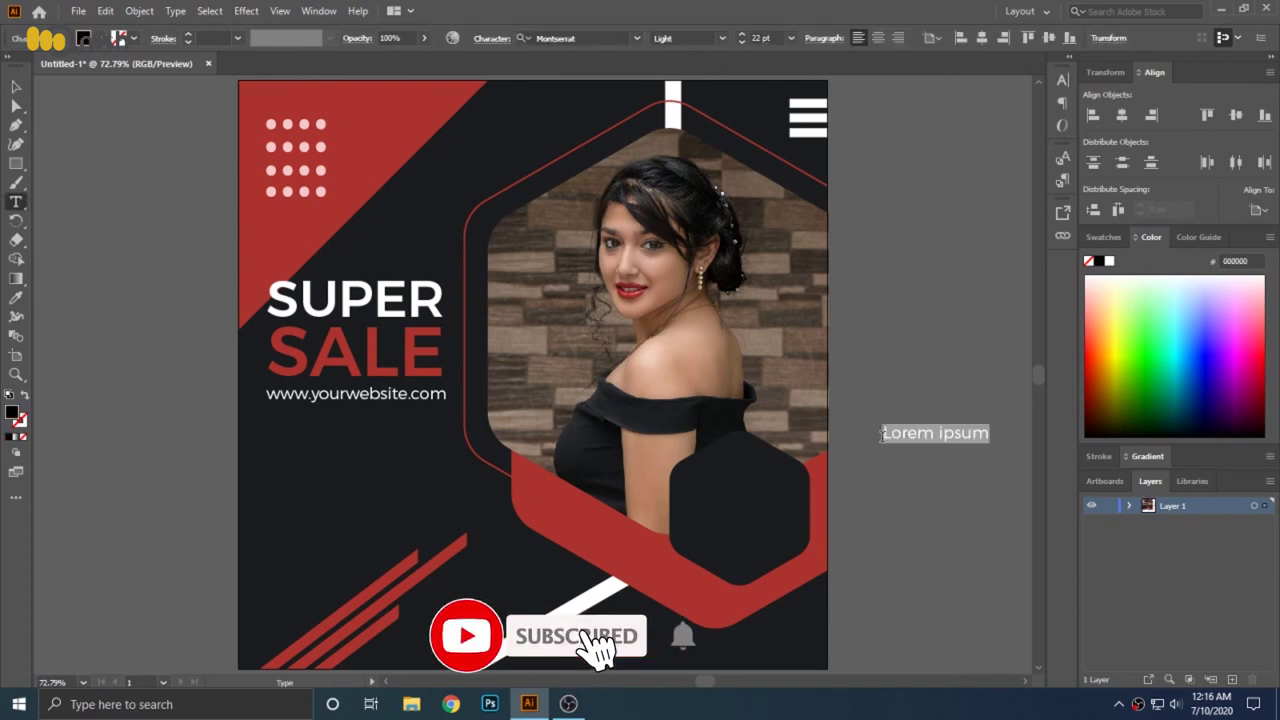
# Type '70% OFF', copy SUPER's styling onto it, and fit it into the dark hexagon
pyautogui.write('70% O')
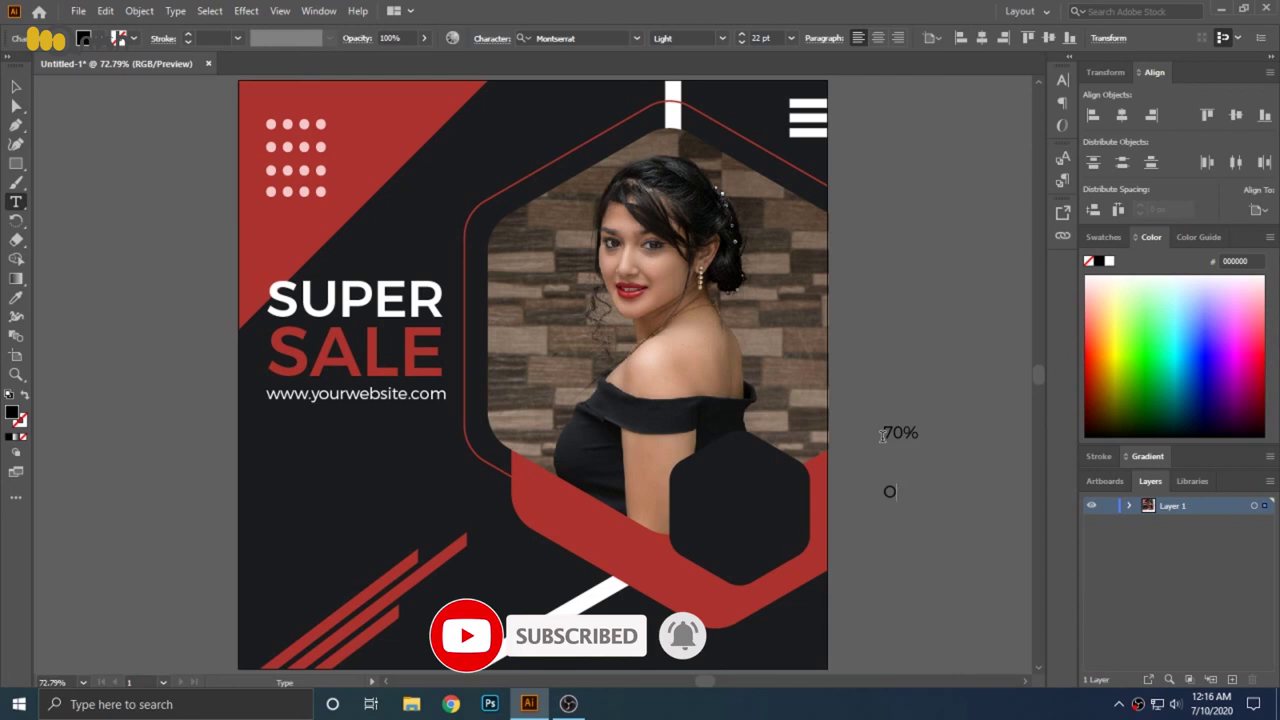
pyautogui.write('FF')
pyautogui.press('Escape')
pyautogui.hotkey('ctrl', 't')
pyautogui.click(1032, 145)
pyautogui.moveTo(904, 442); pyautogui.dragTo(735, 515)
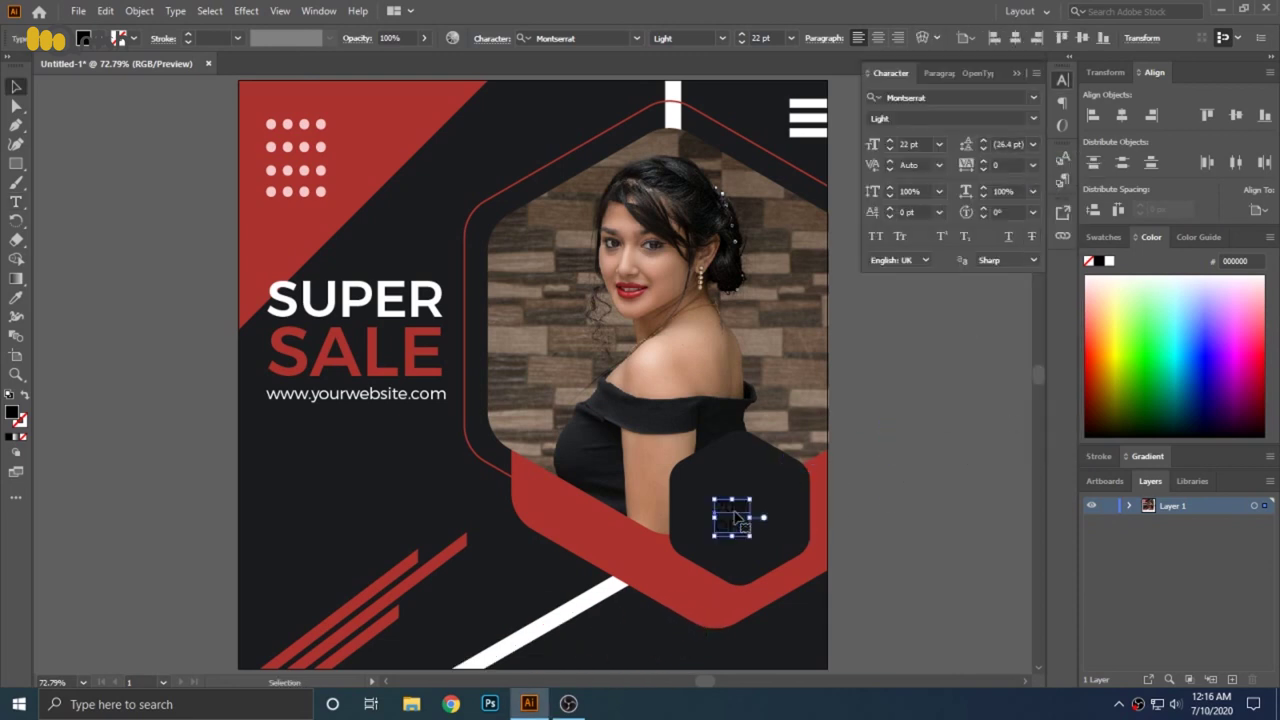
pyautogui.press('i')
pyautogui.click(390, 298)
pyautogui.press('v')
pyautogui.moveTo(755, 507); pyautogui.dragTo(718, 486)
pyautogui.moveTo(795, 449); pyautogui.dragTo(792, 500)
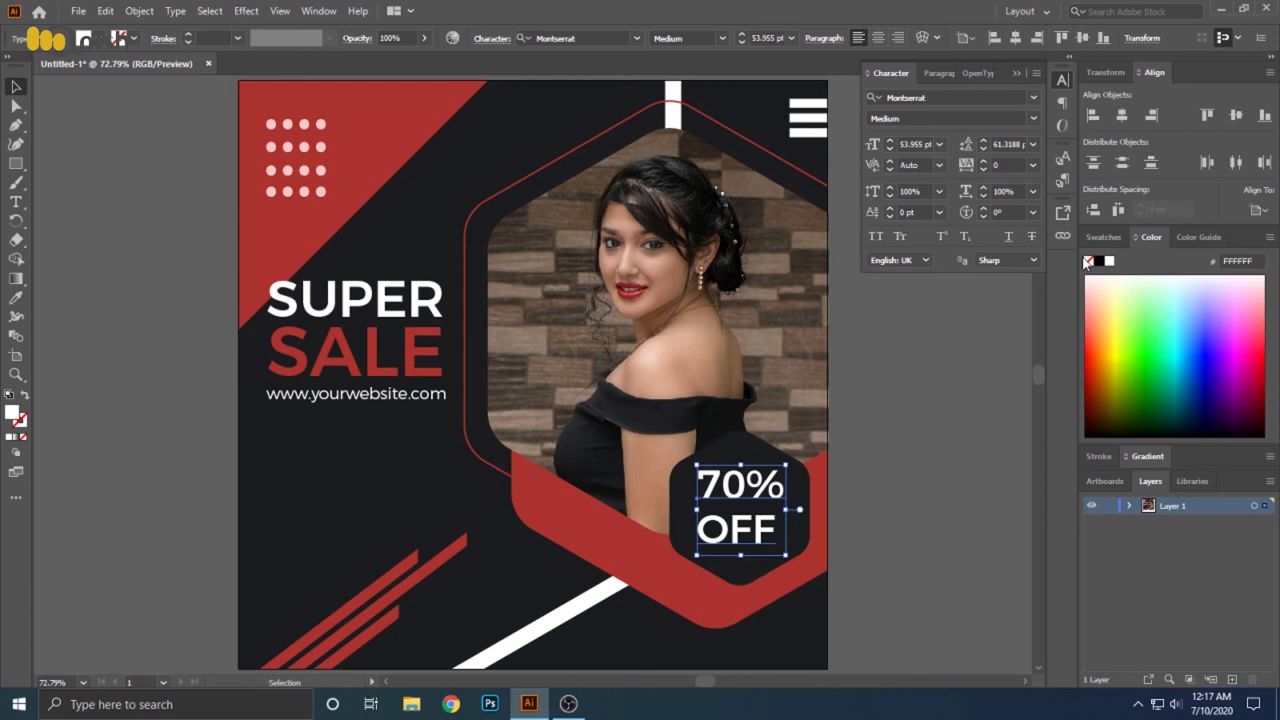
# Set the 70% OFF font to Montserrat SemiBold
pyautogui.click(1033, 118)
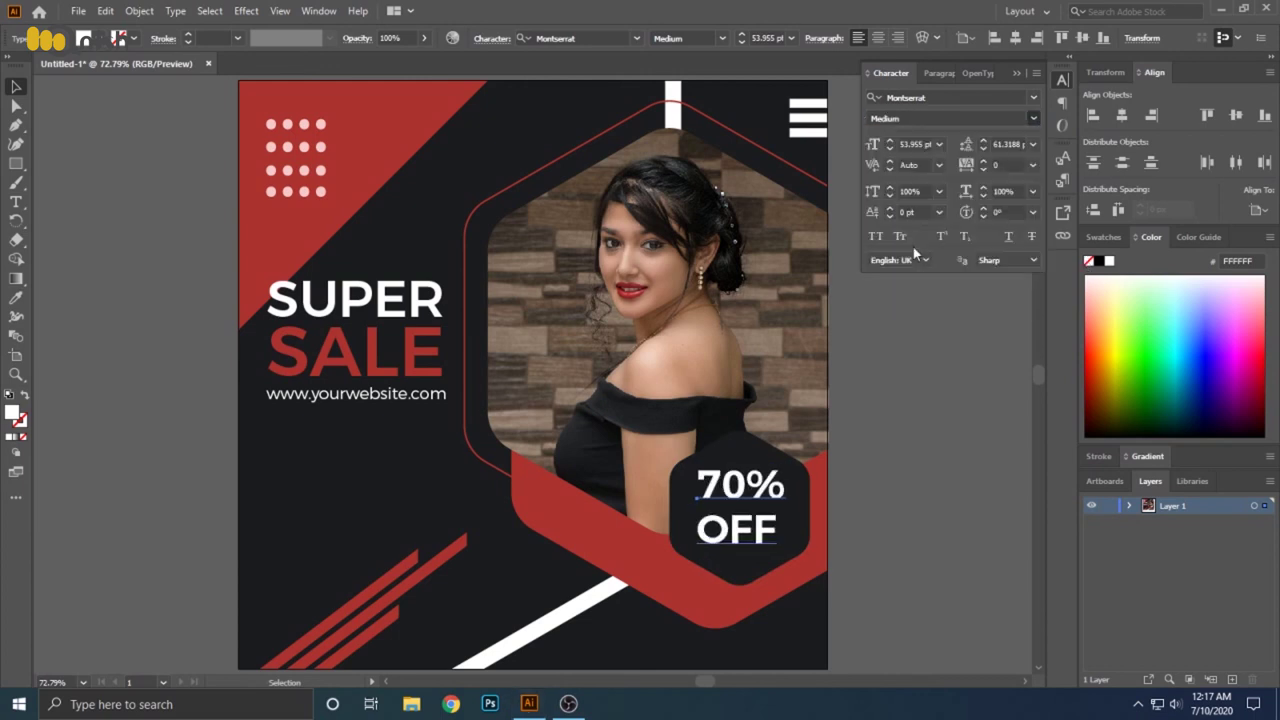
pyautogui.click(913, 245)
pyautogui.click(1033, 97)
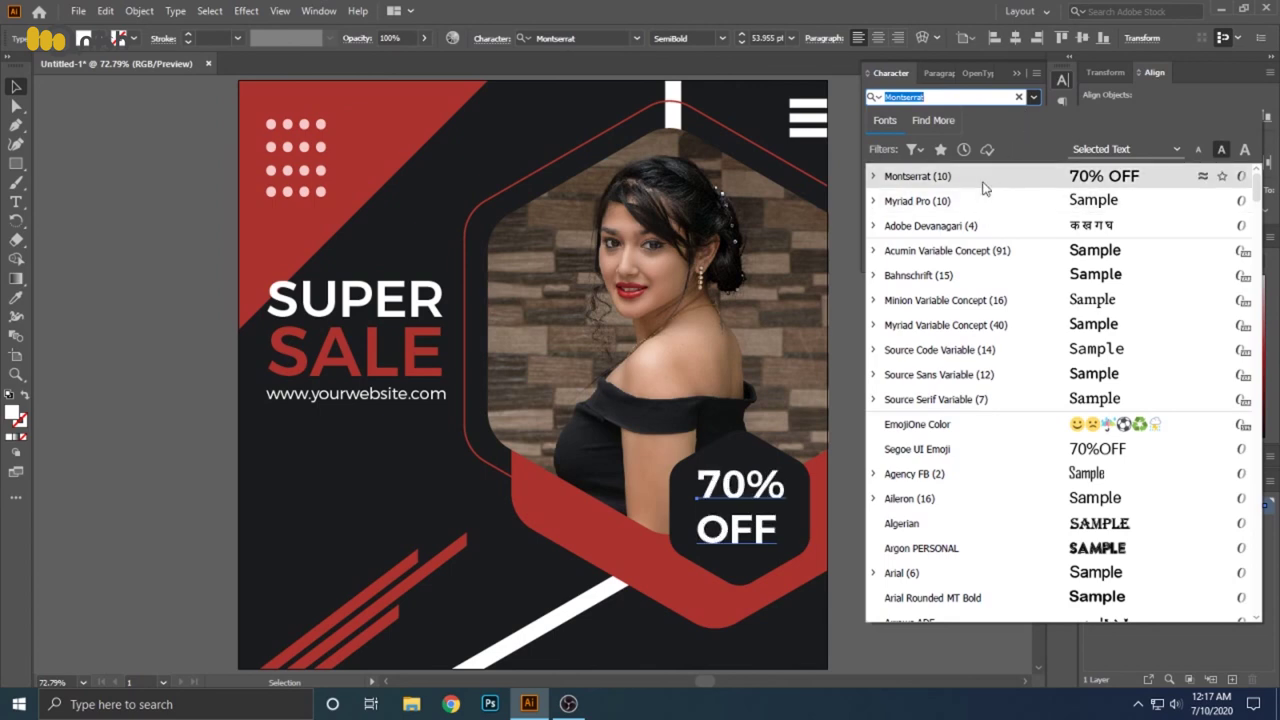
pyautogui.write('mon')
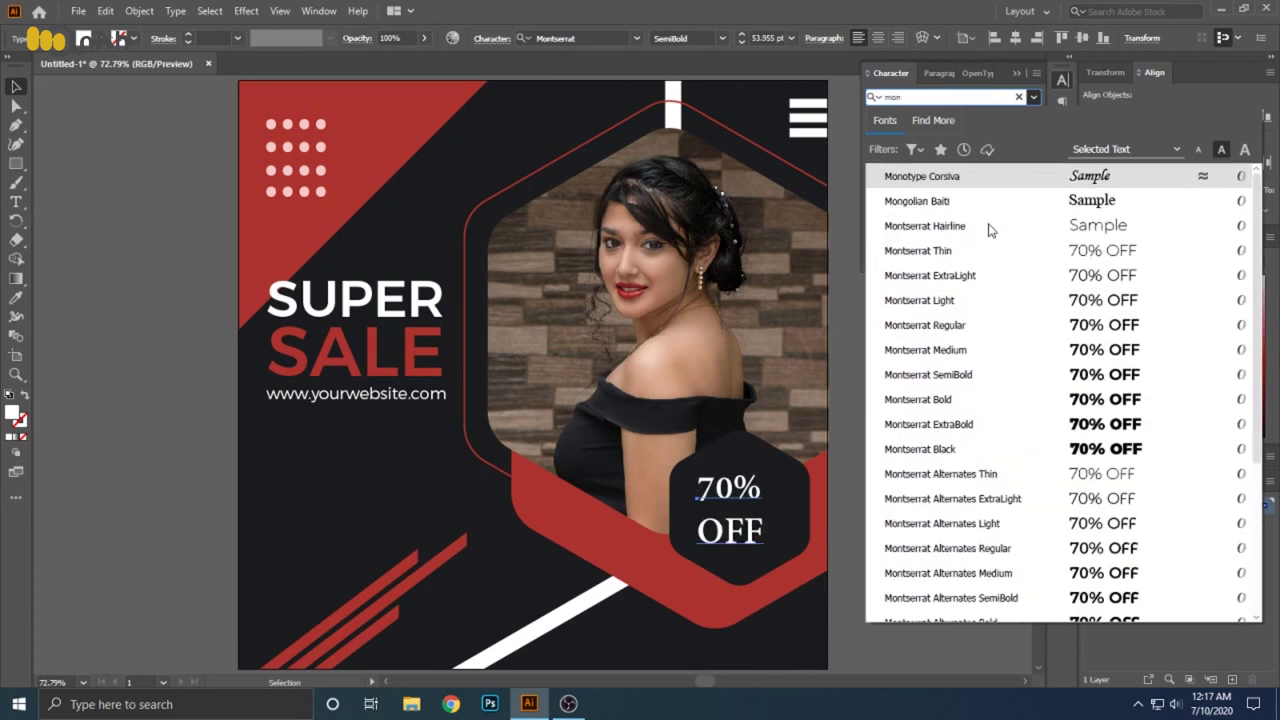
pyautogui.write('t')
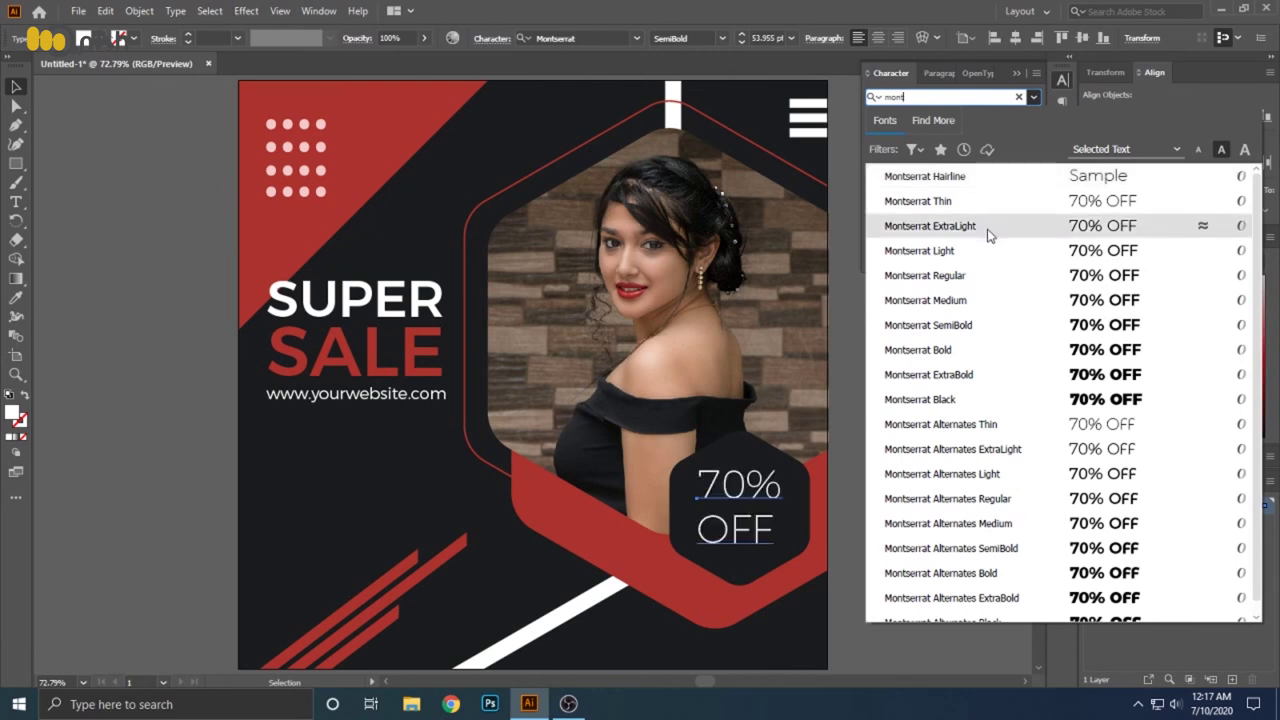
pyautogui.click(925, 325)
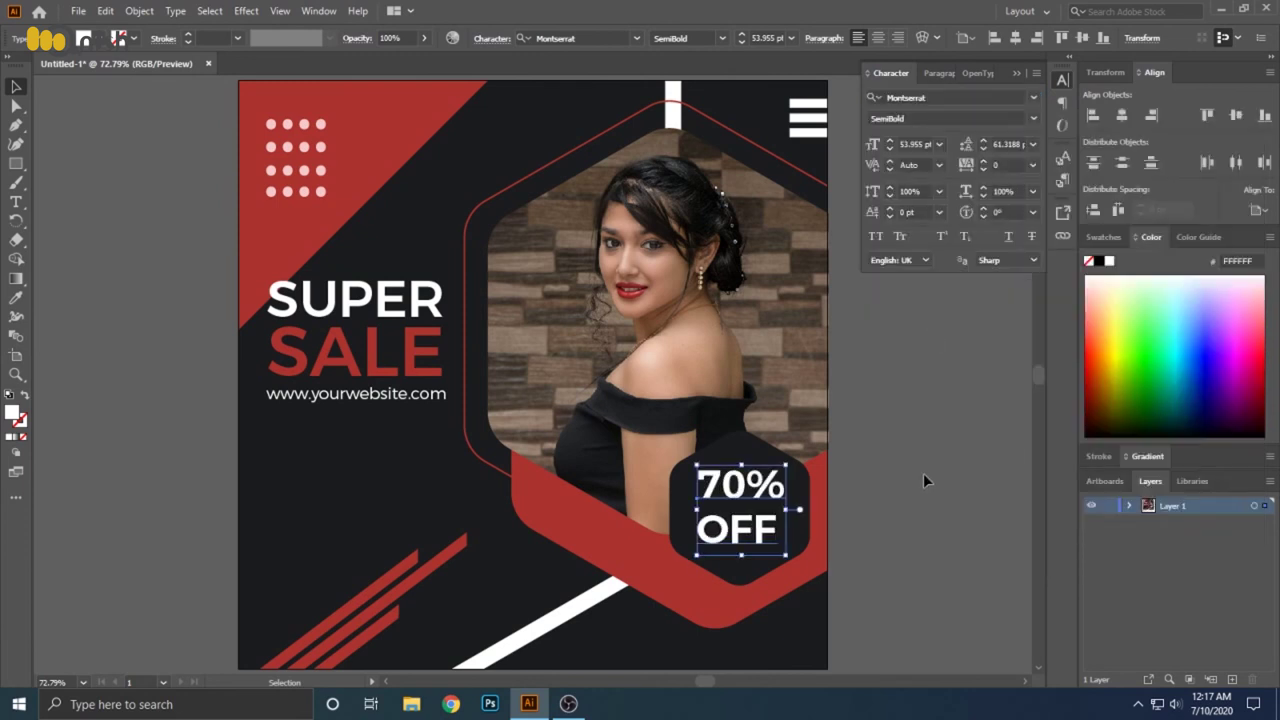
# Set the 70% OFF text's leading to 52 pt
pyautogui.hotkey('ctrl', 'shift', 'a')
pyautogui.click(748, 493)
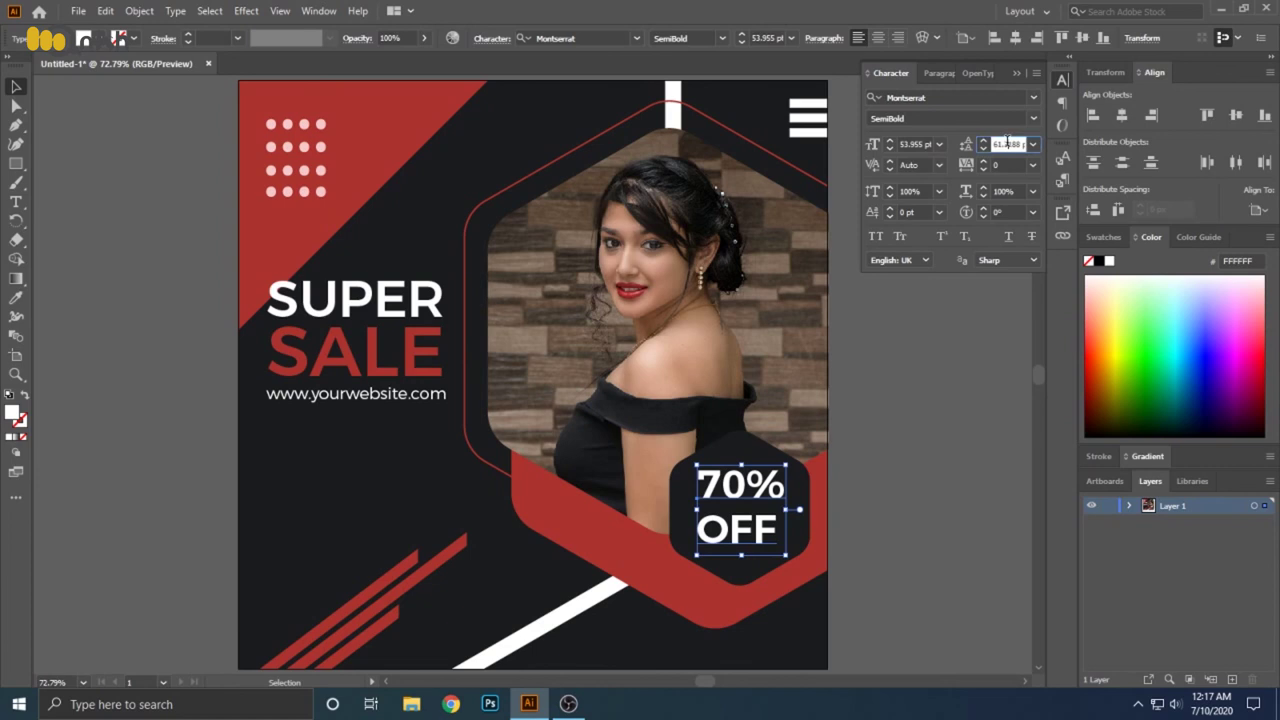
pyautogui.click(1008, 143)
pyautogui.press('Down')
pyautogui.press('Down')
pyautogui.press('Down')
pyautogui.press('Down')
pyautogui.press('Down')
pyautogui.press('Down')
pyautogui.press('Down')
pyautogui.press('Down')
pyautogui.click(962, 572)
pyautogui.click(752, 522)
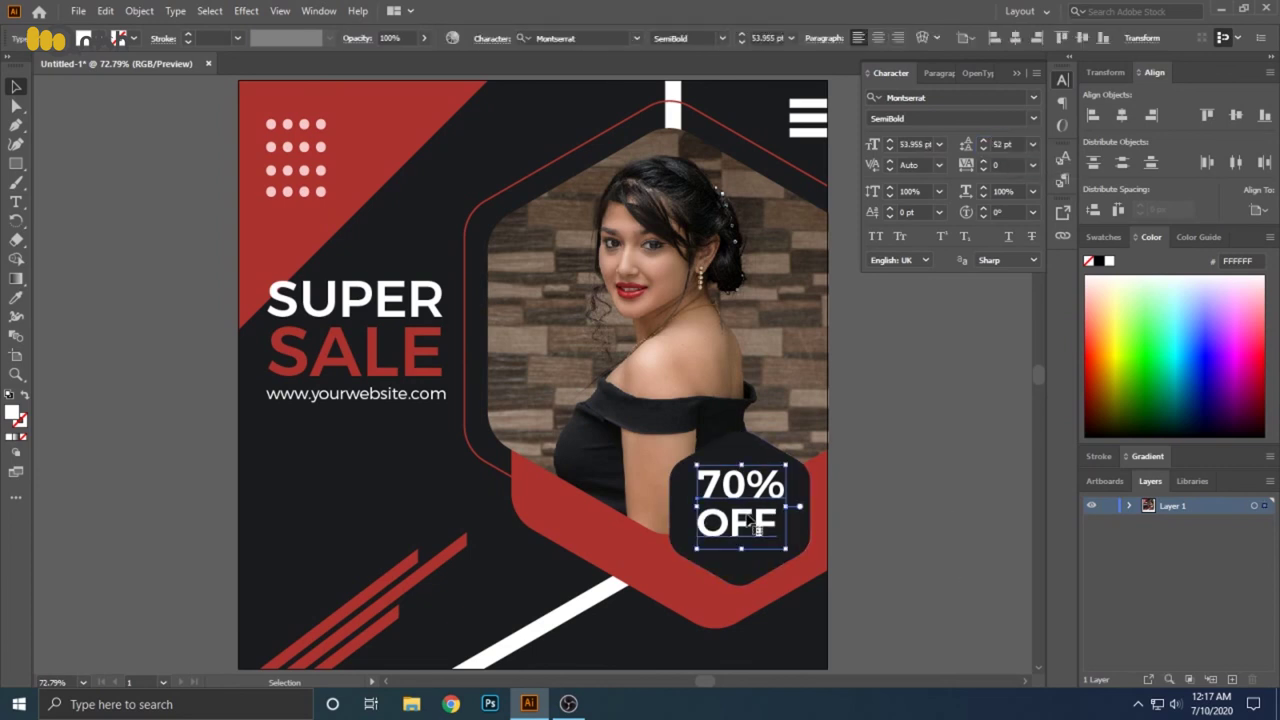
pyautogui.click(977, 494)
pyautogui.click(1018, 73)
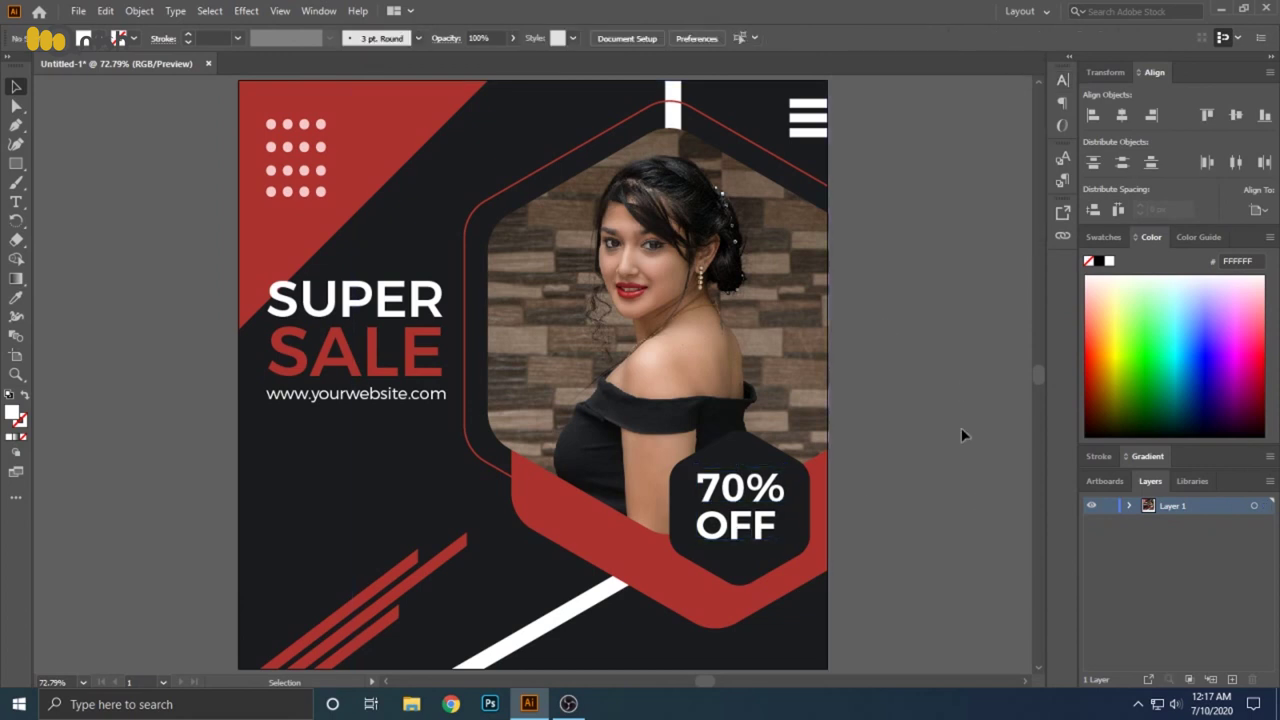
# Nudge the portrait up in its hexagon, then view the poster full-screen, fitted to window
pyautogui.press('a')
pyautogui.click(706, 380)
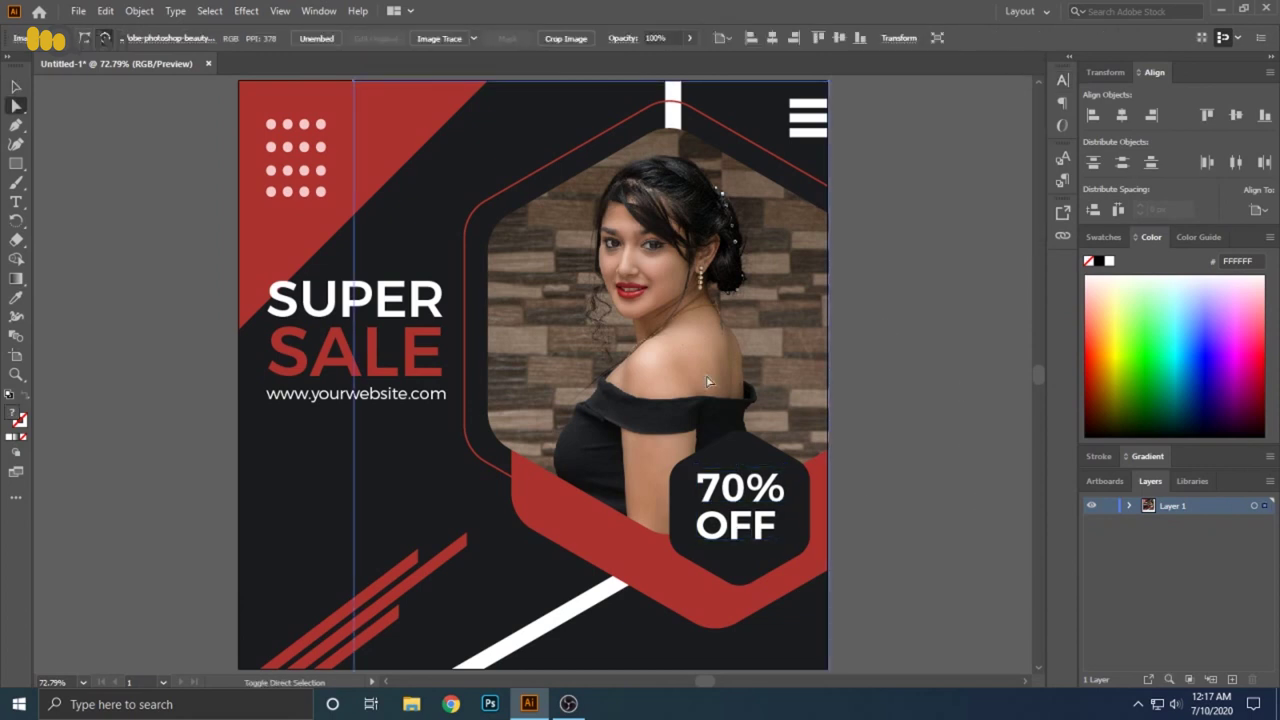
pyautogui.hotkey('shift', 'Up')
pyautogui.hotkey('shift', 'Up')
pyautogui.press('v')
pyautogui.click(938, 431)
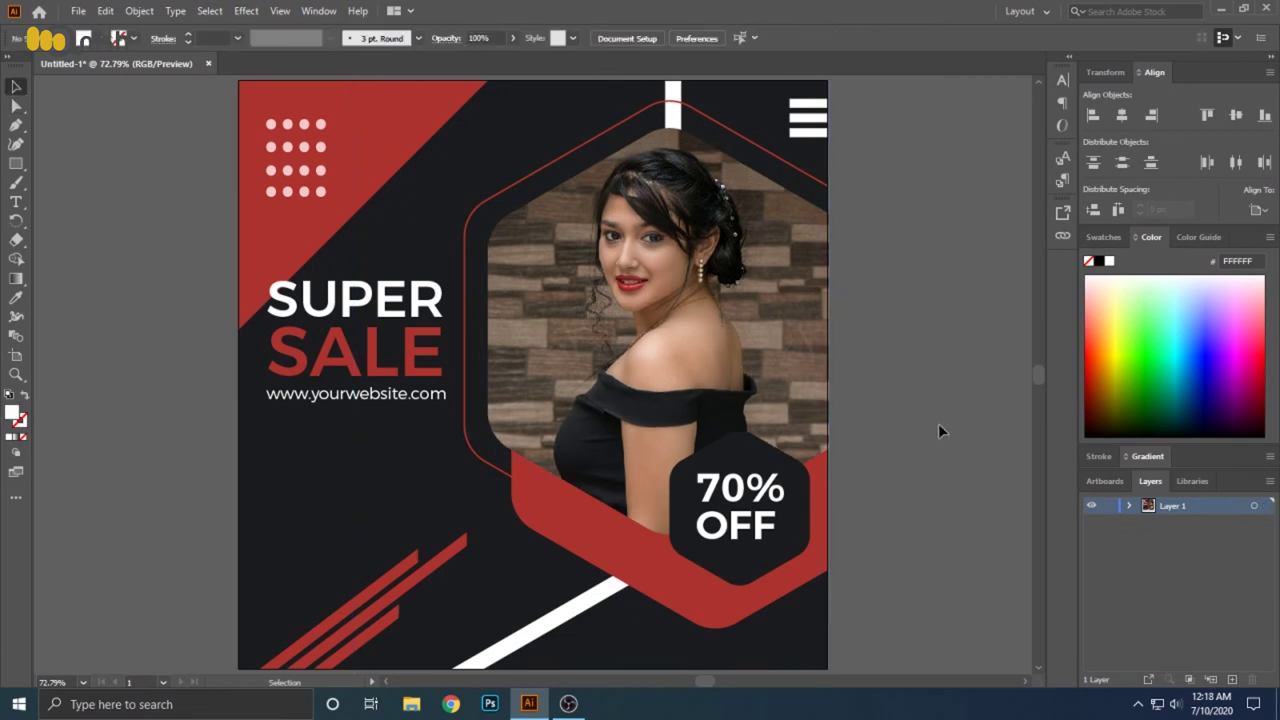
pyautogui.press('f')
pyautogui.press('f')
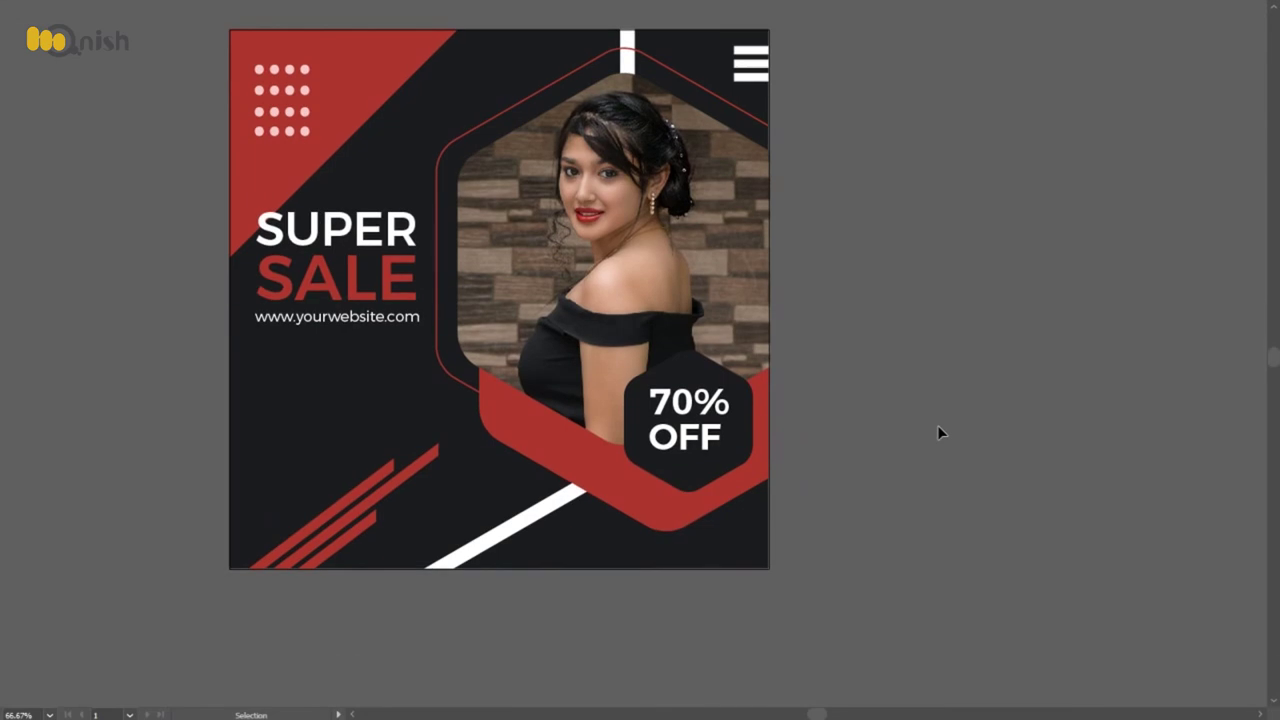
pyautogui.hotkey('ctrl', '0')
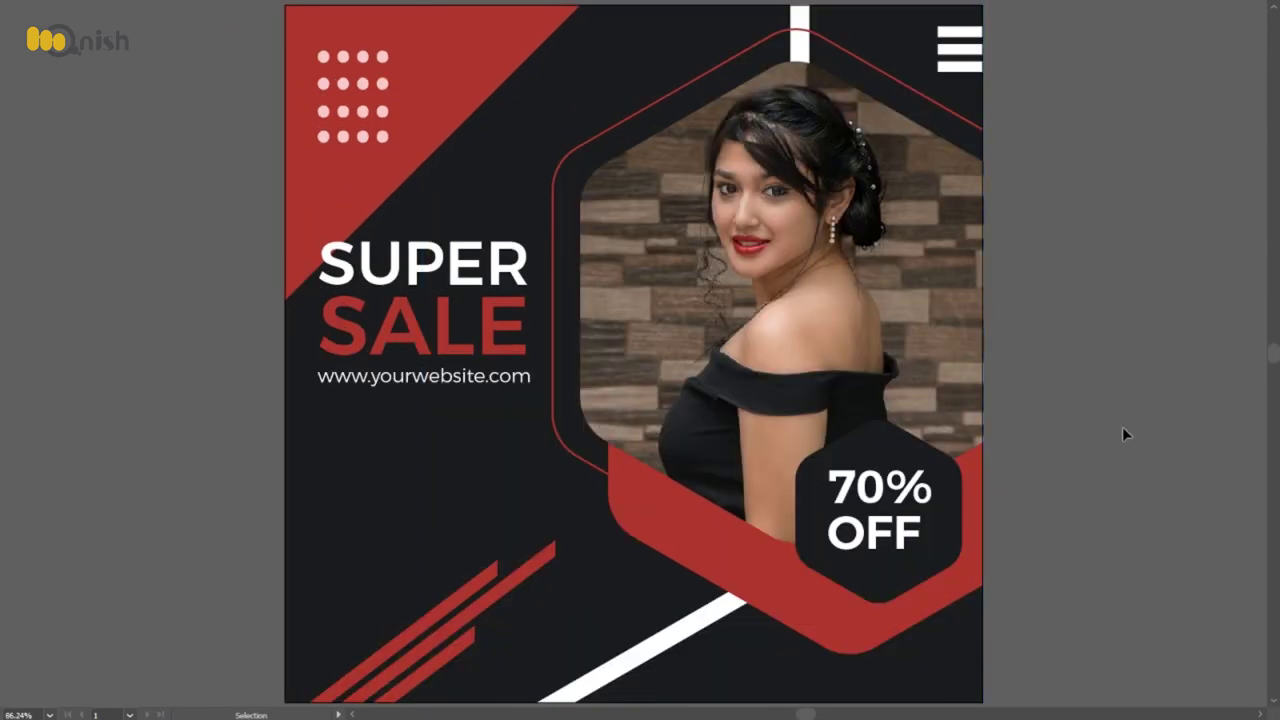